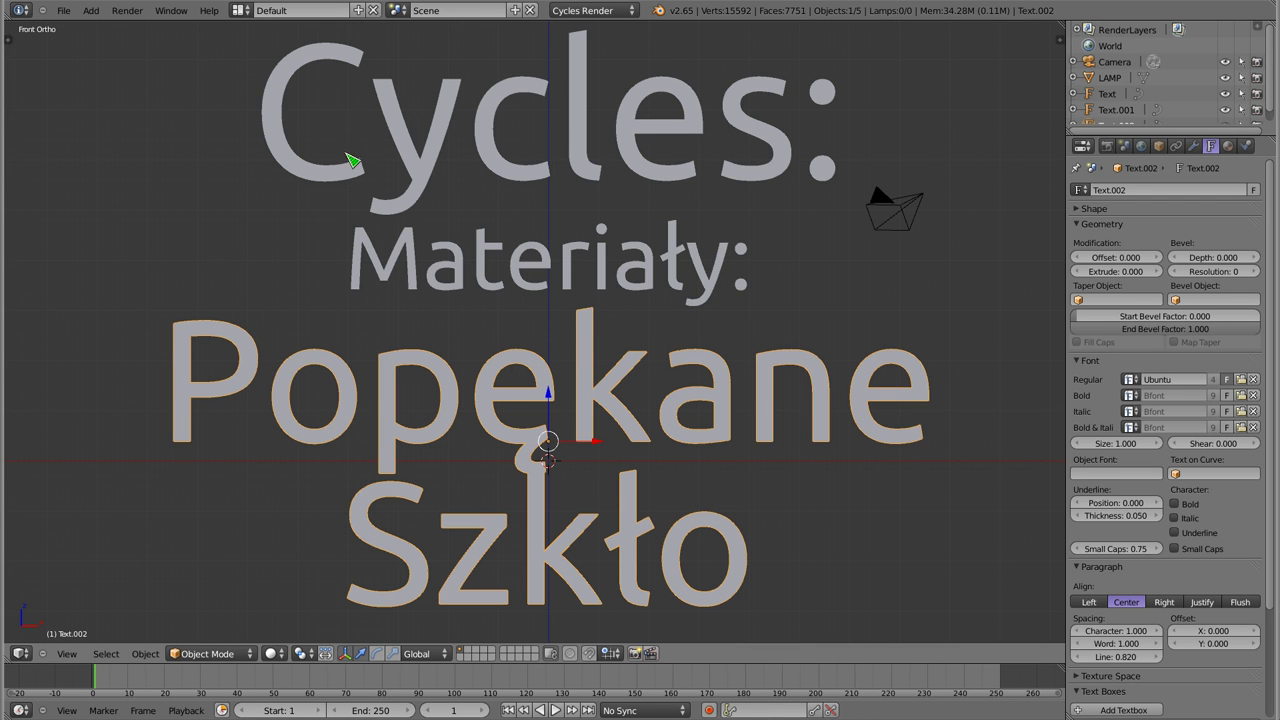
Delete the three title texts: 'Cycles:', 'Materiały:' and 'Popękane Szkło'
{"action": "right_click", "coordinate": [494, 166]}
{"action": "key", "text": "x"}
{"action": "left_click", "coordinate": [485, 182]}
{"action": "right_click", "coordinate": [480, 258]}
{"action": "key", "text": "x"}
{"action": "left_click", "coordinate": [470, 258]}
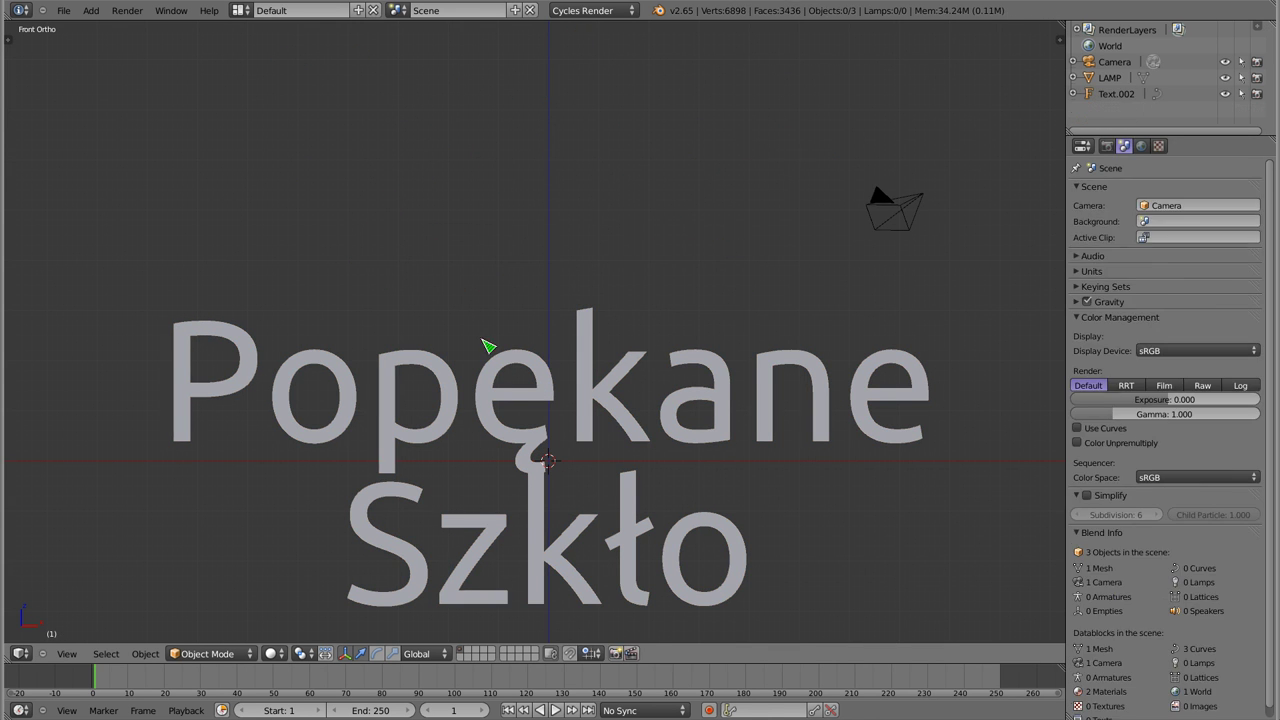
{"action": "key", "text": "x"}
{"action": "left_click", "coordinate": [494, 400]}
Add a plane at the origin and scale it up into a large ground plane
{"action": "key", "text": "shift+a"}
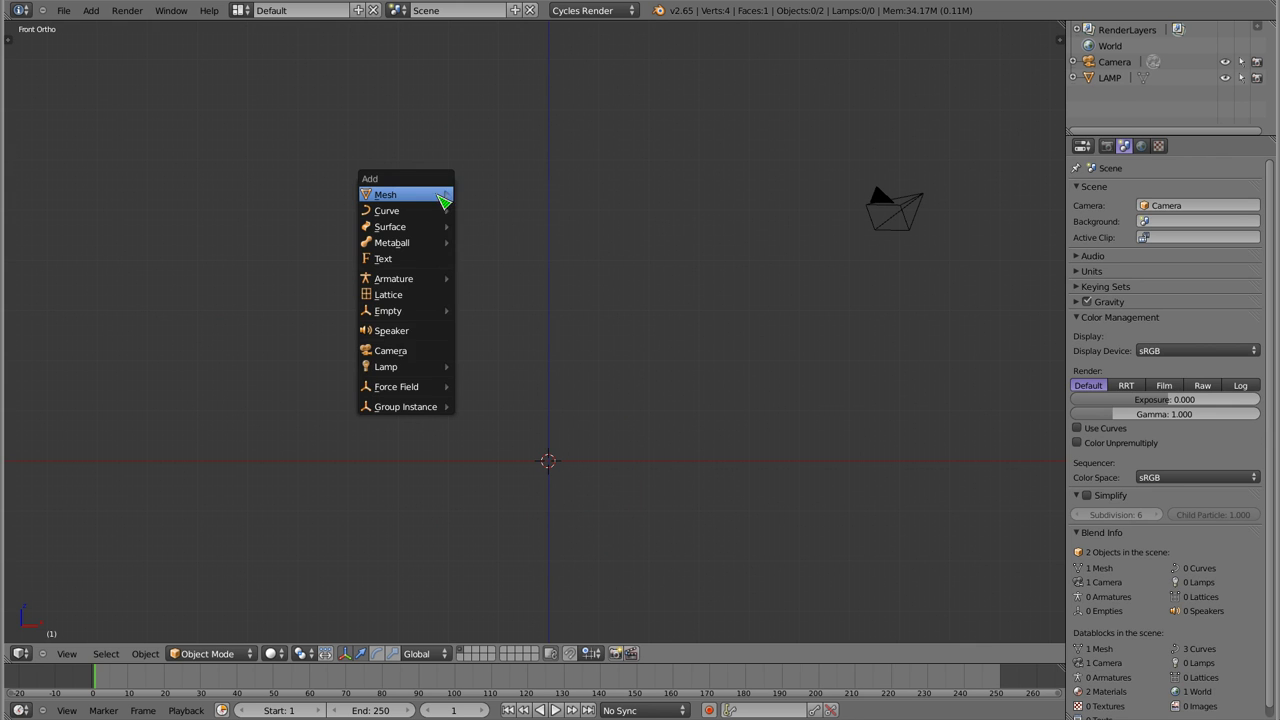
{"action": "left_click", "coordinate": [483, 196]}
{"action": "key", "text": "s"}
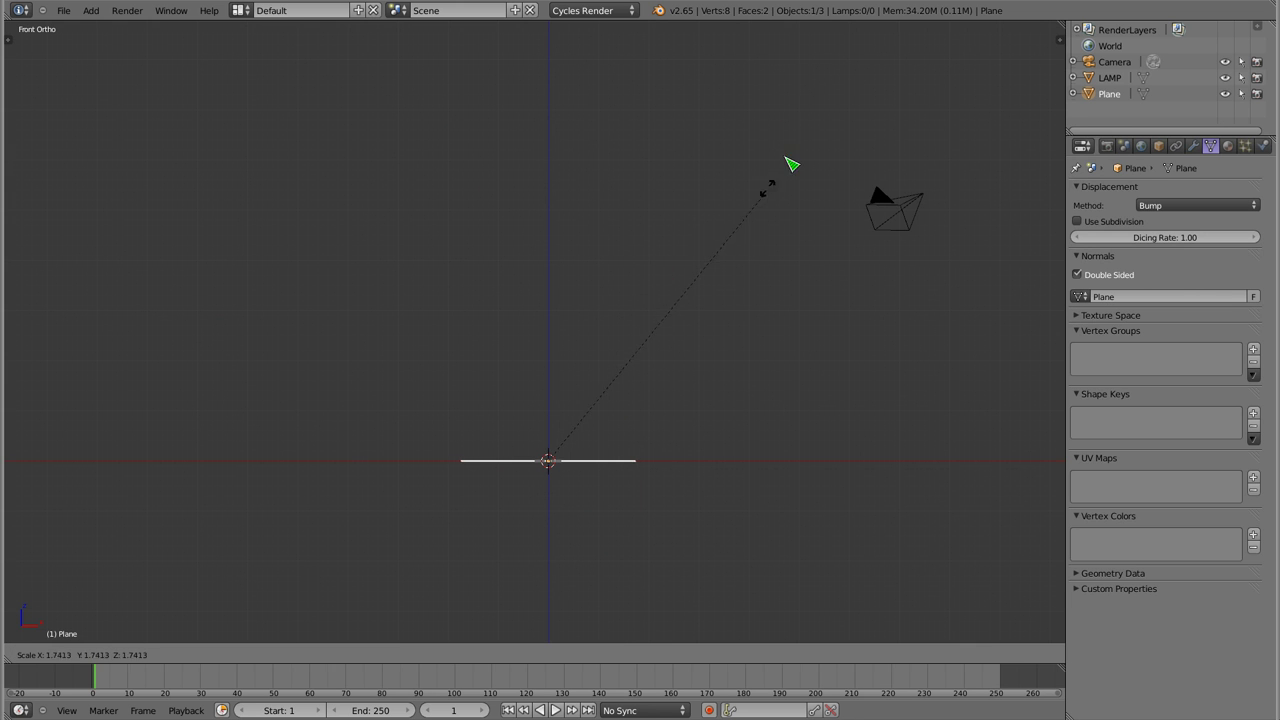
{"action": "left_click", "coordinate": [391, 311]}
Add a UV sphere, raise it 1 unit on Z and shade it smooth
{"action": "key", "text": "shift+a"}
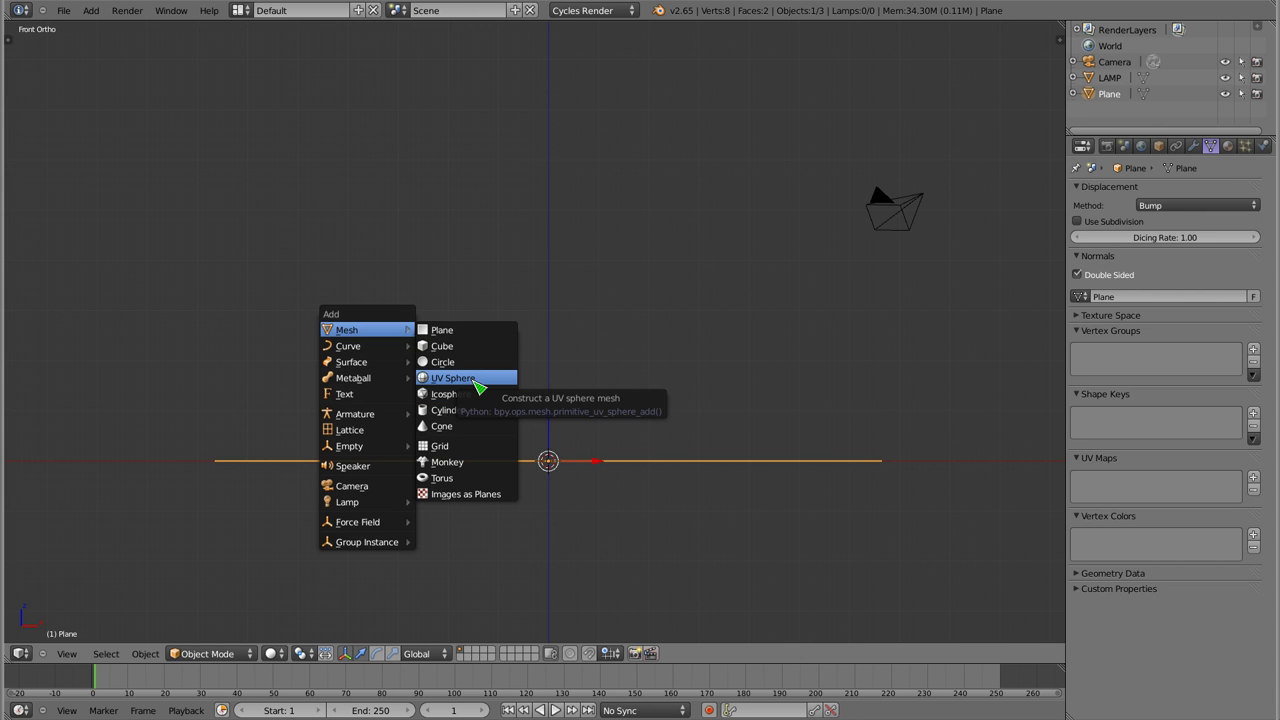
{"action": "left_click", "coordinate": [477, 383]}
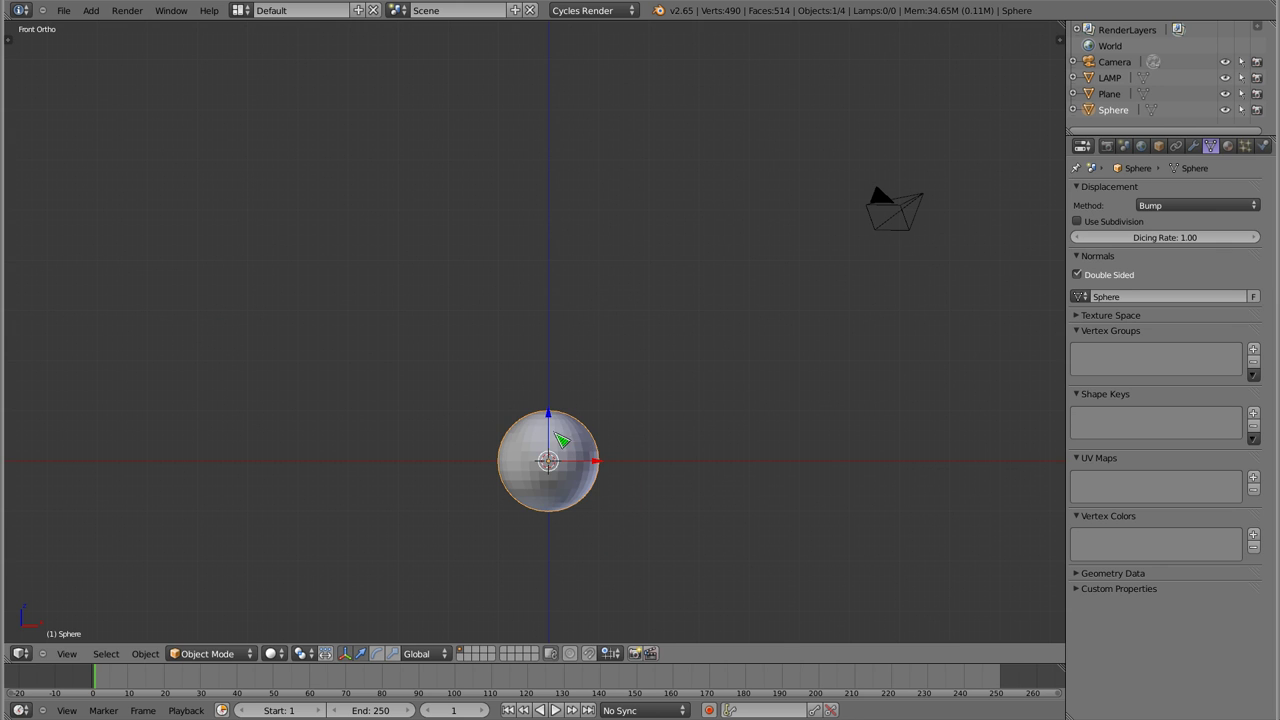
{"action": "type", "text": "gz"}
{"action": "type", "text": "1"}
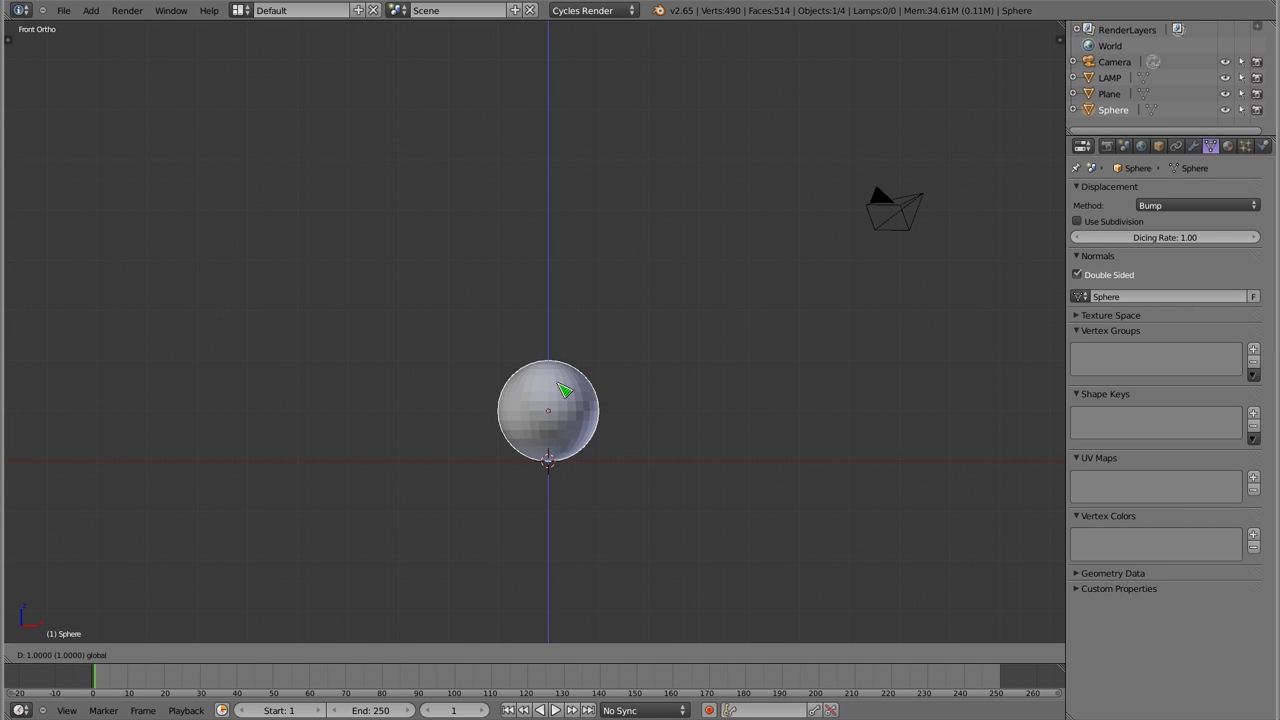
{"action": "key", "text": "Return"}
{"action": "key", "text": "t"}
{"action": "left_click", "coordinate": [25, 165]}
{"action": "scroll", "coordinate": [632, 411], "scroll_direction": "up", "scroll_amount": 4}
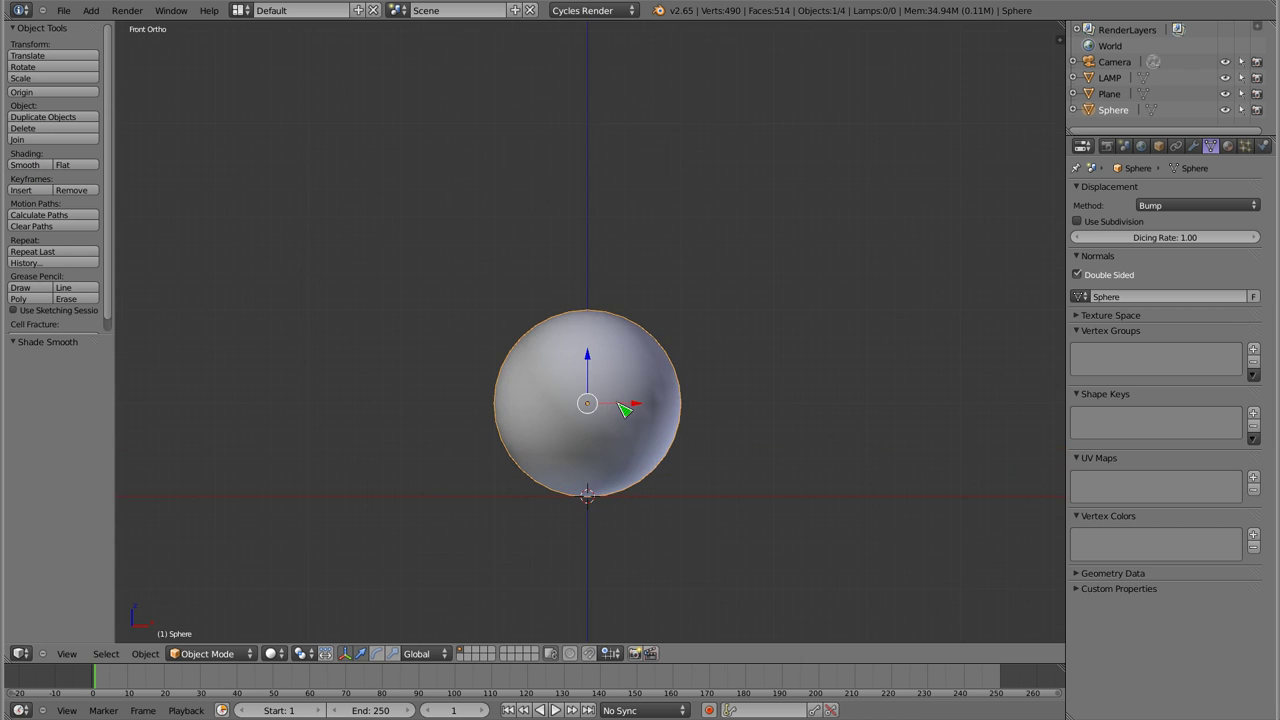
{"action": "mouse_move", "coordinate": [607, 434]}
{"action": "middle_mouse_down"}
{"action": "mouse_move", "coordinate": [583, 410]}
{"action": "mouse_move", "coordinate": [598, 400]}
{"action": "middle_mouse_up"}
{"action": "scroll", "coordinate": [590, 405], "scroll_direction": "down", "scroll_amount": 4}
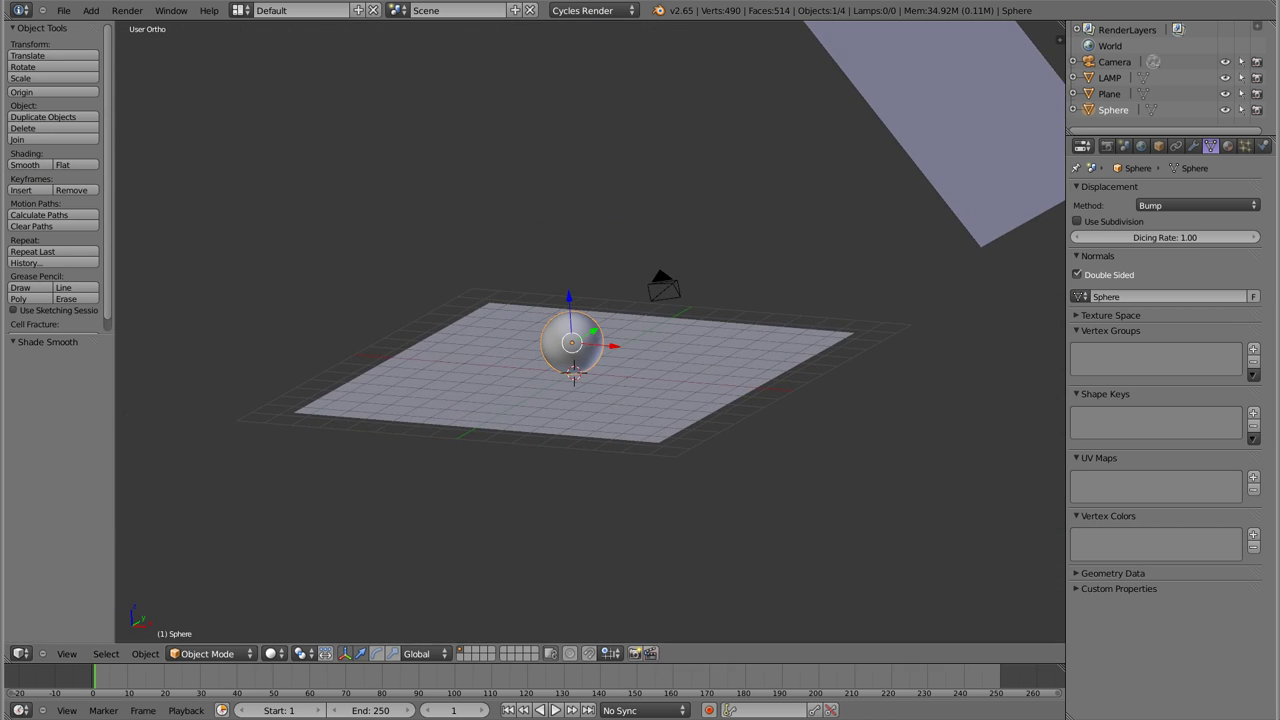
Switch the screen layout to Cycles
{"action": "left_click", "coordinate": [248, 14]}
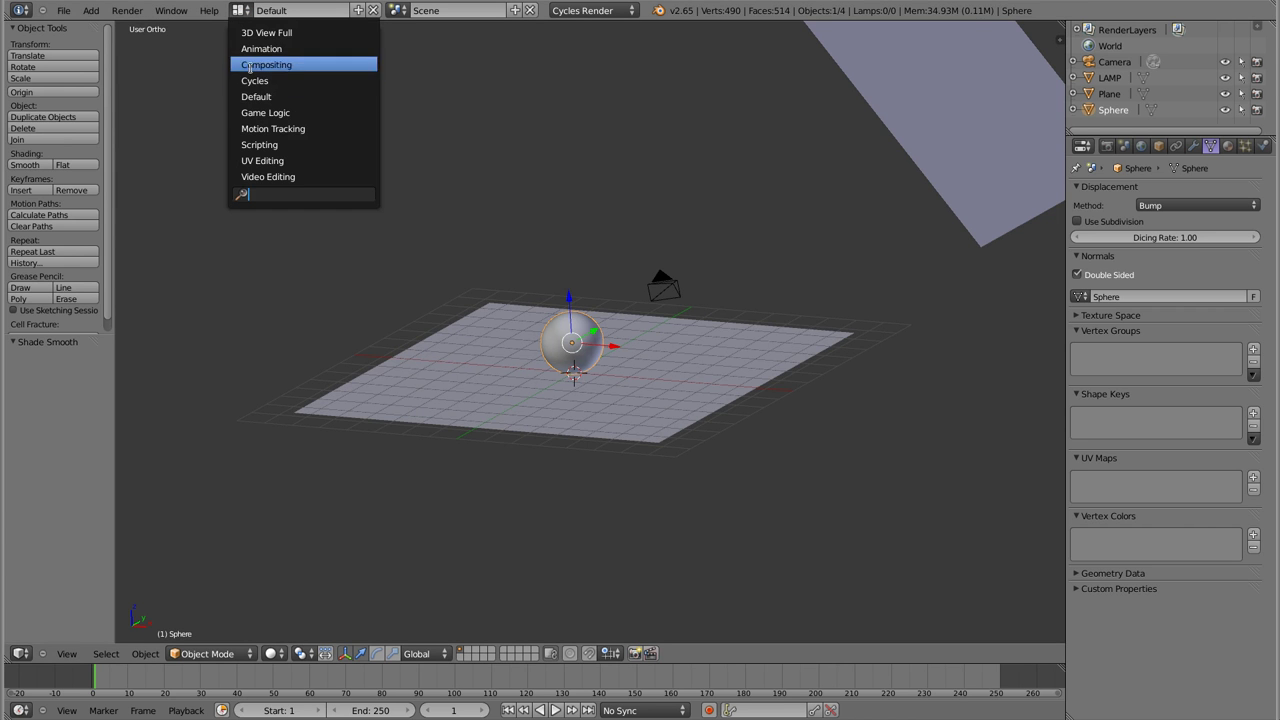
{"action": "left_click", "coordinate": [258, 82]}
{"action": "scroll", "coordinate": [640, 203], "scroll_direction": "down", "scroll_amount": 1}
{"action": "scroll", "coordinate": [680, 190], "scroll_direction": "down", "scroll_amount": 3}
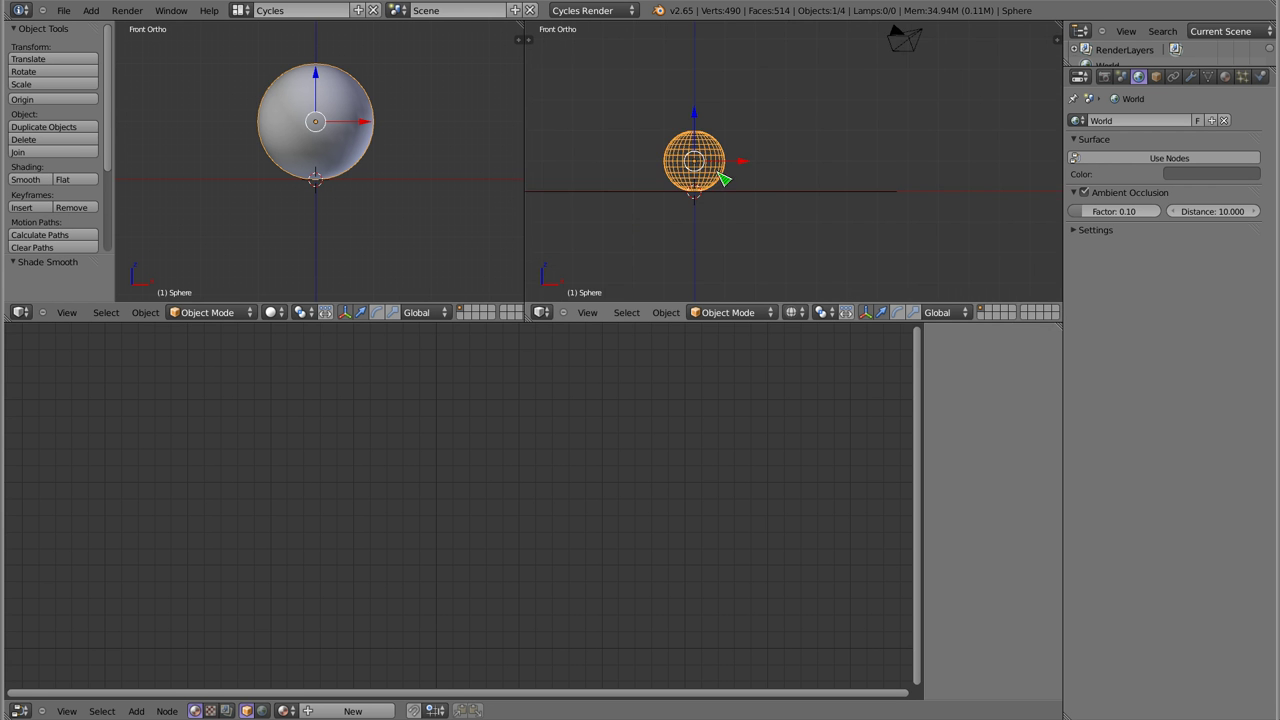
{"action": "scroll", "coordinate": [720, 177], "scroll_direction": "up", "scroll_amount": 1}
Set the right viewport's shading to Rendered for a live Cycles preview of the sphere and plane
{"action": "left_click", "coordinate": [790, 312]}
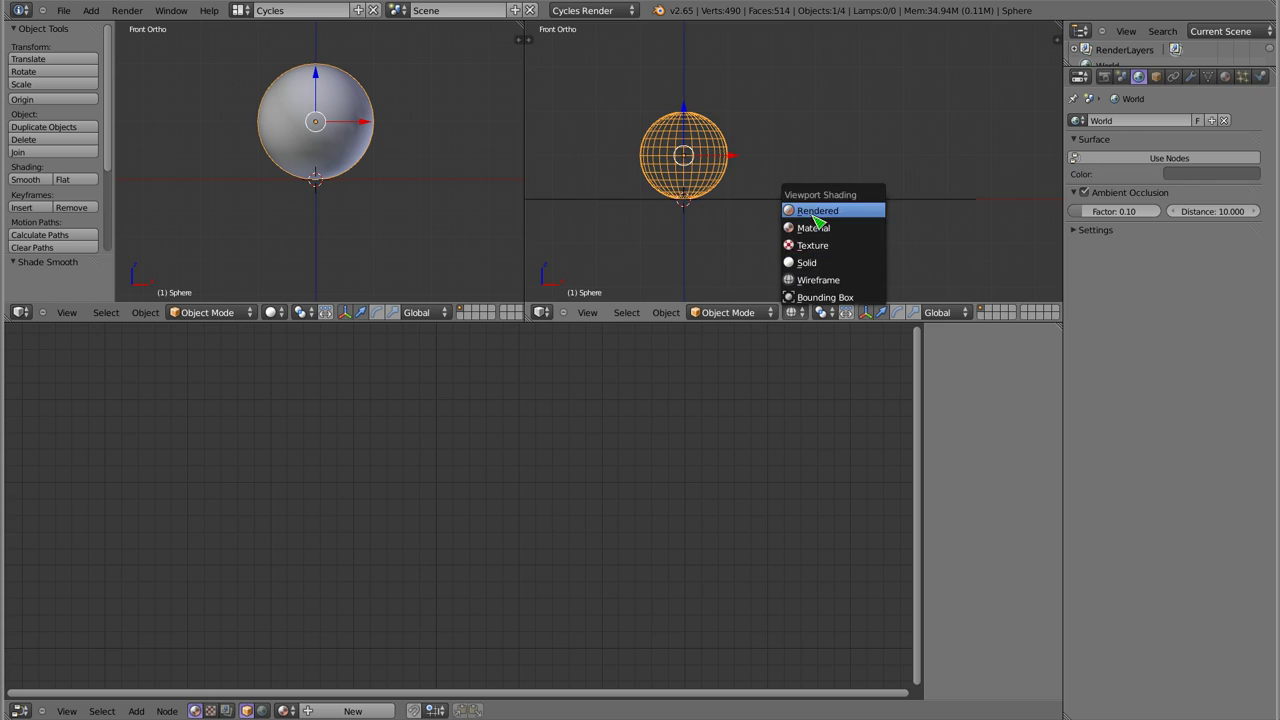
{"action": "left_click", "coordinate": [814, 213]}
{"action": "middle_click_drag", "start_coordinate": [742, 213], "coordinate": [750, 190]}
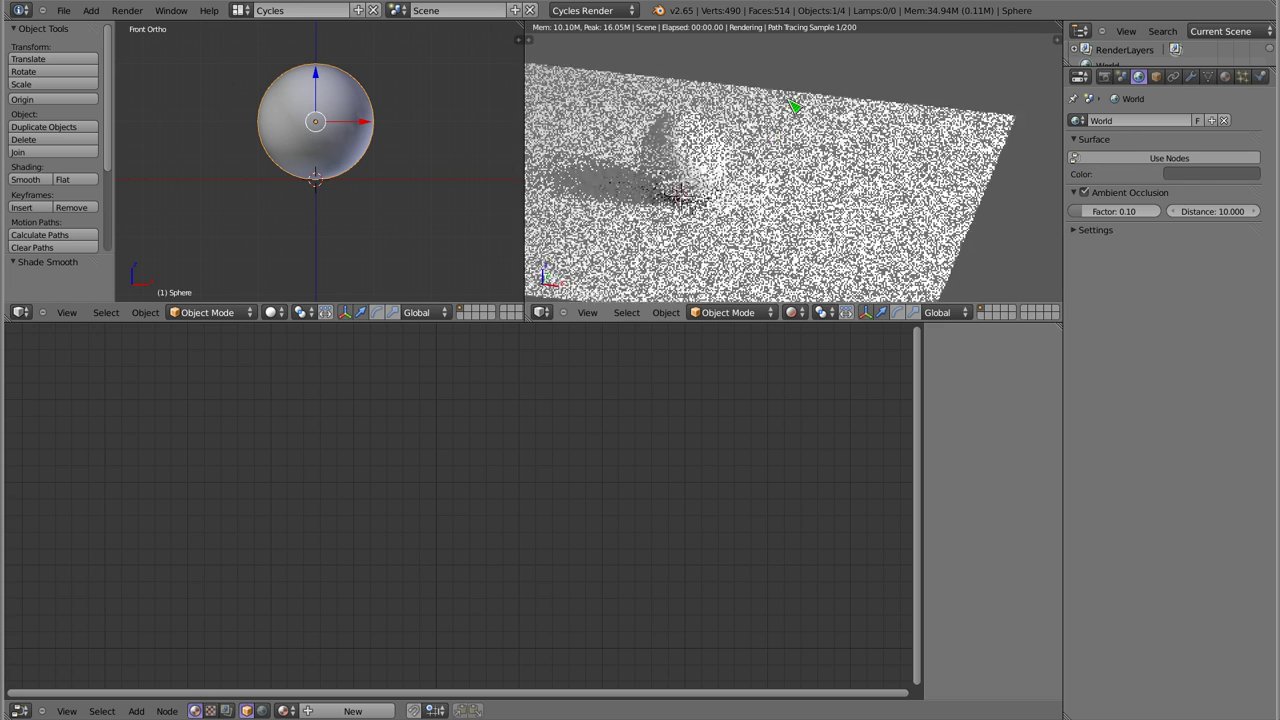
{"action": "scroll", "coordinate": [277, 157], "scroll_direction": "down", "scroll_amount": 4}
{"action": "scroll", "coordinate": [329, 200], "scroll_direction": "down", "scroll_amount": 1}
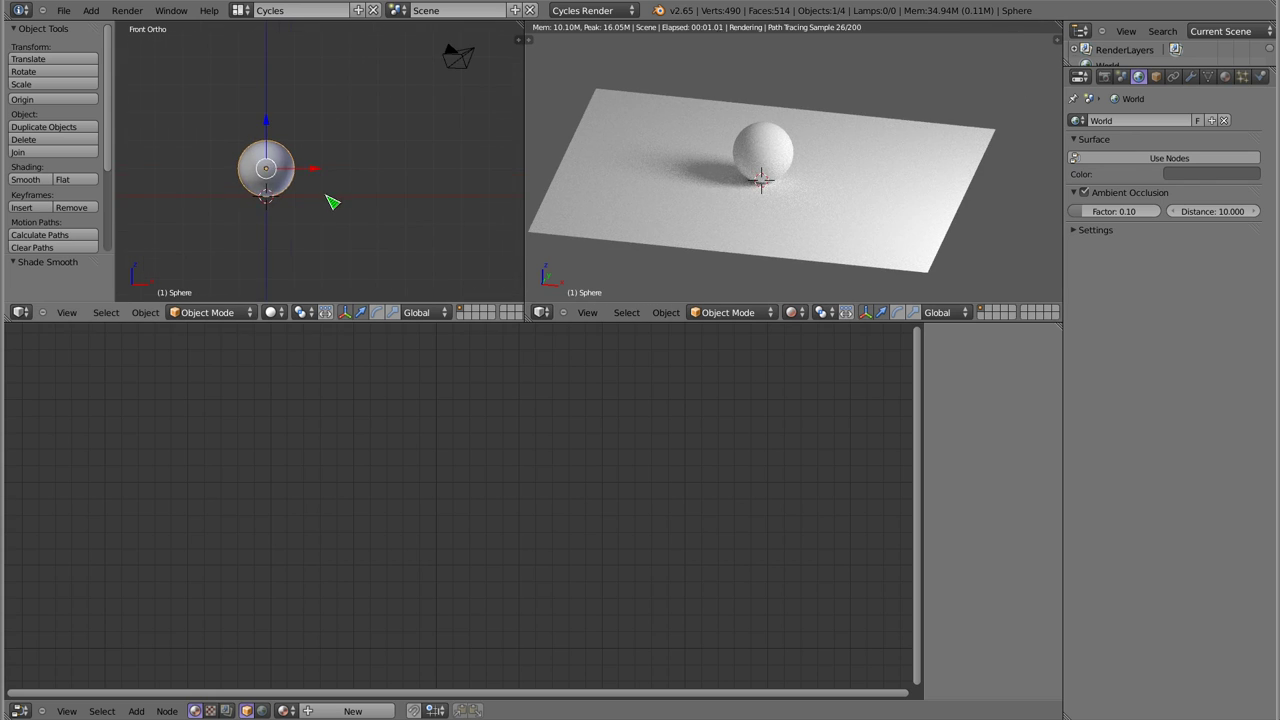
{"action": "key", "text": "shift+a"}
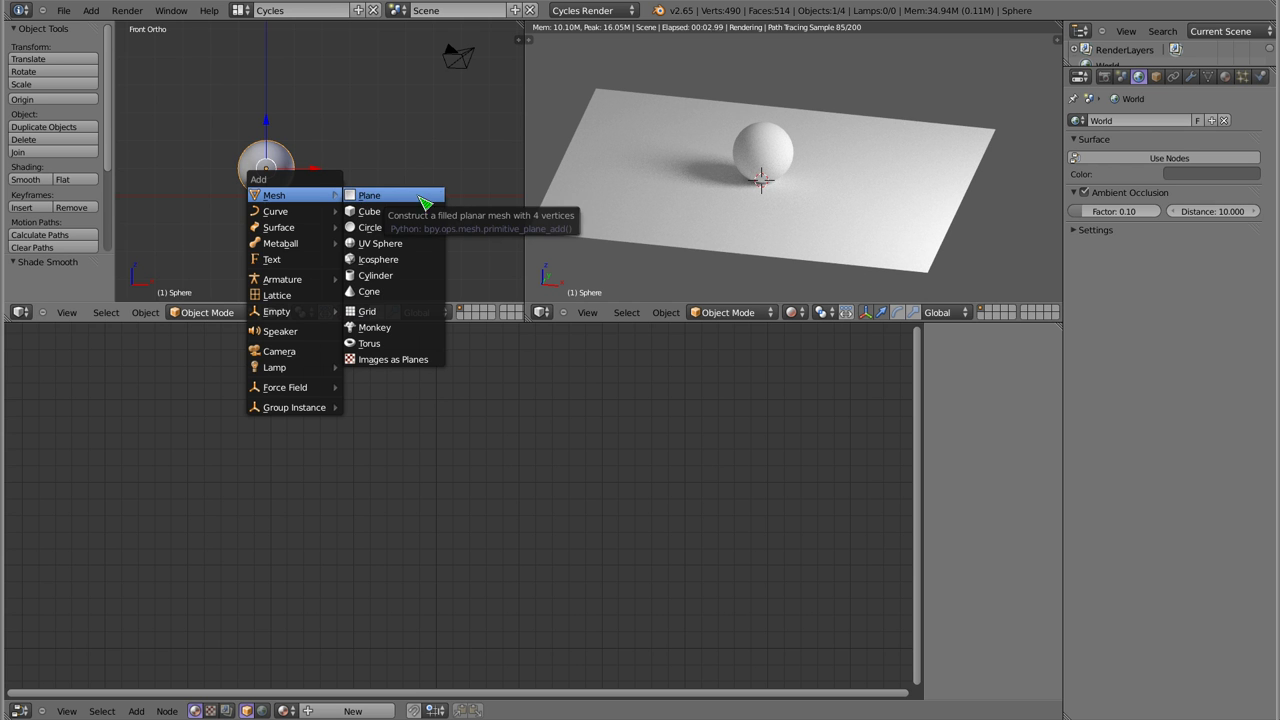
Add a cube and place it above the sphere
{"action": "left_click", "coordinate": [392, 213]}
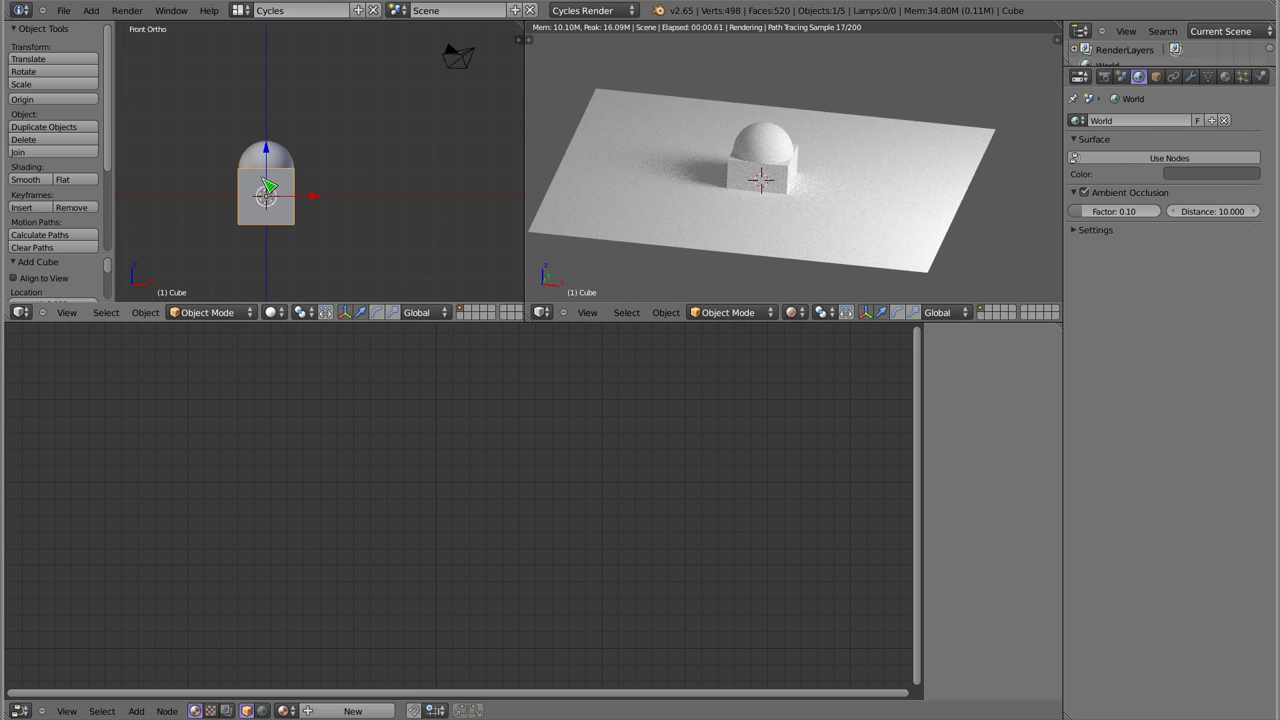
{"action": "key", "text": "g"}
{"action": "left_click", "coordinate": [272, 146]}
{"action": "scroll", "coordinate": [271, 145], "scroll_direction": "up", "scroll_amount": 4}
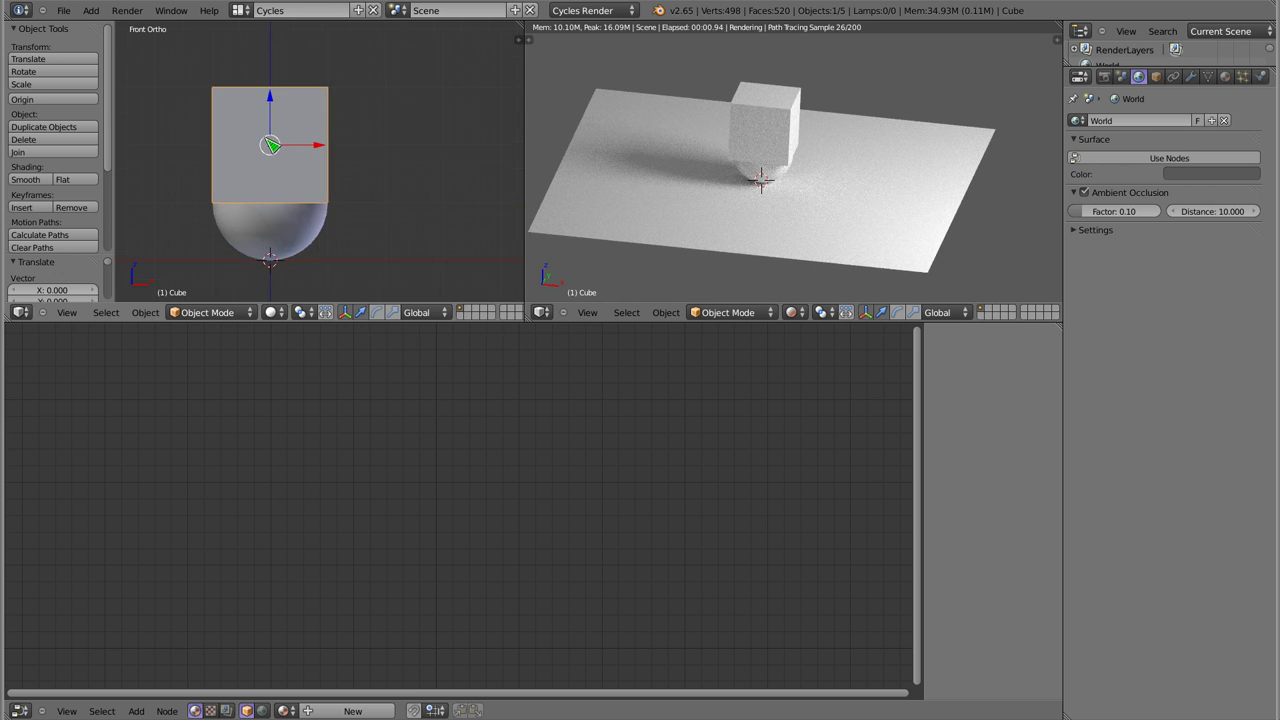
Flatten the cube on Z into a thin slab and widen it about 2.6 times
{"action": "key", "text": "s"}
{"action": "key", "text": "z"}
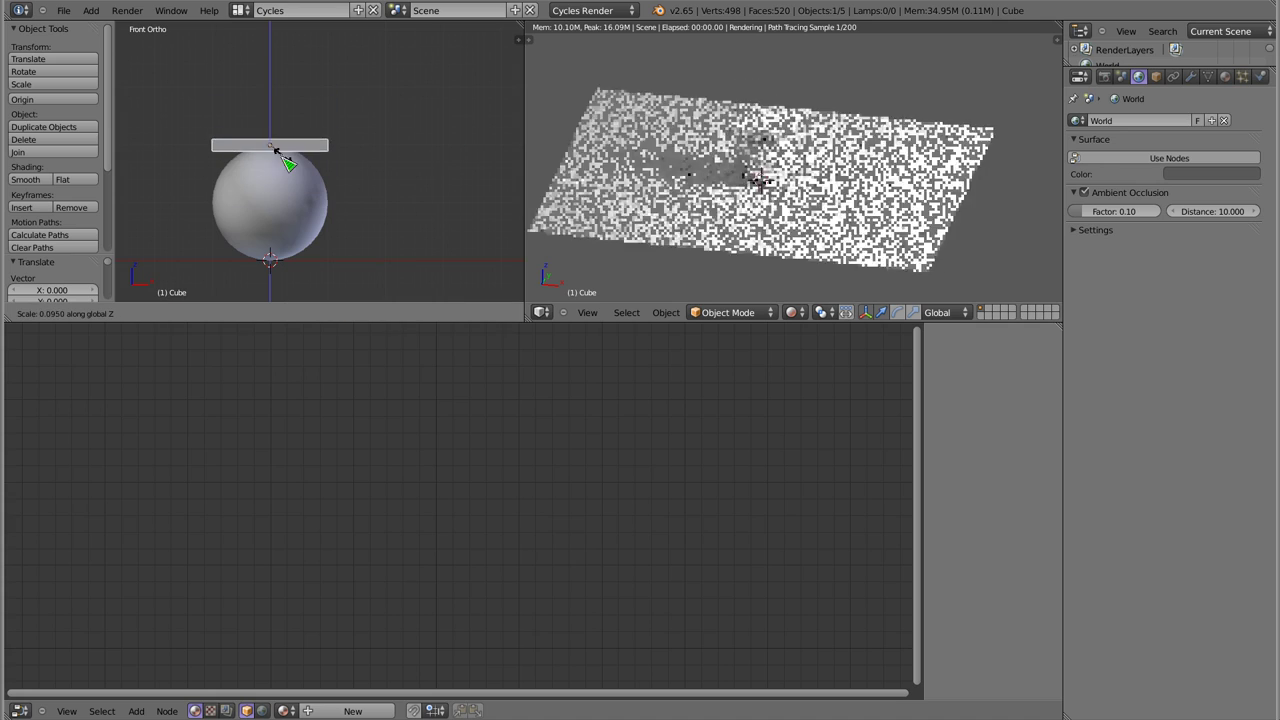
{"action": "left_click", "coordinate": [273, 149]}
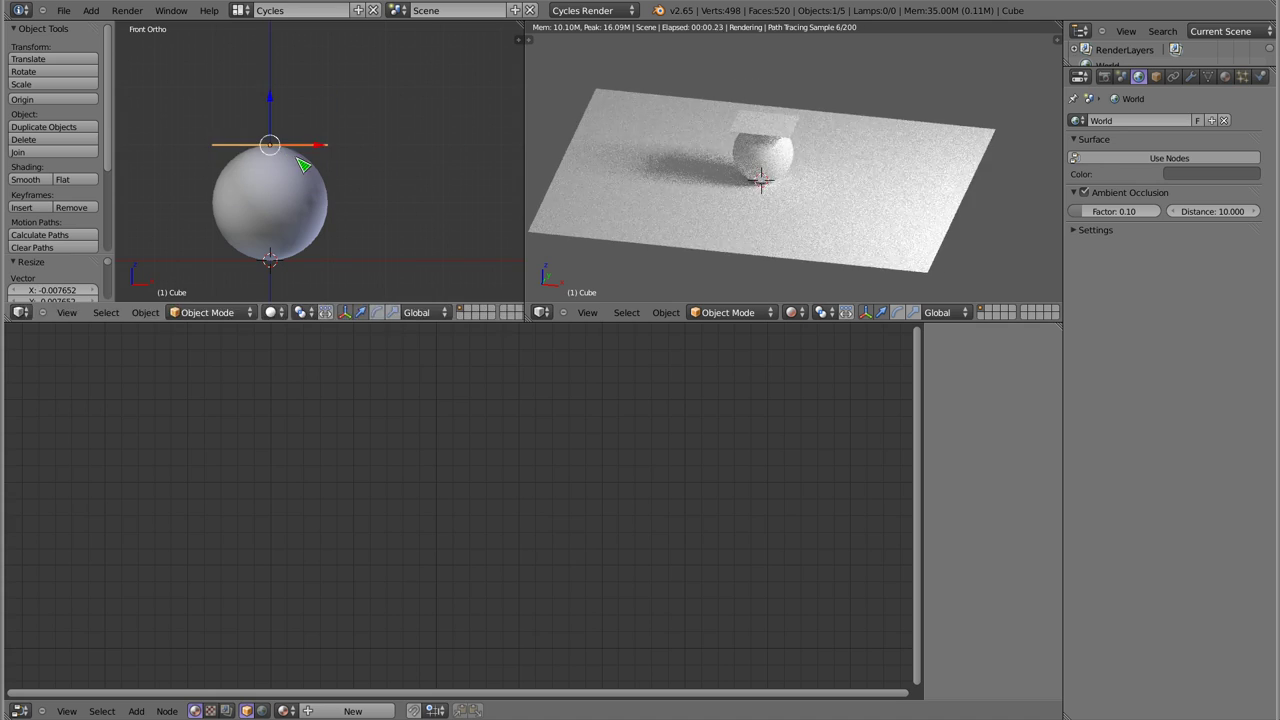
{"action": "key", "text": "s"}
{"action": "left_click", "coordinate": [349, 171]}
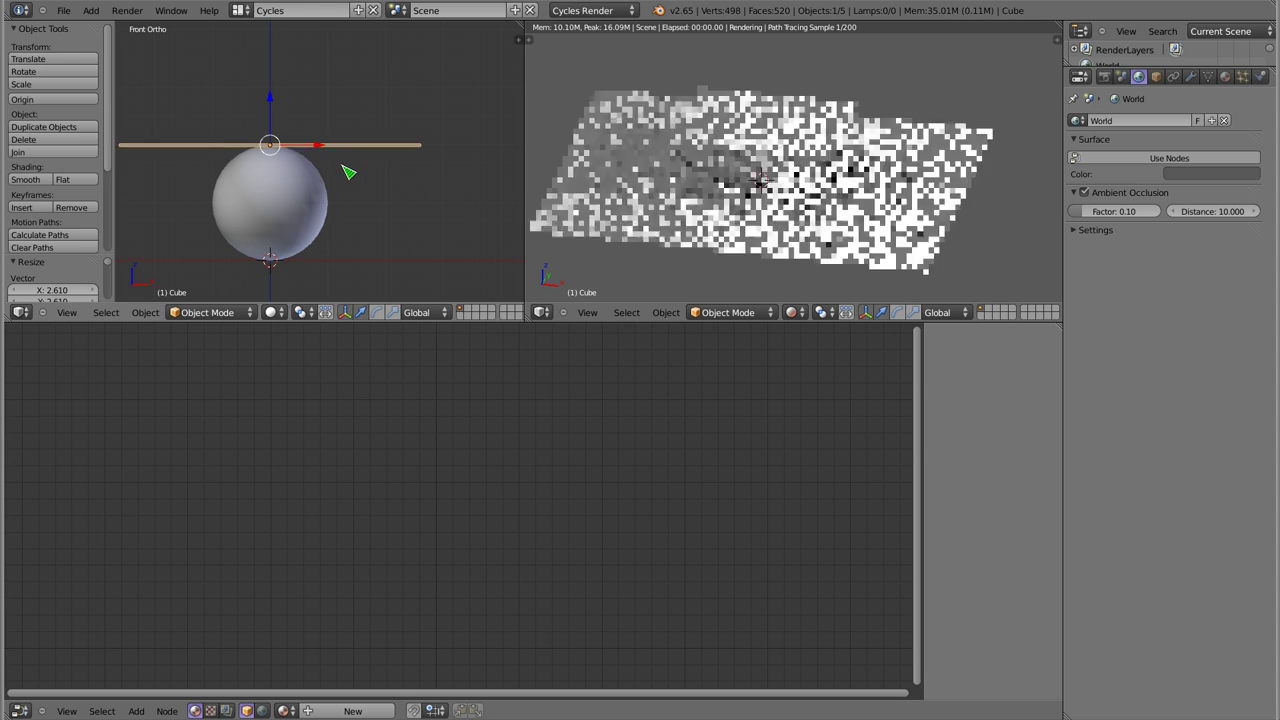
{"action": "scroll", "coordinate": [278, 145], "scroll_direction": "up", "scroll_amount": 1}
{"action": "scroll", "coordinate": [276, 147], "scroll_direction": "up", "scroll_amount": 2}
{"action": "scroll", "coordinate": [276, 148], "scroll_direction": "up", "scroll_amount": 1}
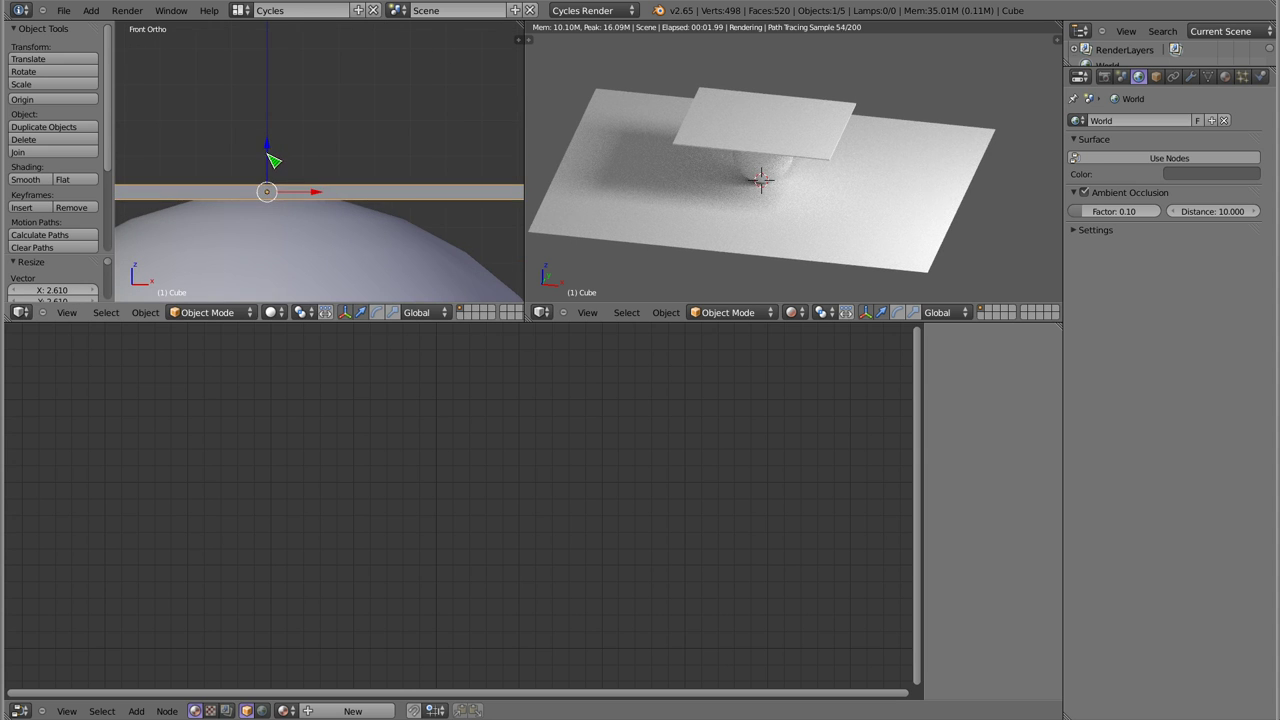
Lower the slab along Z so it rests on top of the sphere
{"action": "key", "text": "g"}
{"action": "key", "text": "z"}
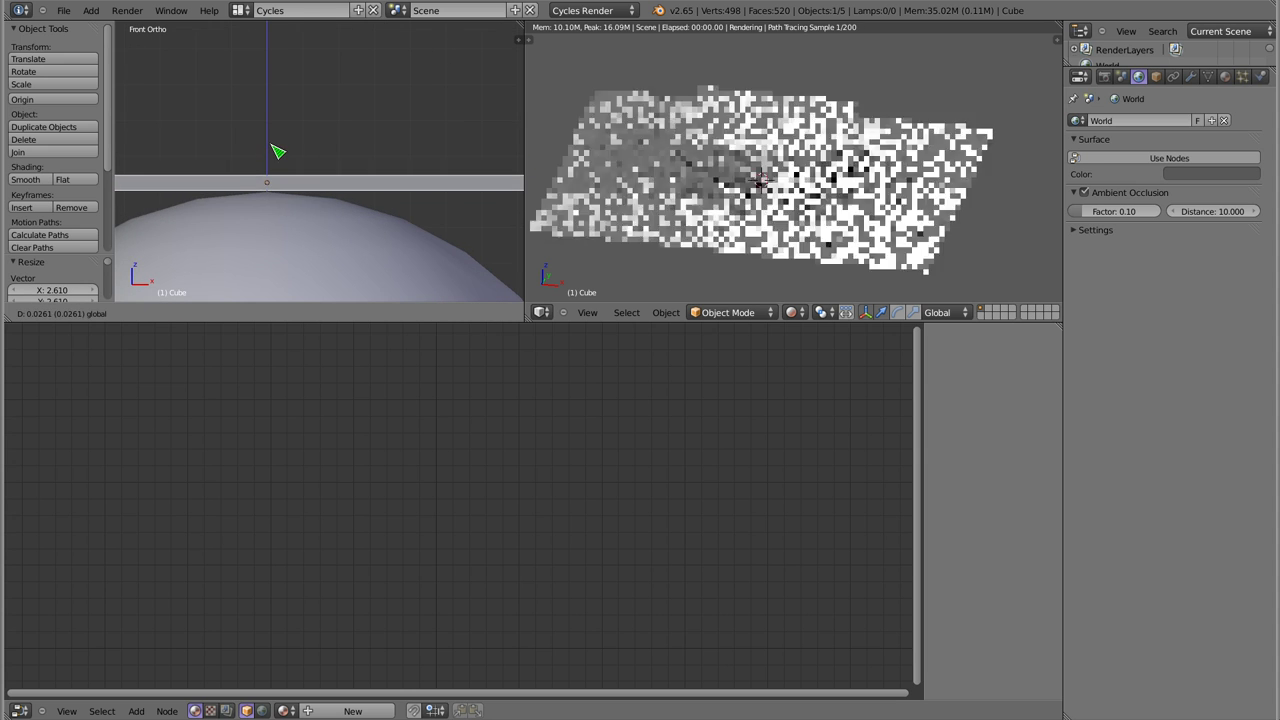
{"action": "left_click", "coordinate": [277, 151]}
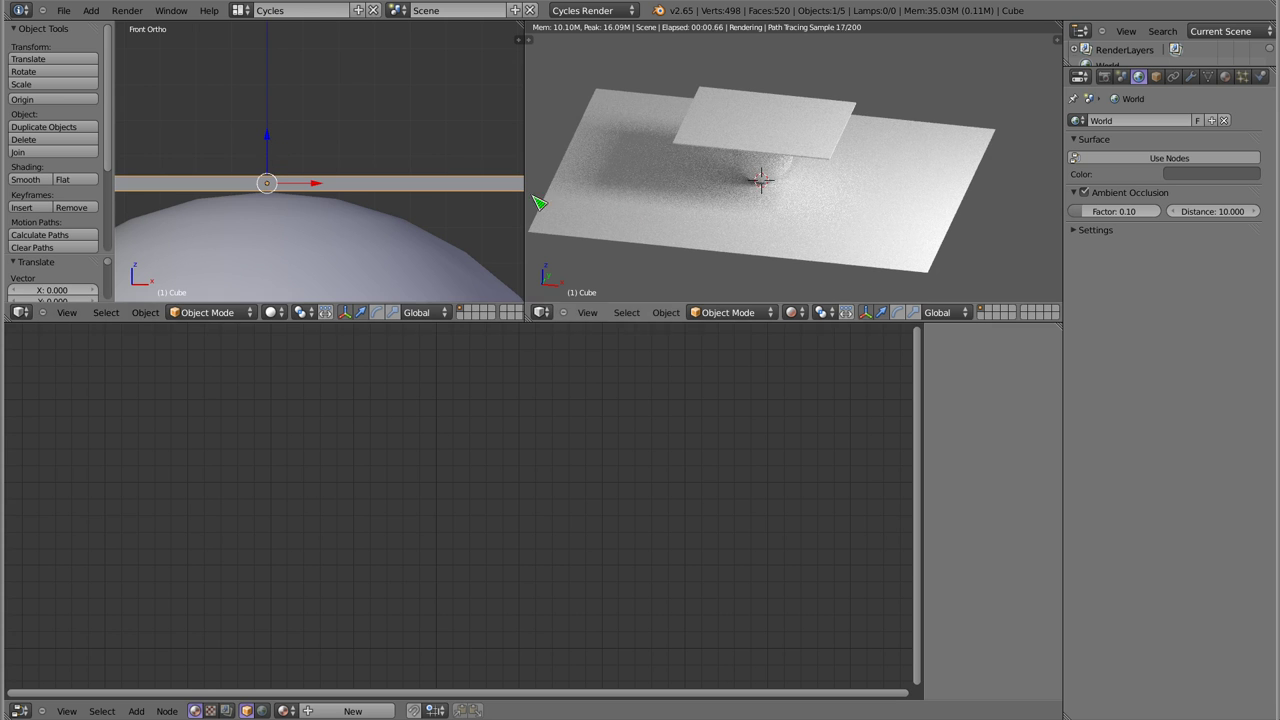
{"action": "scroll", "coordinate": [288, 202], "scroll_direction": "down", "scroll_amount": 2}
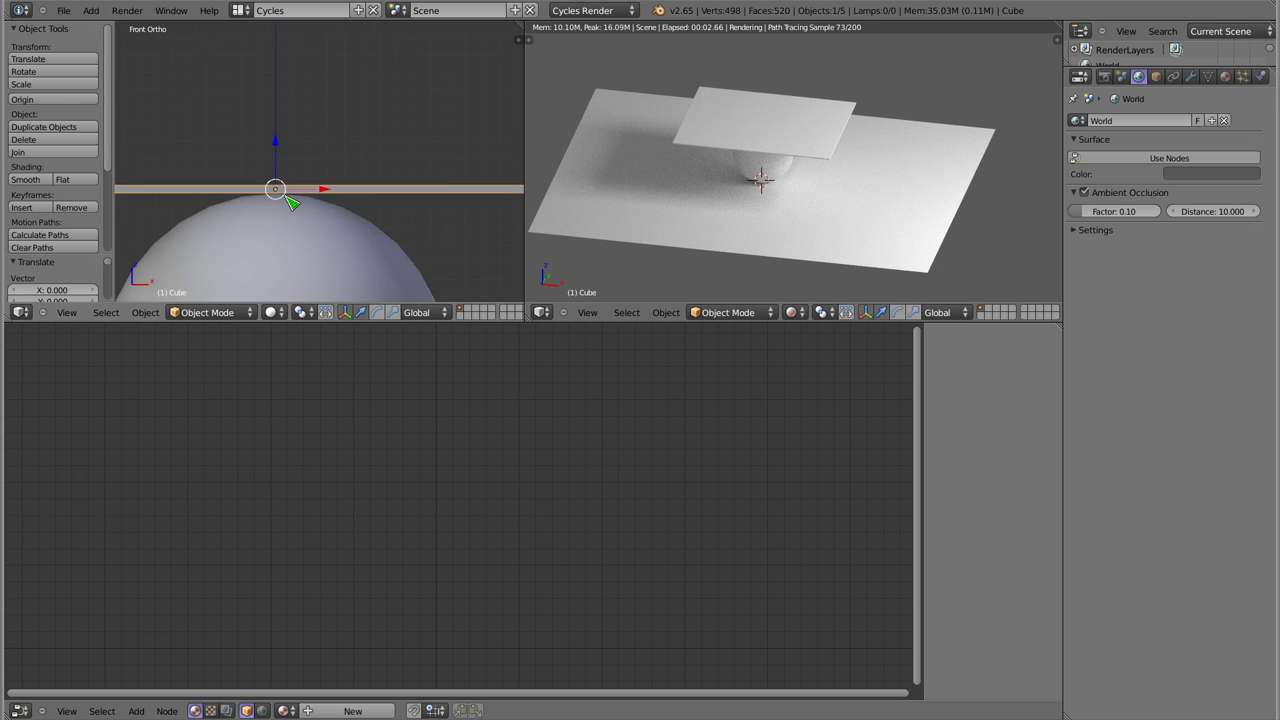
{"action": "scroll", "coordinate": [310, 150], "scroll_direction": "down", "scroll_amount": 2}
{"action": "scroll", "coordinate": [335, 160], "scroll_direction": "down", "scroll_amount": 1}
{"action": "scroll", "coordinate": [343, 170], "scroll_direction": "down", "scroll_amount": 1}
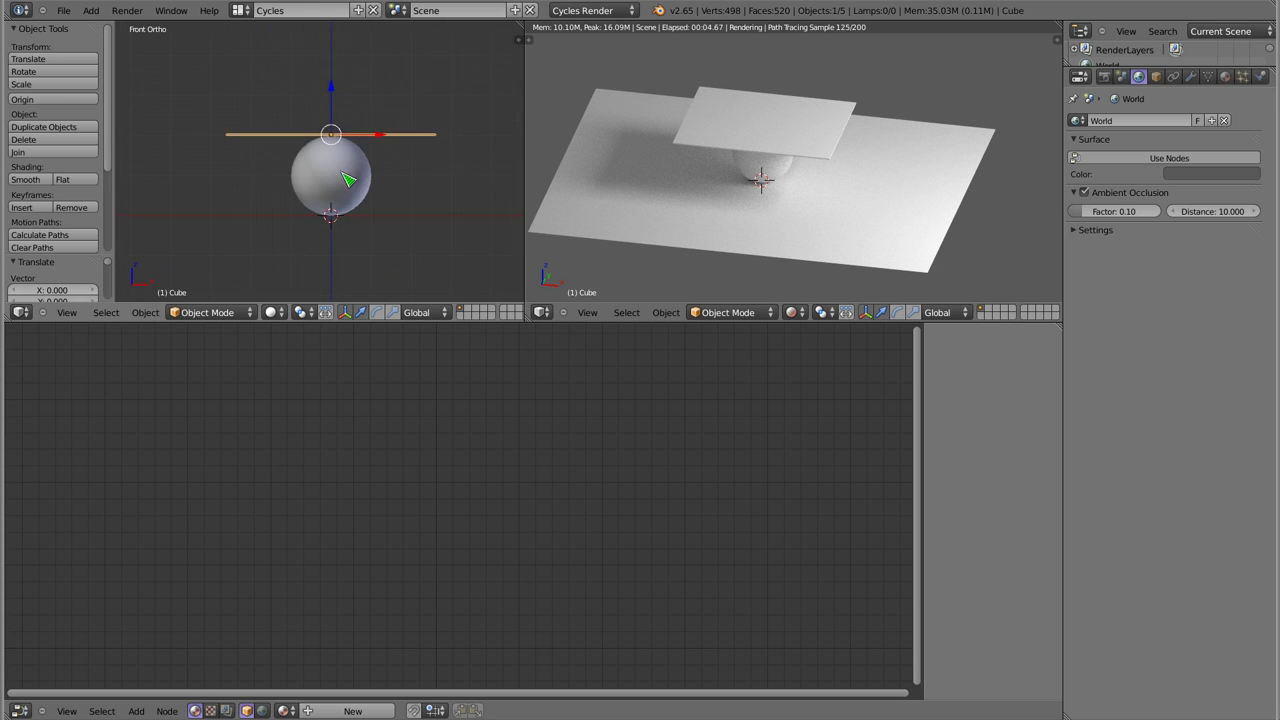
{"action": "scroll", "coordinate": [340, 190], "scroll_direction": "down", "scroll_amount": 1}
Show the Material properties and select the thin slab
{"action": "right_click", "coordinate": [797, 147]}
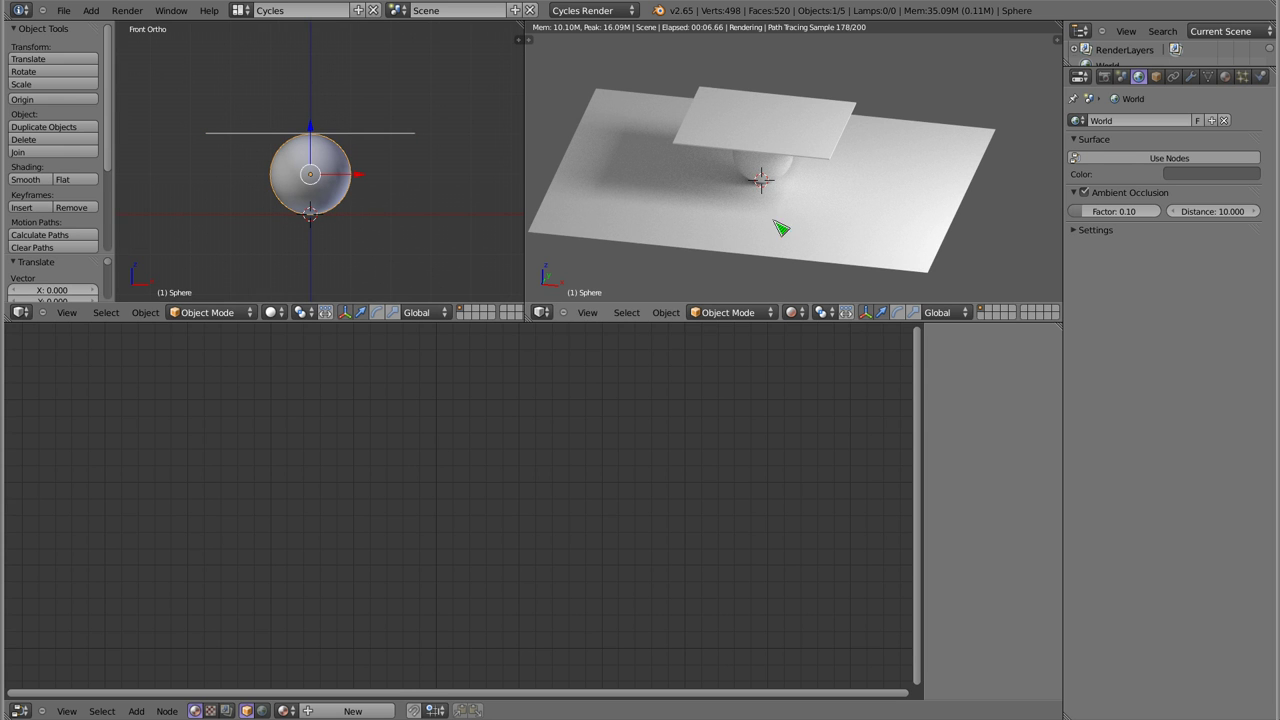
{"action": "left_click", "coordinate": [1225, 76]}
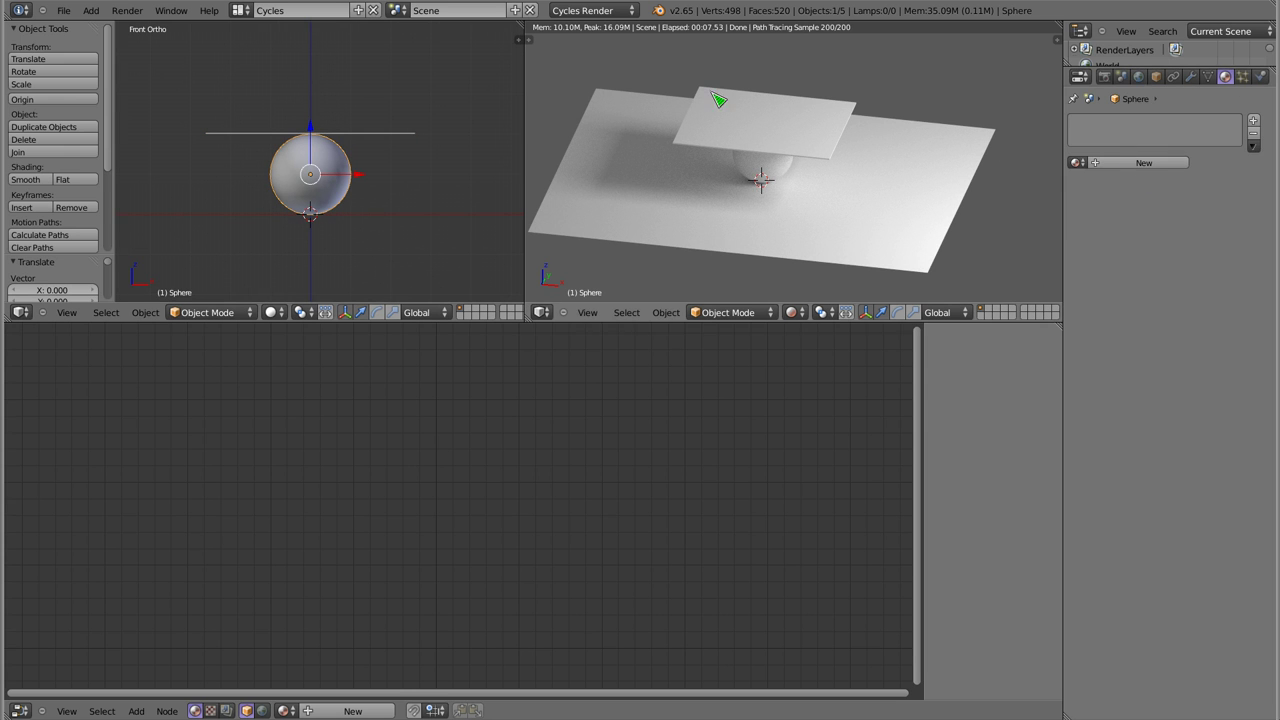
{"action": "right_click", "coordinate": [857, 113]}
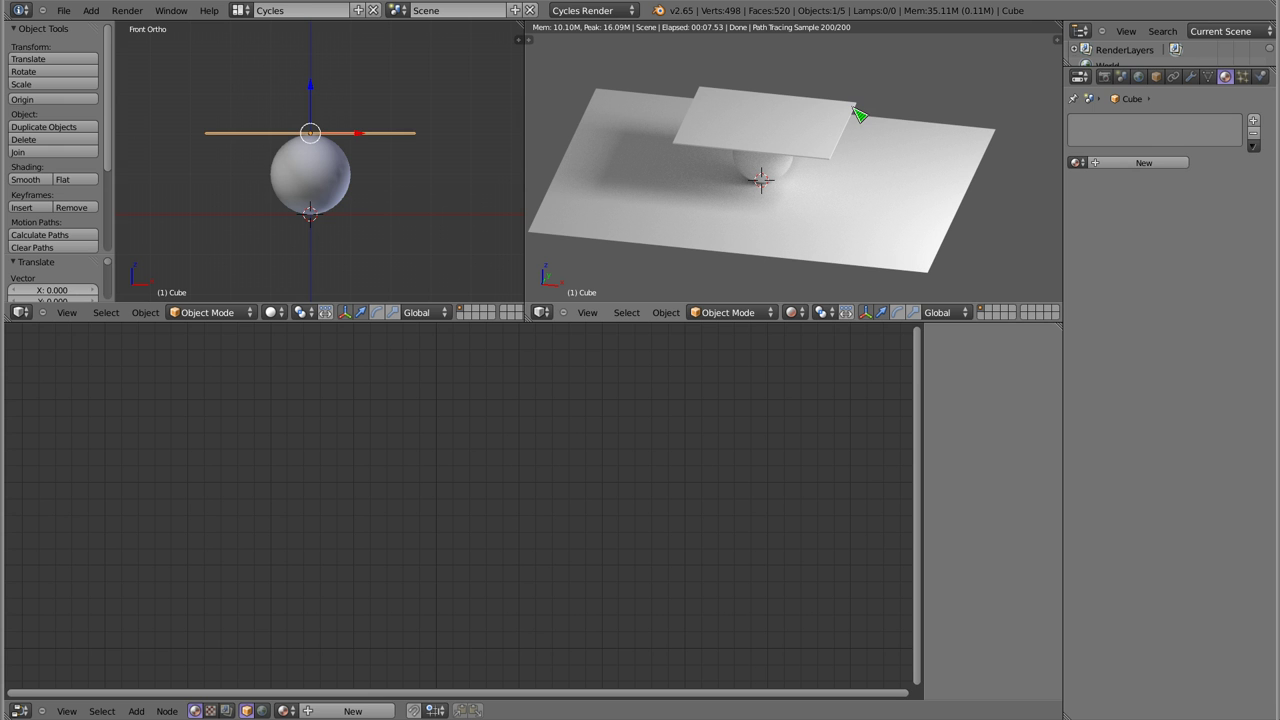
Create a new material for the slab with a Mix Shader surface
{"action": "left_click", "coordinate": [1143, 162]}
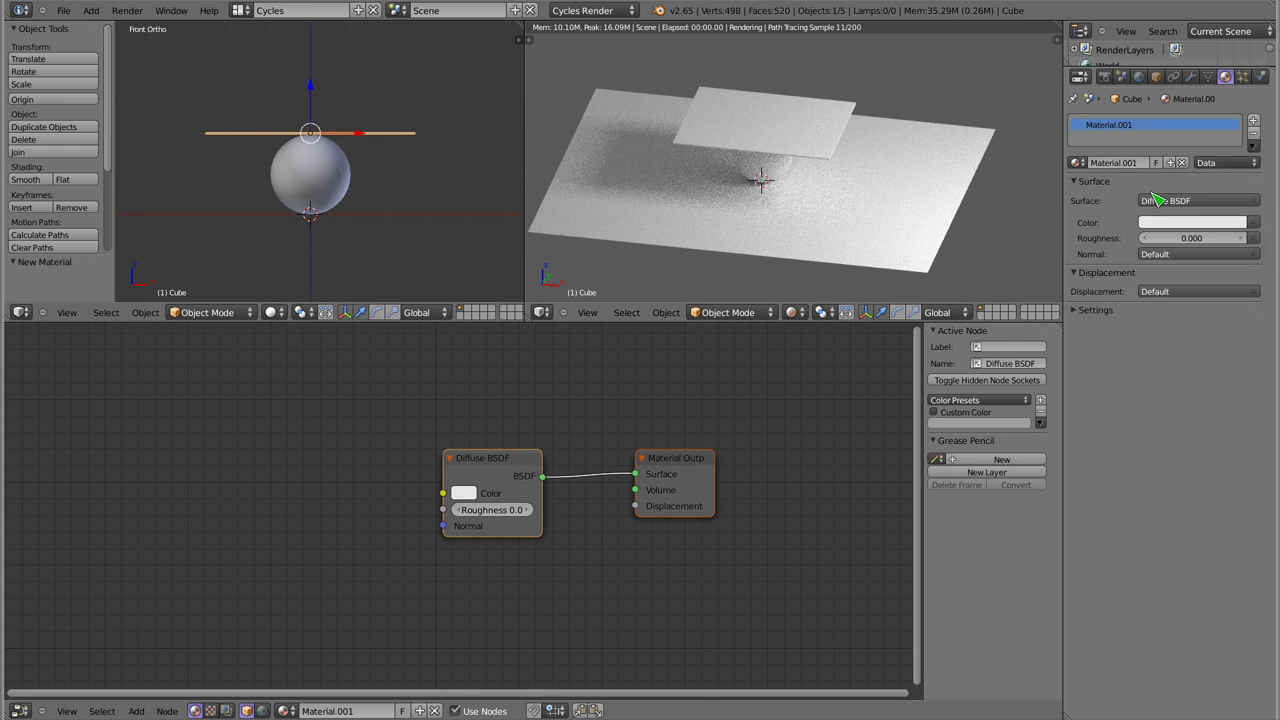
{"action": "left_click", "coordinate": [1157, 201]}
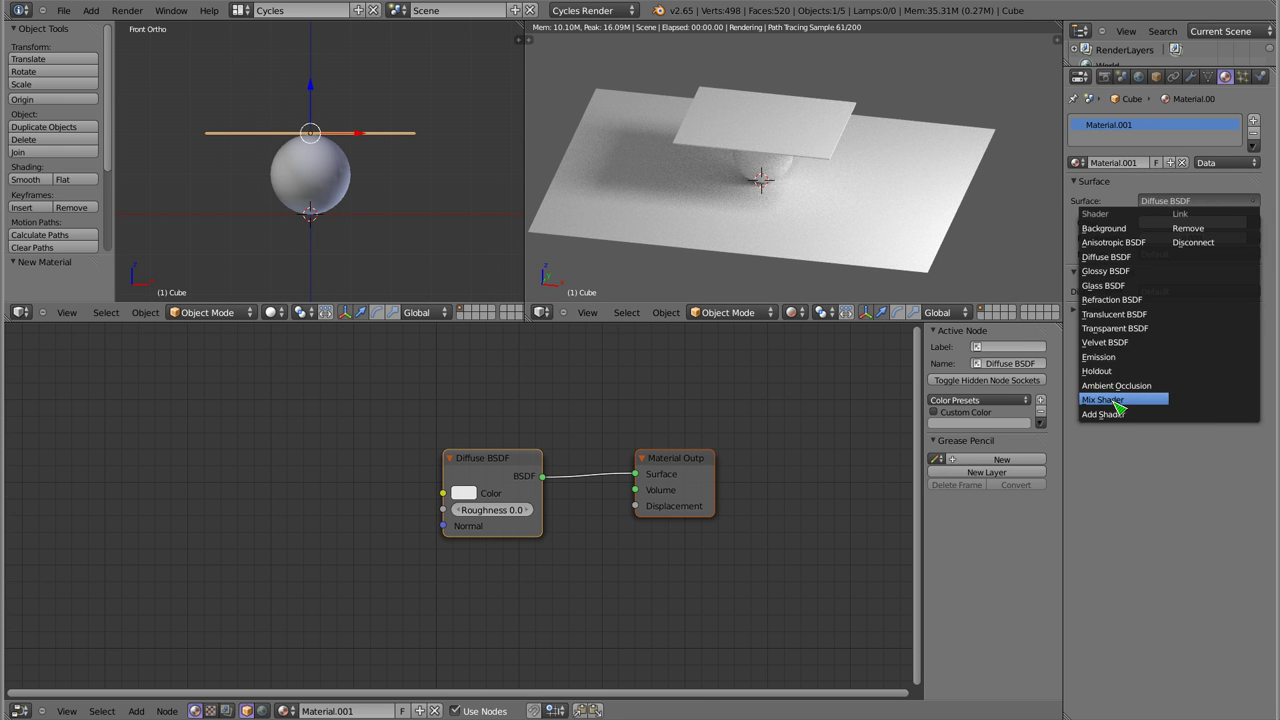
{"action": "left_click", "coordinate": [1116, 401]}
{"action": "left_click_drag", "start_coordinate": [533, 456], "coordinate": [527, 452]}
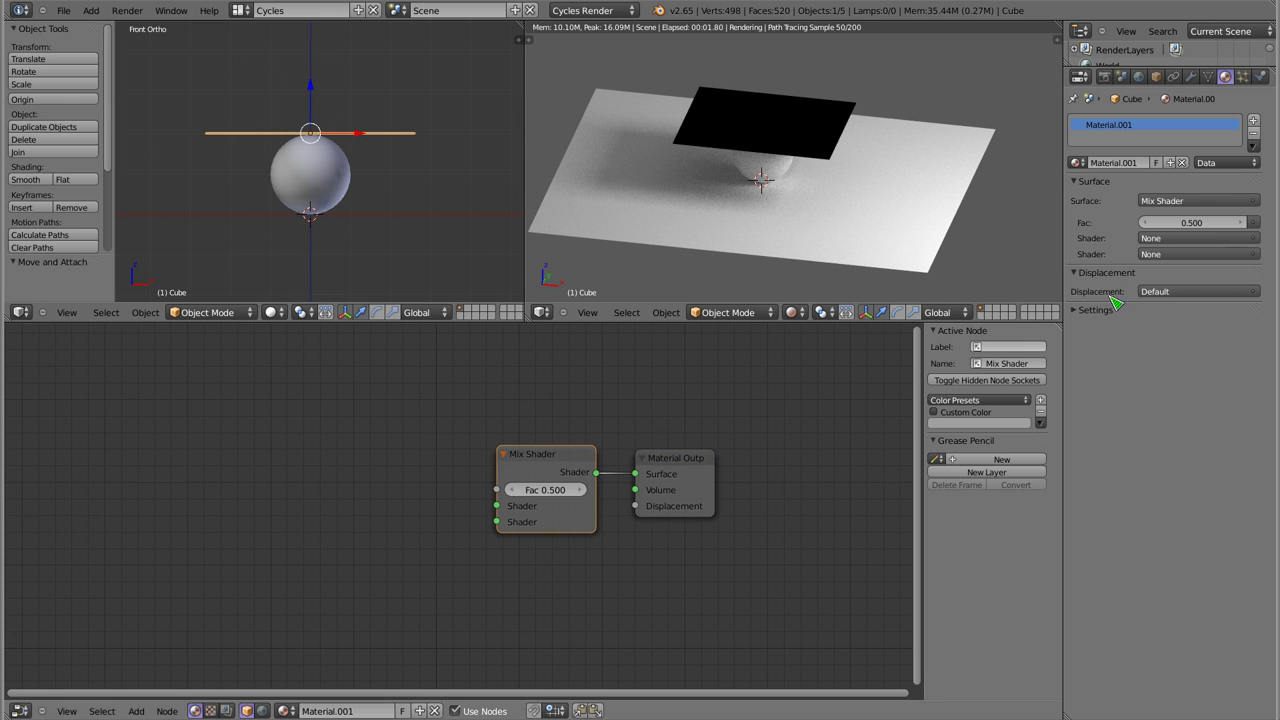
Set the Mix Shader's two shaders to Glass BSDF and Transparent BSDF
{"action": "left_click", "coordinate": [1176, 244]}
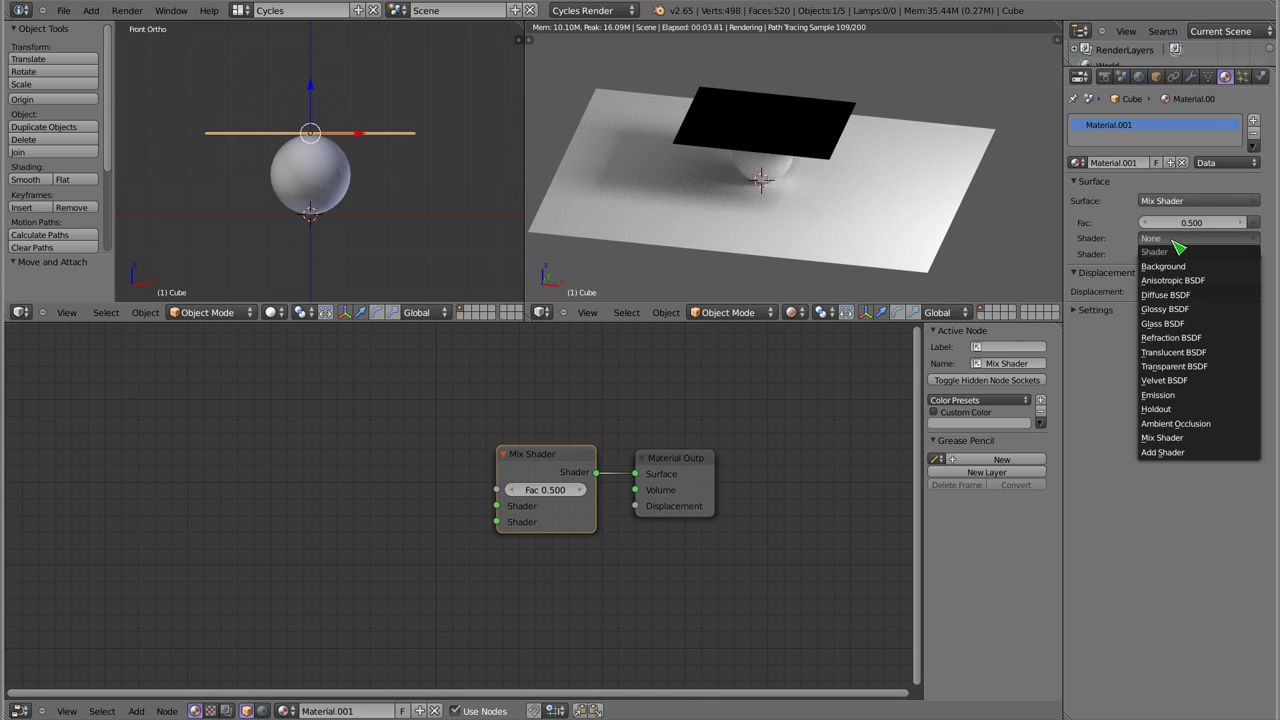
{"action": "left_click", "coordinate": [1164, 323]}
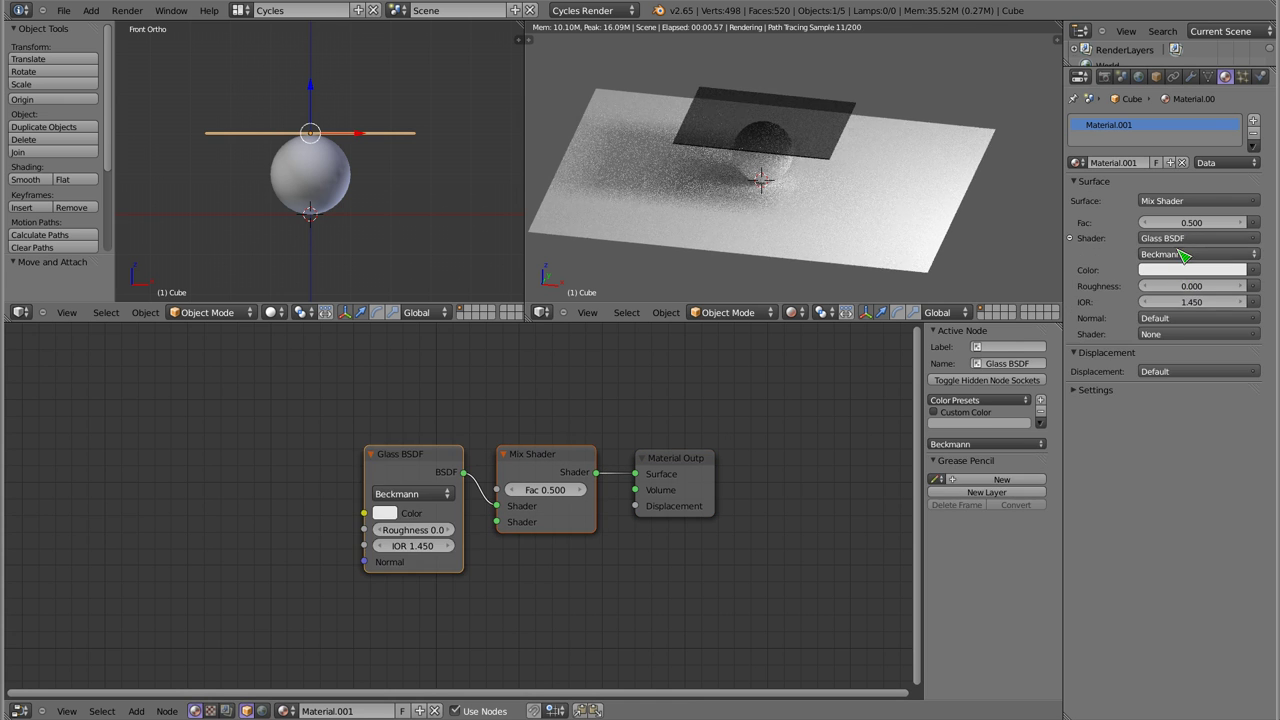
{"action": "left_click", "coordinate": [1185, 334]}
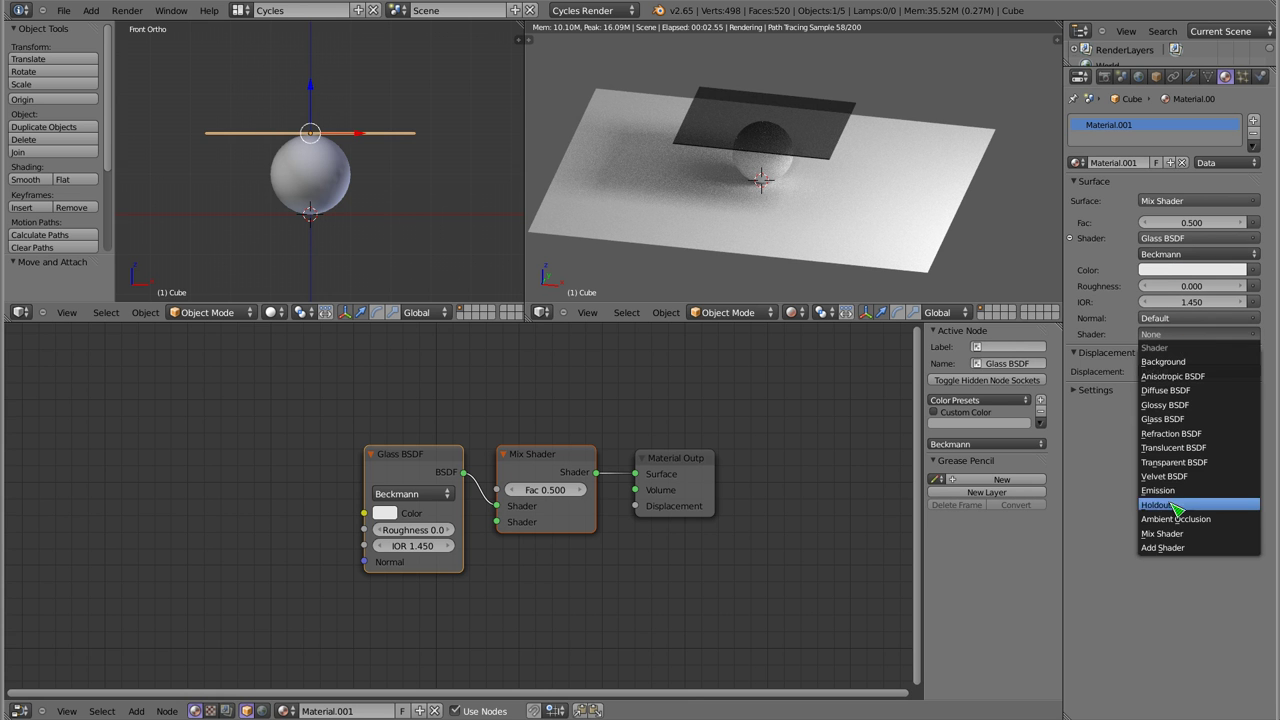
{"action": "left_click", "coordinate": [1174, 462]}
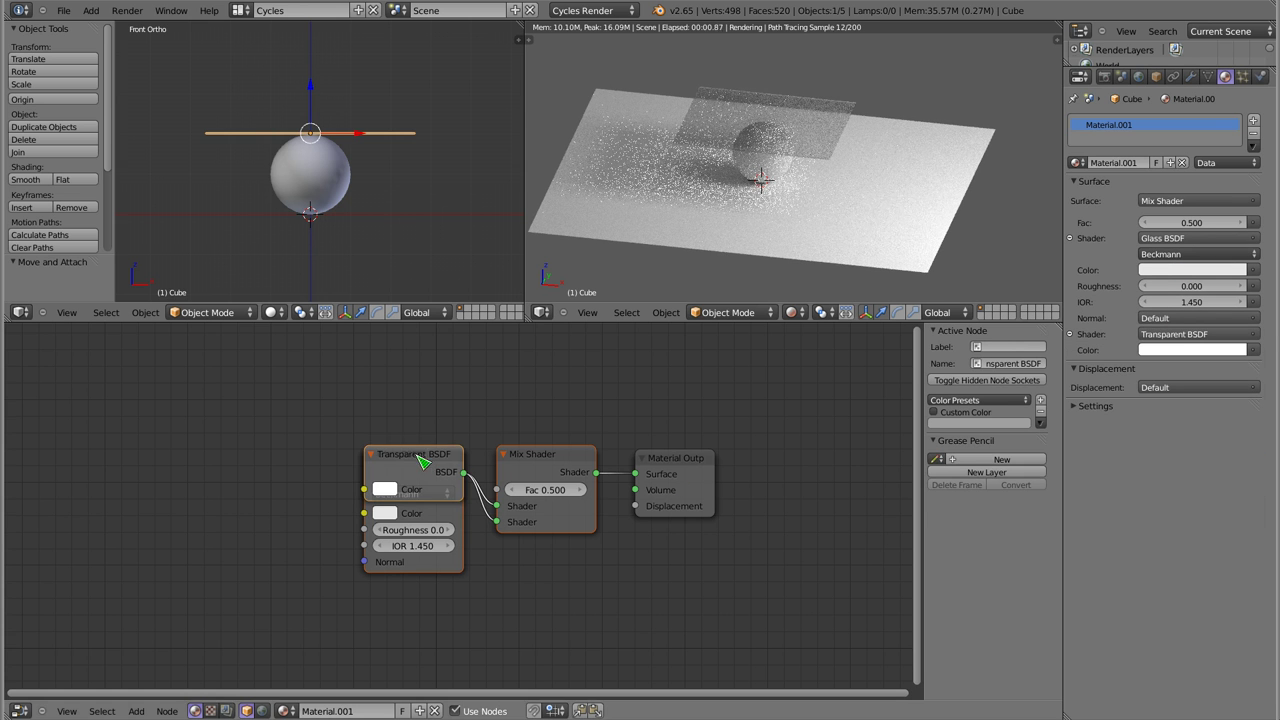
Arrange the Glass BSDF, Transparent BSDF and Mix Shader nodes neatly
{"action": "left_click_drag", "start_coordinate": [422, 459], "coordinate": [420, 592]}
{"action": "left_click_drag", "start_coordinate": [420, 455], "coordinate": [427, 390]}
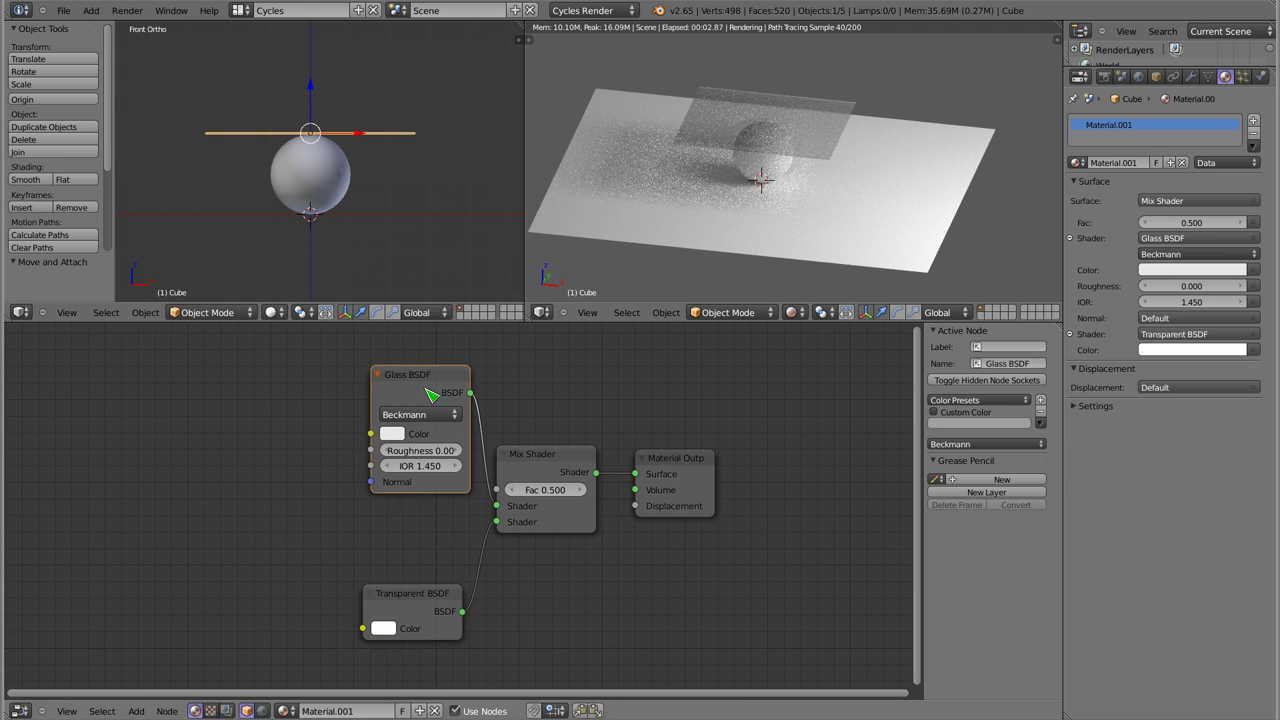
{"action": "mouse_move", "coordinate": [420, 600]}
{"action": "left_mouse_down"}
{"action": "mouse_move", "coordinate": [431, 519]}
{"action": "mouse_move", "coordinate": [484, 503]}
{"action": "left_mouse_up"}
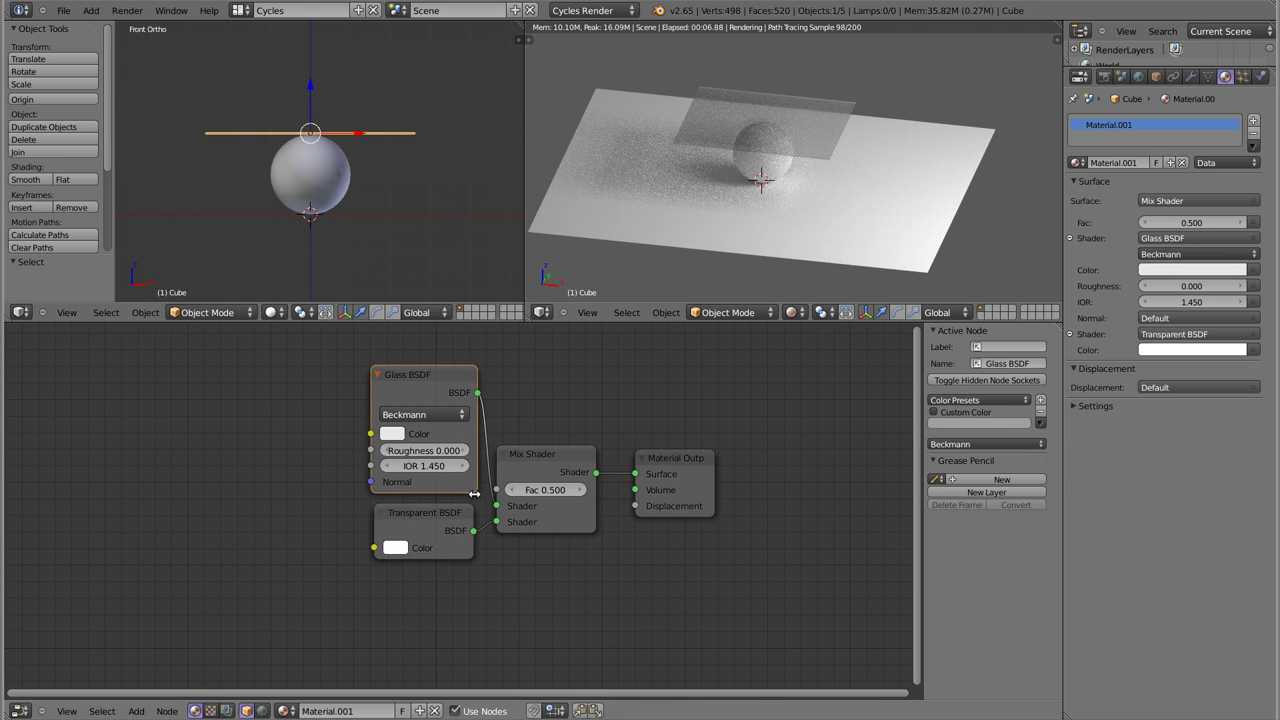
{"action": "left_click_drag", "start_coordinate": [543, 463], "coordinate": [558, 454]}
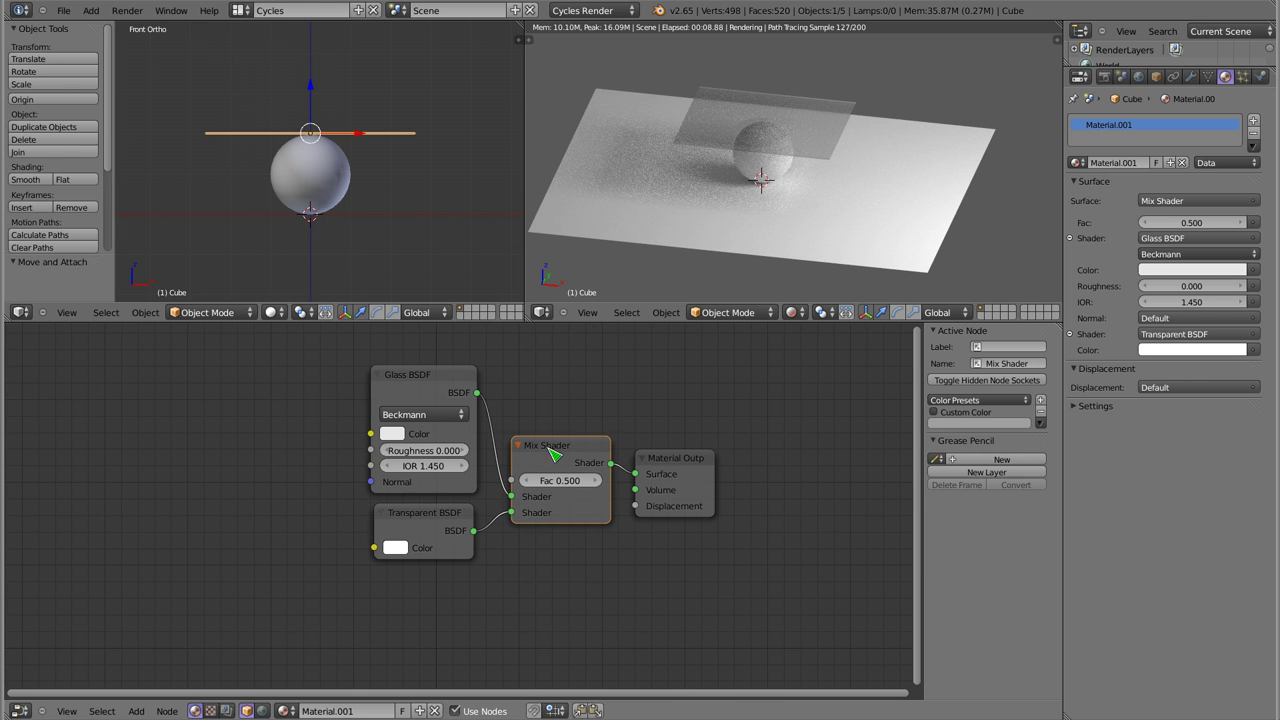
{"action": "key", "text": "shift+a"}
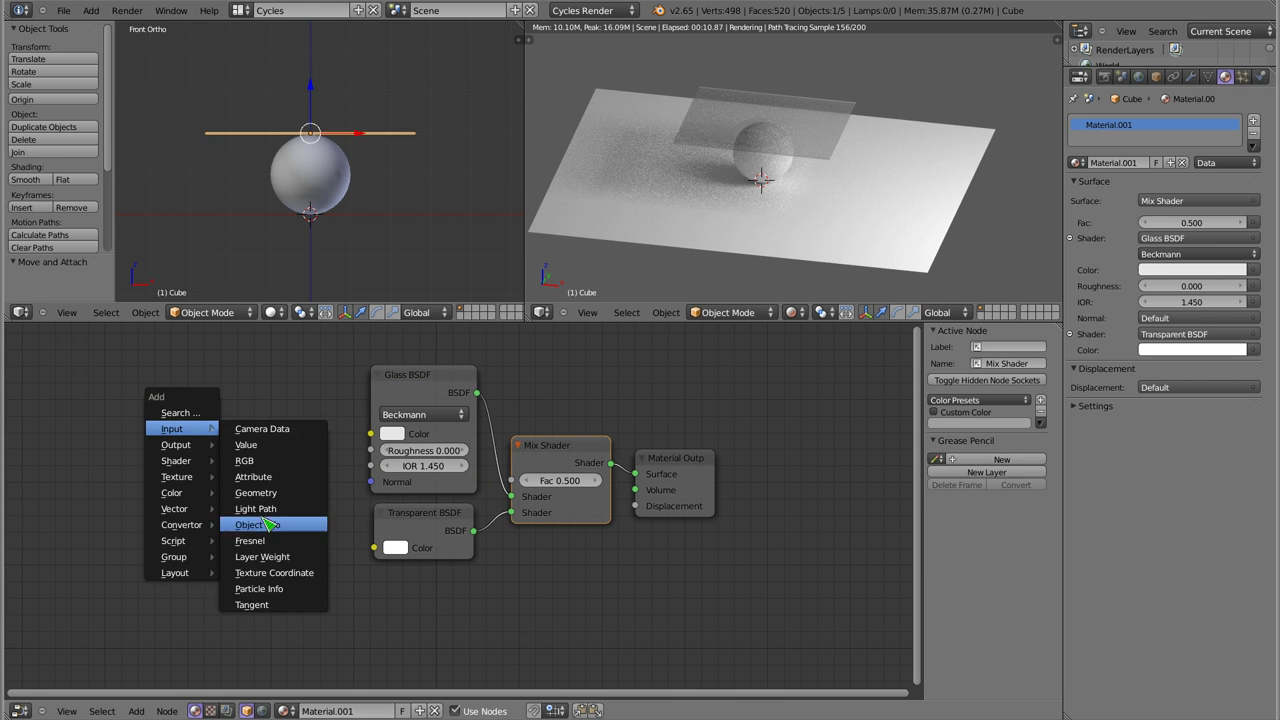
Add a Light Path node and link Is Shadow Ray to the Mix Shader factor
{"action": "left_click", "coordinate": [256, 508]}
{"action": "left_click", "coordinate": [217, 361]}
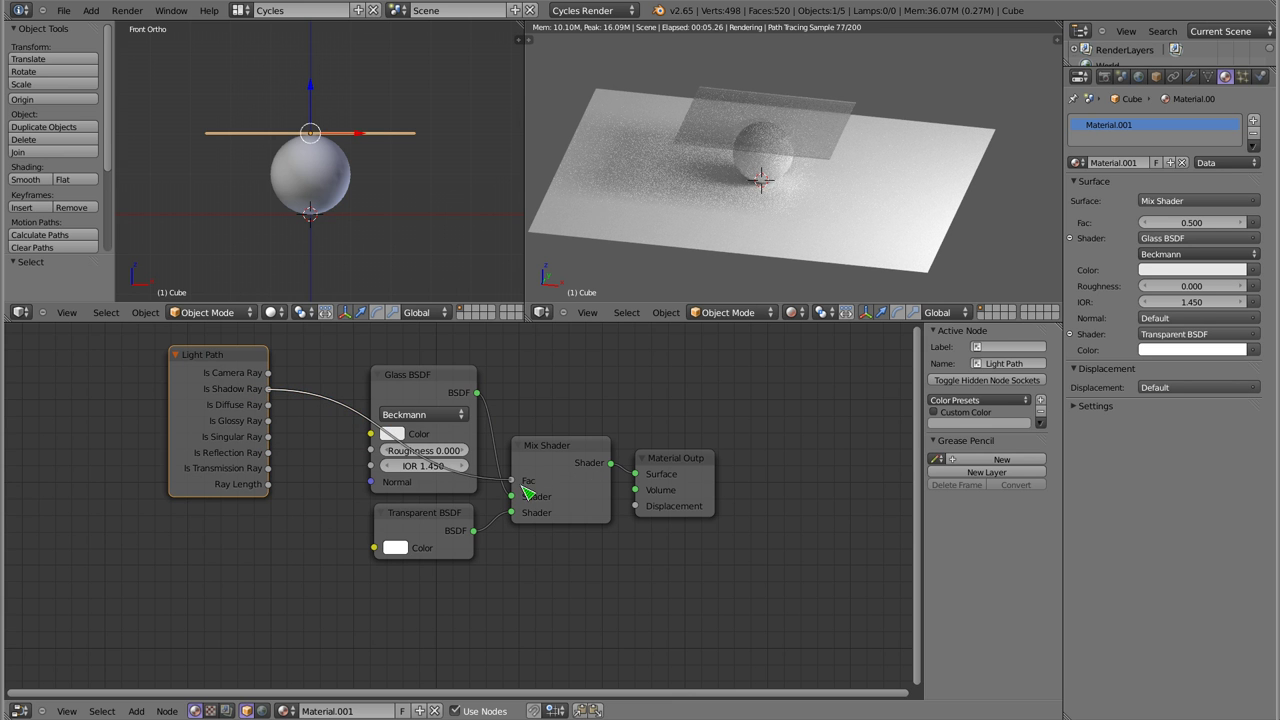
{"action": "left_click_drag", "start_coordinate": [268, 389], "coordinate": [511, 480]}
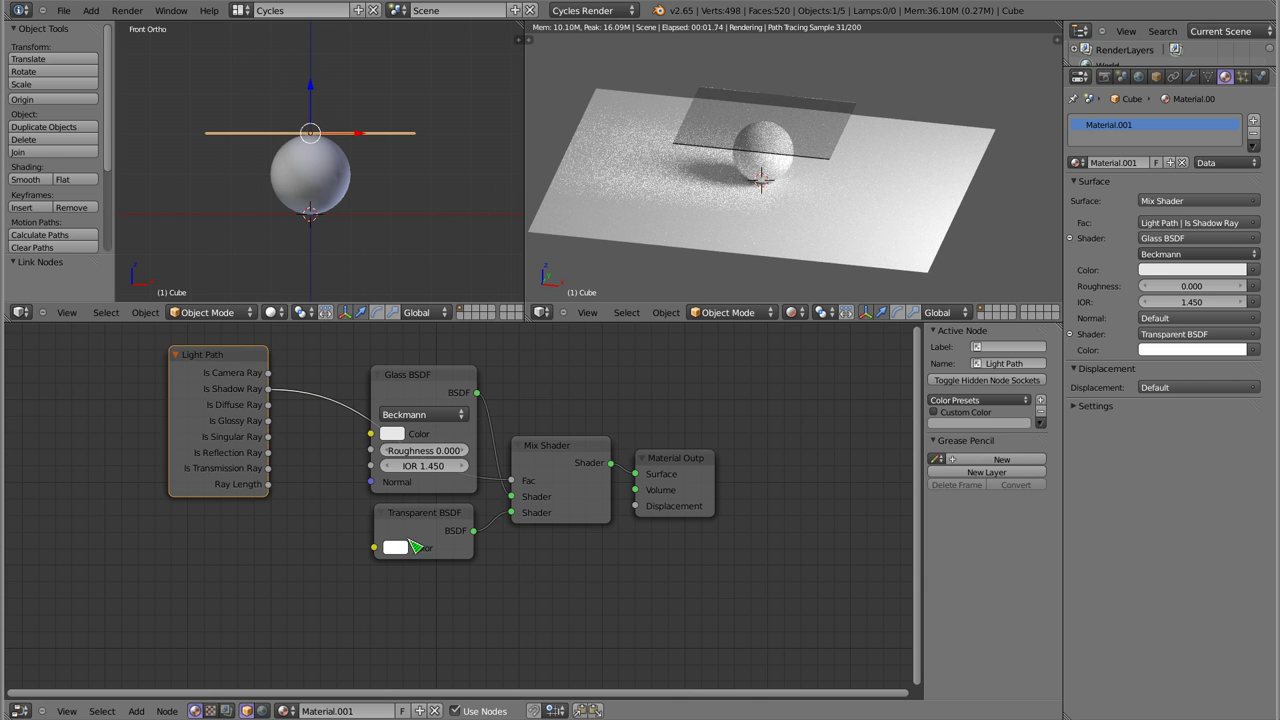
Darken the Transparent BSDF colour to 0.700 grey
{"action": "left_click", "coordinate": [396, 548]}
{"action": "scroll", "coordinate": [483, 410], "scroll_direction": "down", "scroll_amount": 1}
{"action": "scroll", "coordinate": [435, 500], "scroll_direction": "down", "scroll_amount": 2}
{"action": "scroll", "coordinate": [435, 500], "scroll_direction": "down", "scroll_amount": 1}
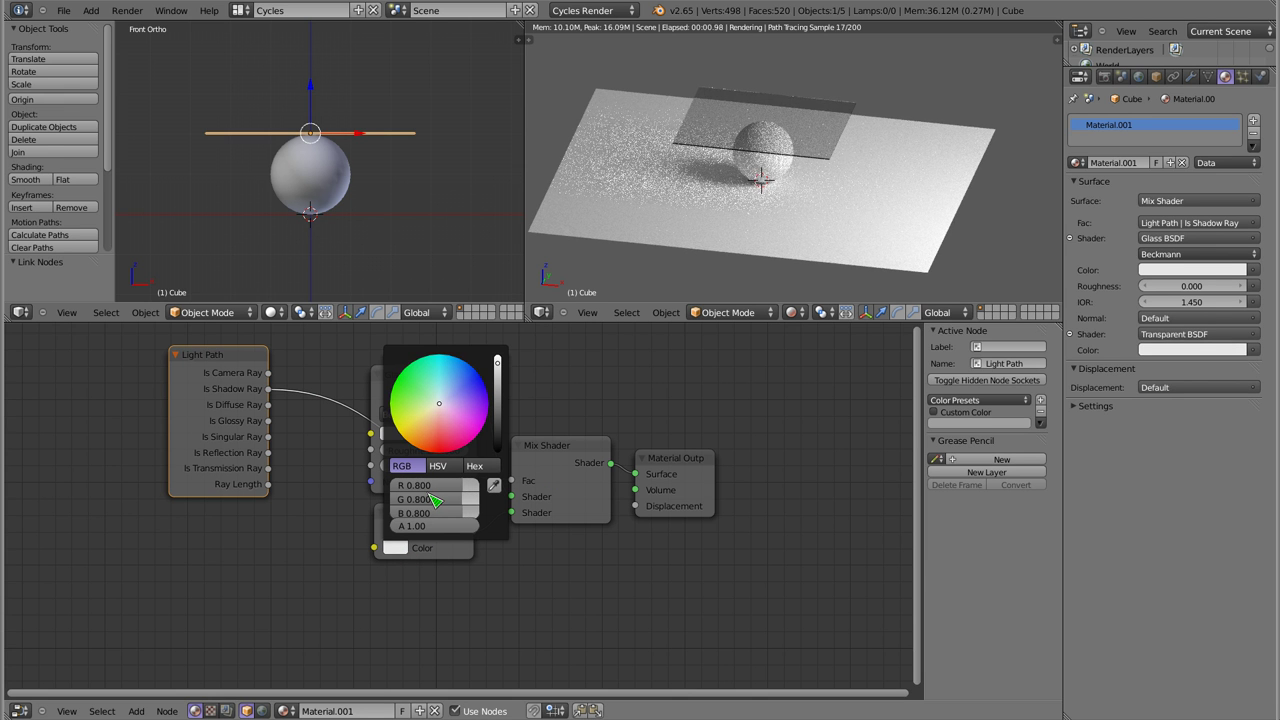
{"action": "scroll", "coordinate": [435, 500], "scroll_direction": "down", "scroll_amount": 1}
Enable No Caustics in the render Light Paths settings and reframe the rendered view on the pane
{"action": "scroll", "coordinate": [435, 500], "scroll_direction": "down", "scroll_amount": 1}
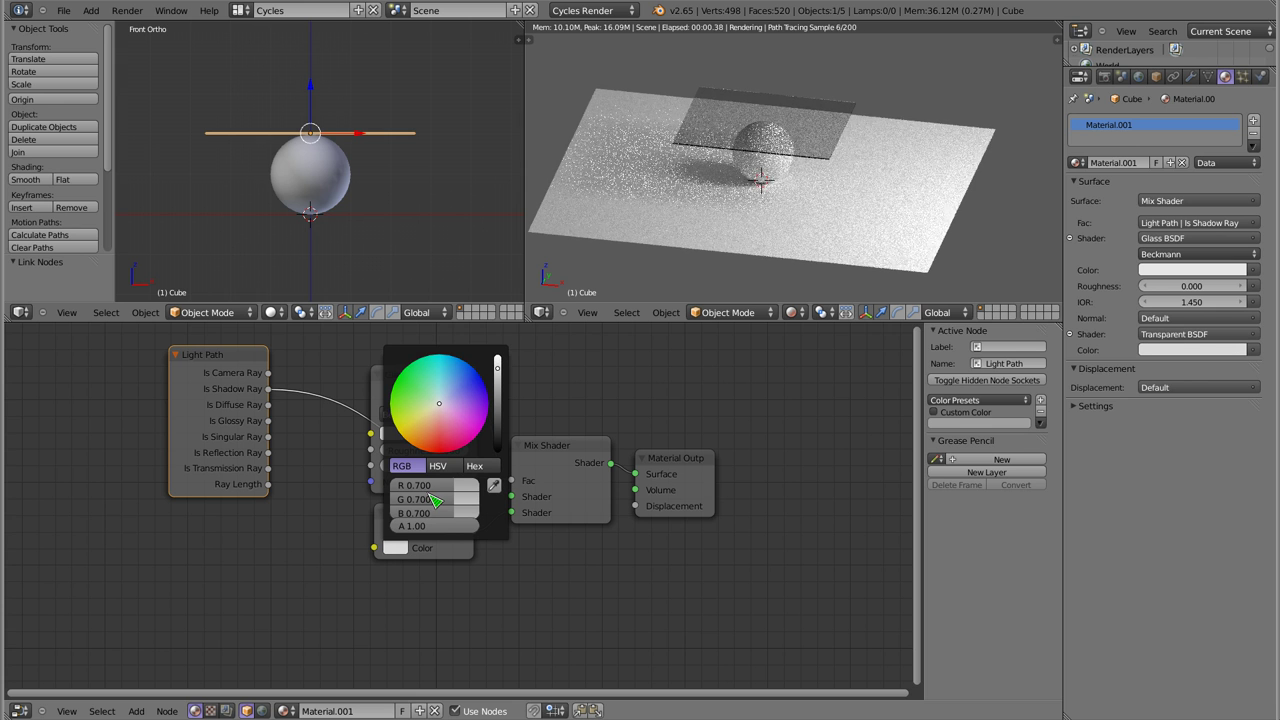
{"action": "left_click", "coordinate": [1107, 76]}
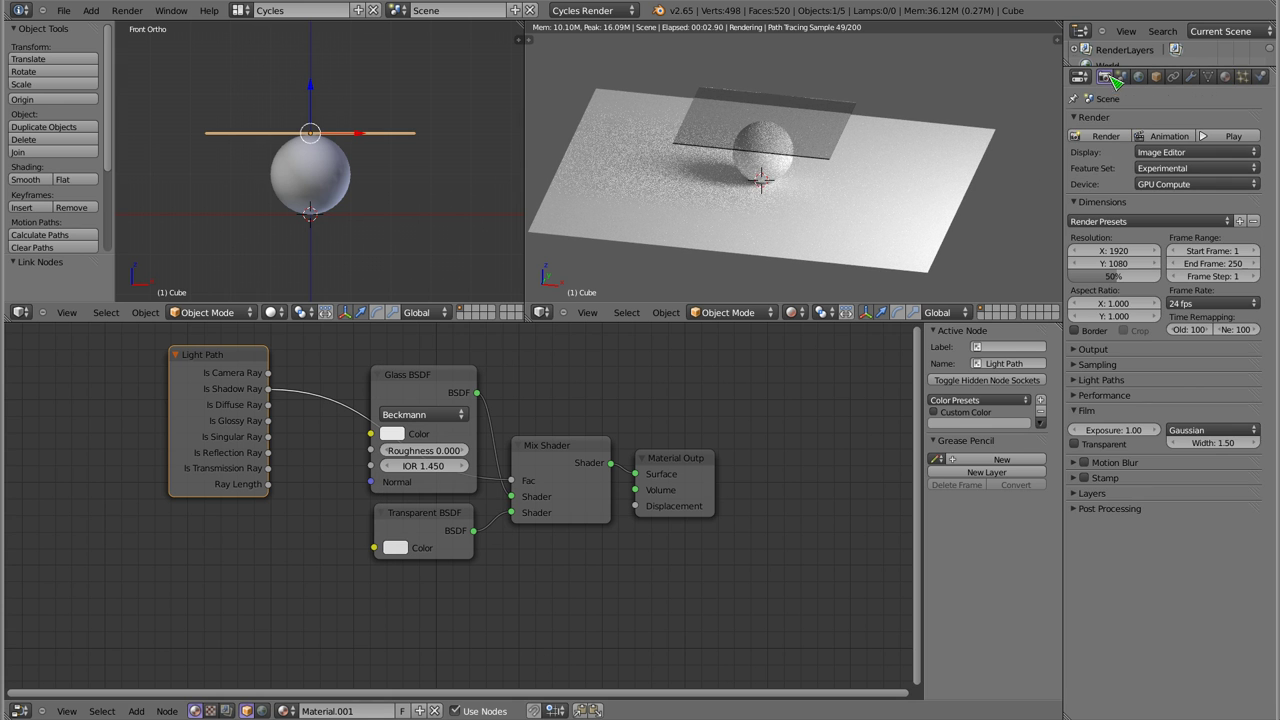
{"action": "left_click", "coordinate": [1078, 381]}
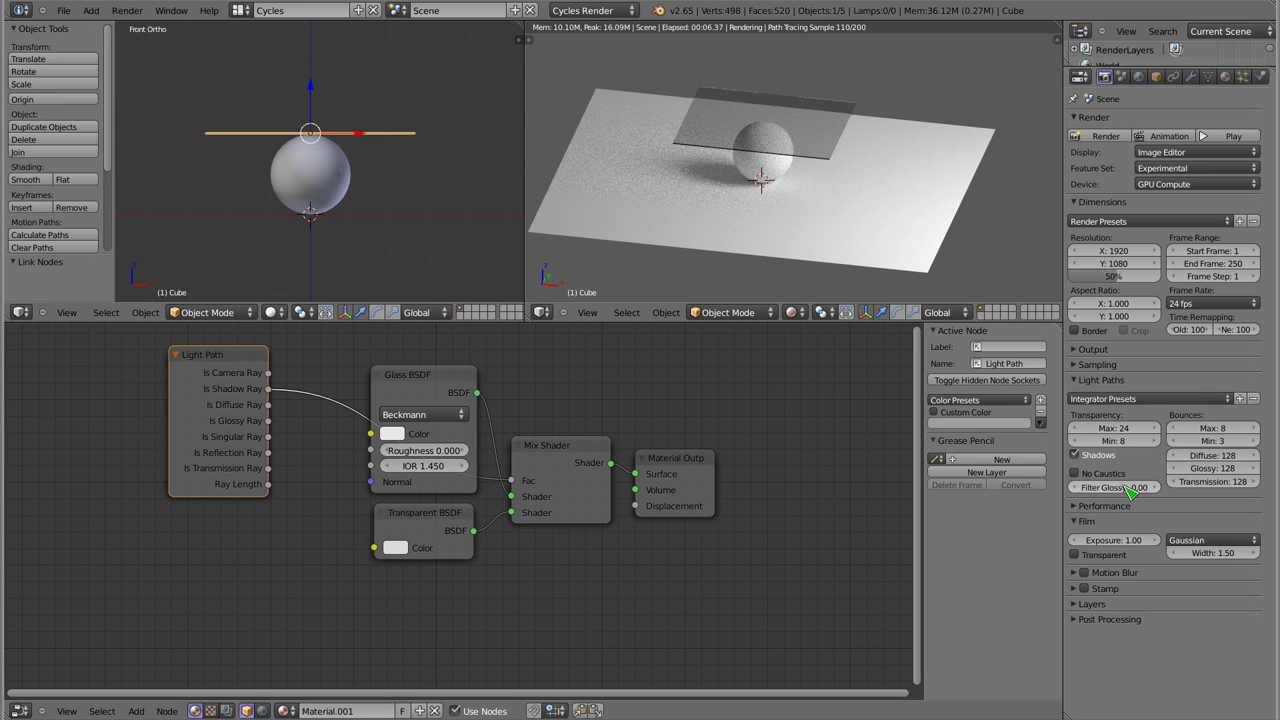
{"action": "left_click", "coordinate": [1077, 474]}
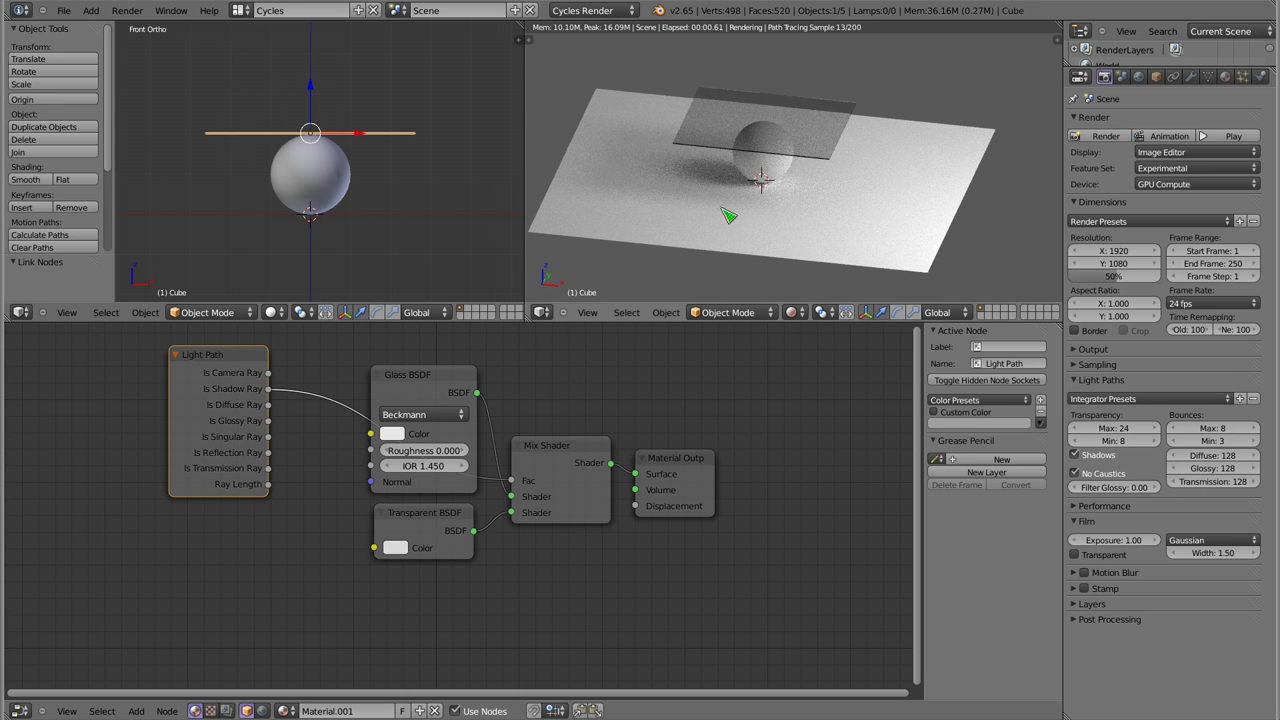
{"action": "mouse_move", "coordinate": [732, 143]}
{"action": "middle_mouse_down"}
{"action": "mouse_move", "coordinate": [749, 149]}
{"action": "mouse_move", "coordinate": [657, 157]}
{"action": "mouse_move", "coordinate": [660, 191]}
{"action": "middle_mouse_up"}
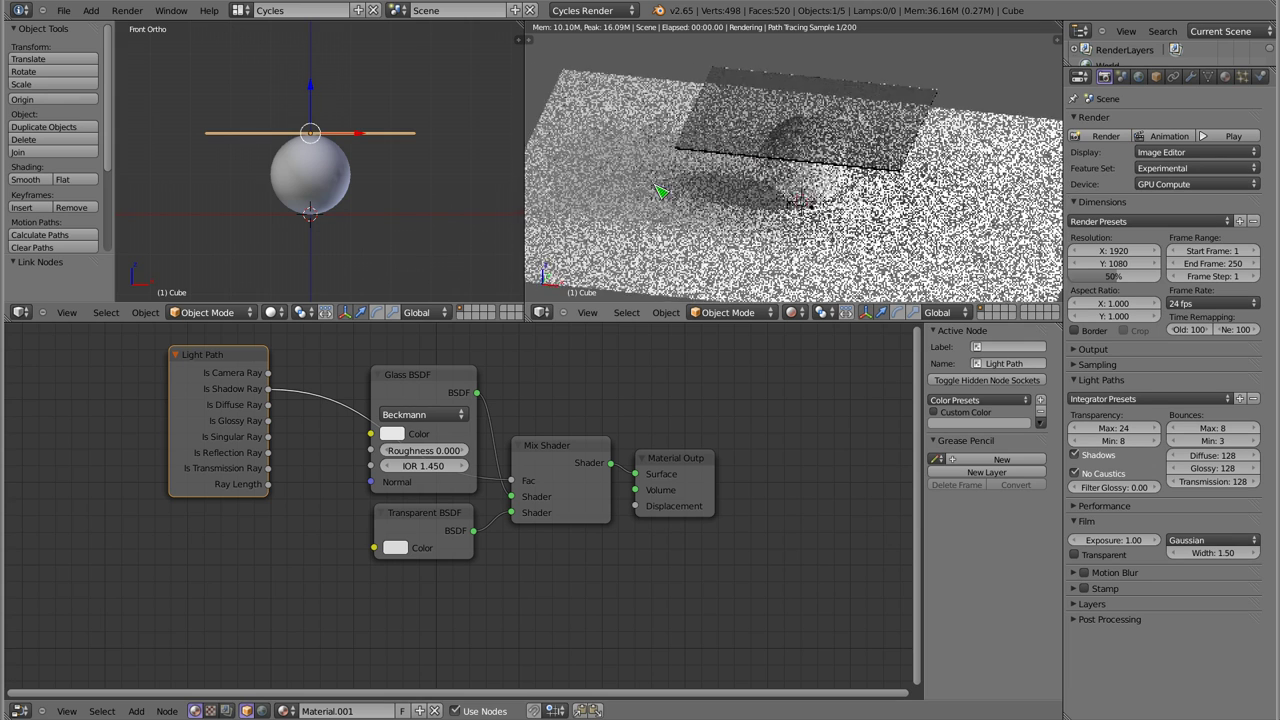
{"action": "scroll", "coordinate": [443, 77], "scroll_direction": "down", "scroll_amount": 2}
{"action": "scroll", "coordinate": [351, 123], "scroll_direction": "down", "scroll_amount": 3}
{"action": "mouse_move", "coordinate": [351, 123]}
{"action": "middle_mouse_down", "text": "shift"}
{"action": "mouse_move", "coordinate": [268, 231]}
{"action": "mouse_move", "coordinate": [328, 170]}
{"action": "middle_mouse_up", "text": "shift"}
Shrink the lamp to about 0.256 scale and raise its Emission strength from 12 to 55
{"action": "right_click", "coordinate": [330, 166]}
{"action": "key", "text": "s"}
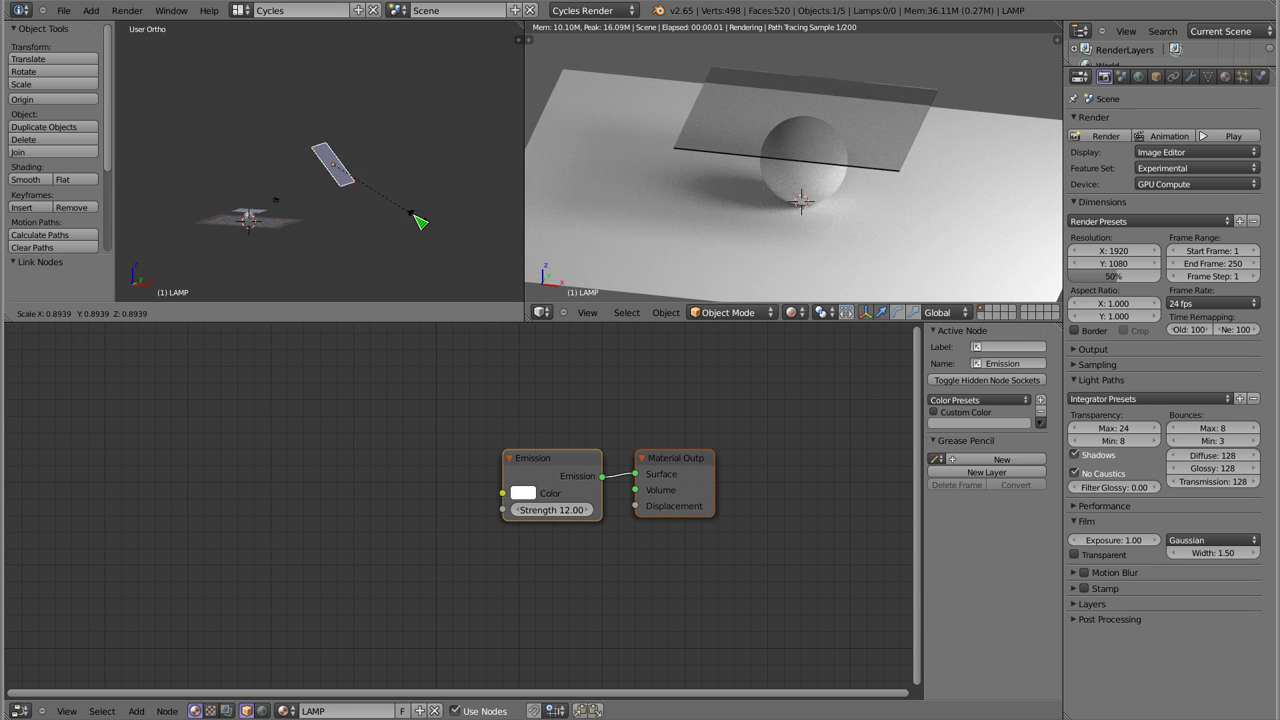
{"action": "left_click", "coordinate": [358, 181]}
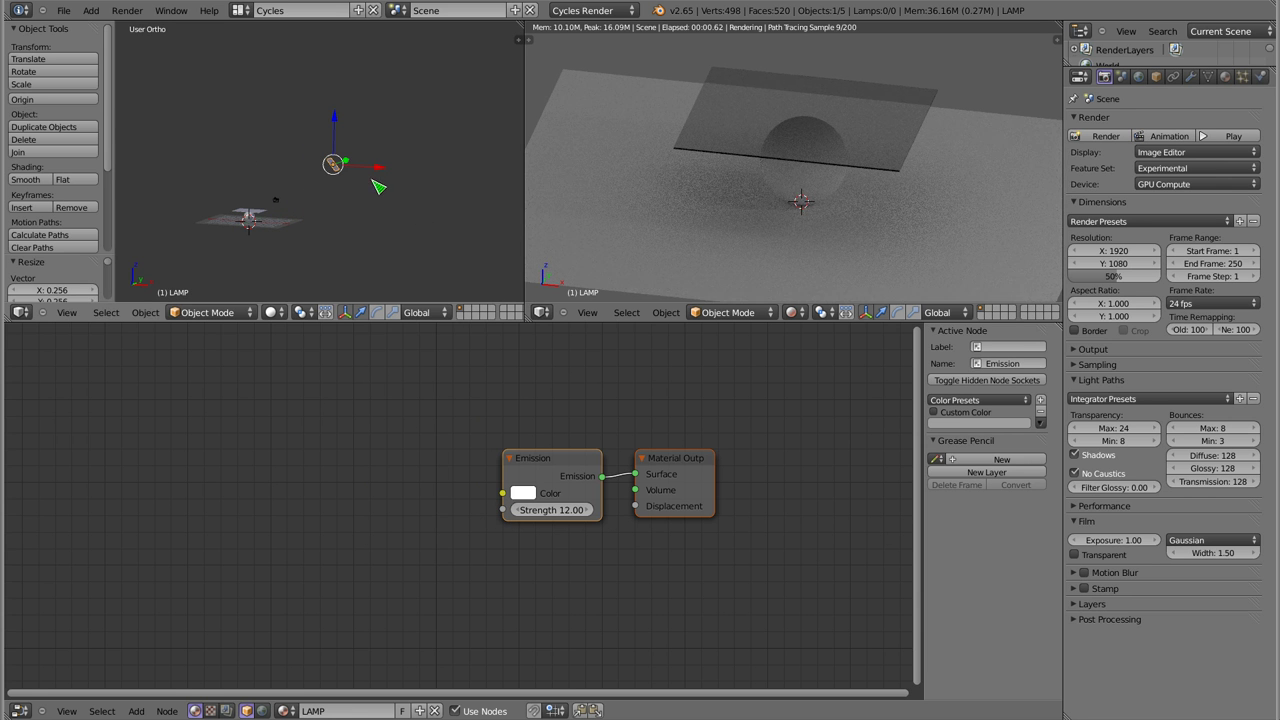
{"action": "left_click", "coordinate": [1225, 76]}
{"action": "left_click", "coordinate": [1196, 240]}
{"action": "type", "text": "55"}
{"action": "key", "text": "Return"}
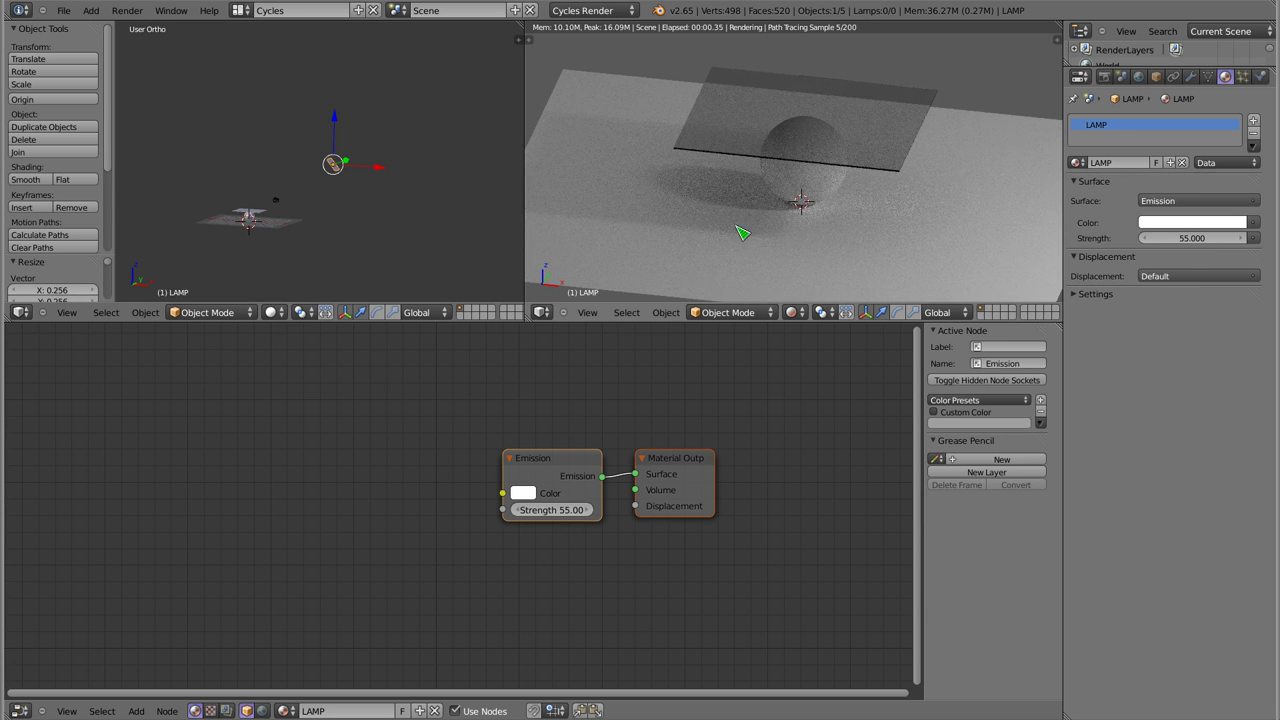
{"action": "scroll", "coordinate": [835, 148], "scroll_direction": "up", "scroll_amount": 1}
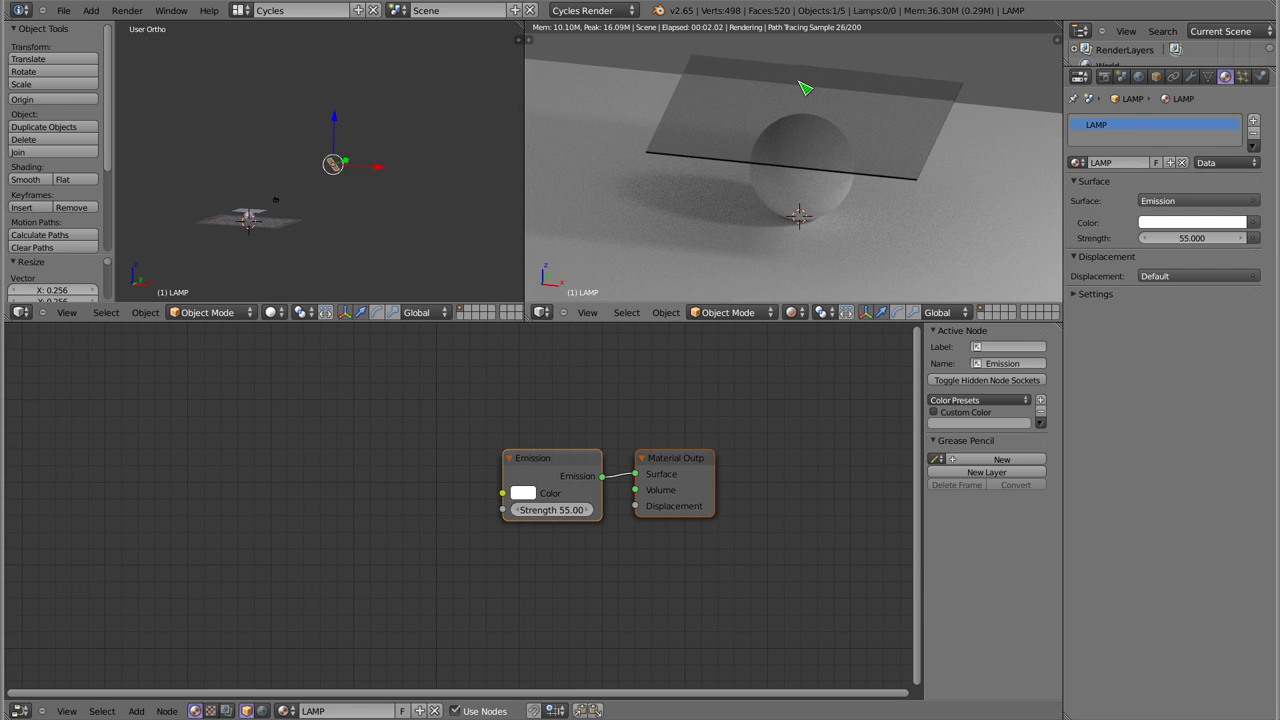
{"action": "right_click", "coordinate": [250, 216]}
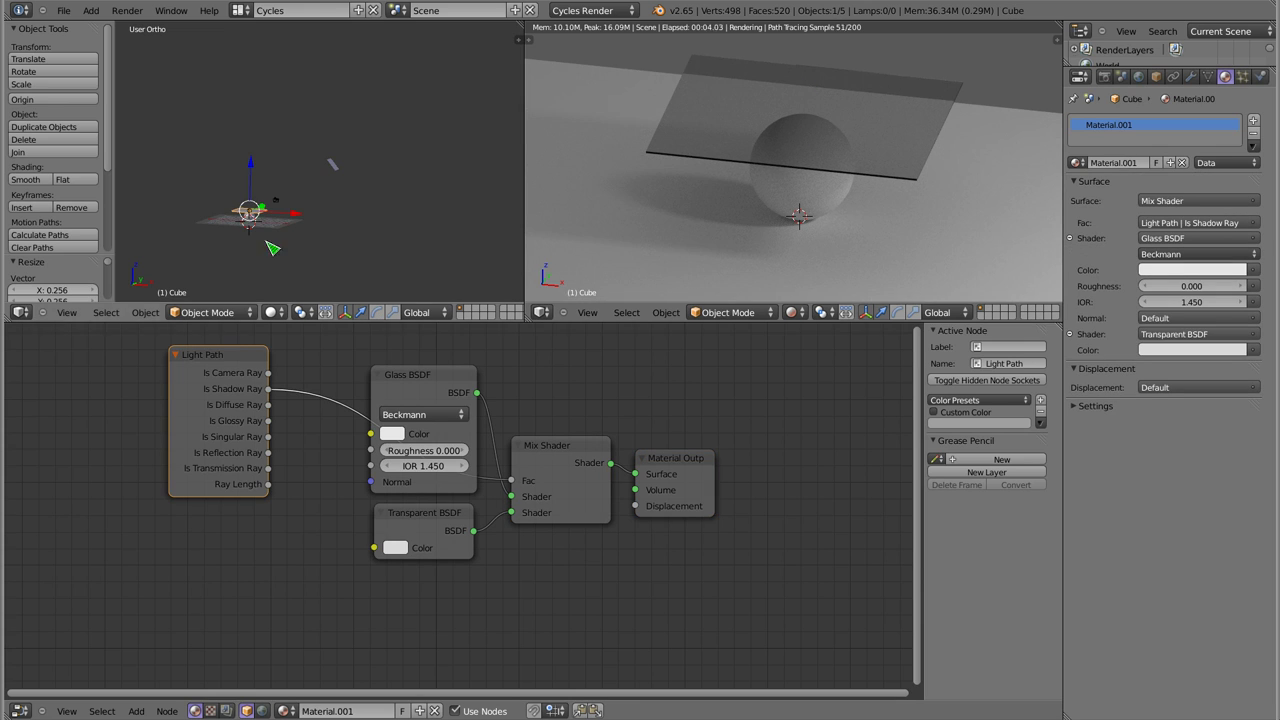
Give the Glass BSDF colour a slight tint by raising its red value
{"action": "mouse_move", "coordinate": [930, 218]}
{"action": "middle_mouse_down"}
{"action": "mouse_move", "coordinate": [968, 233]}
{"action": "mouse_move", "coordinate": [766, 143]}
{"action": "mouse_move", "coordinate": [868, 224]}
{"action": "middle_mouse_up"}
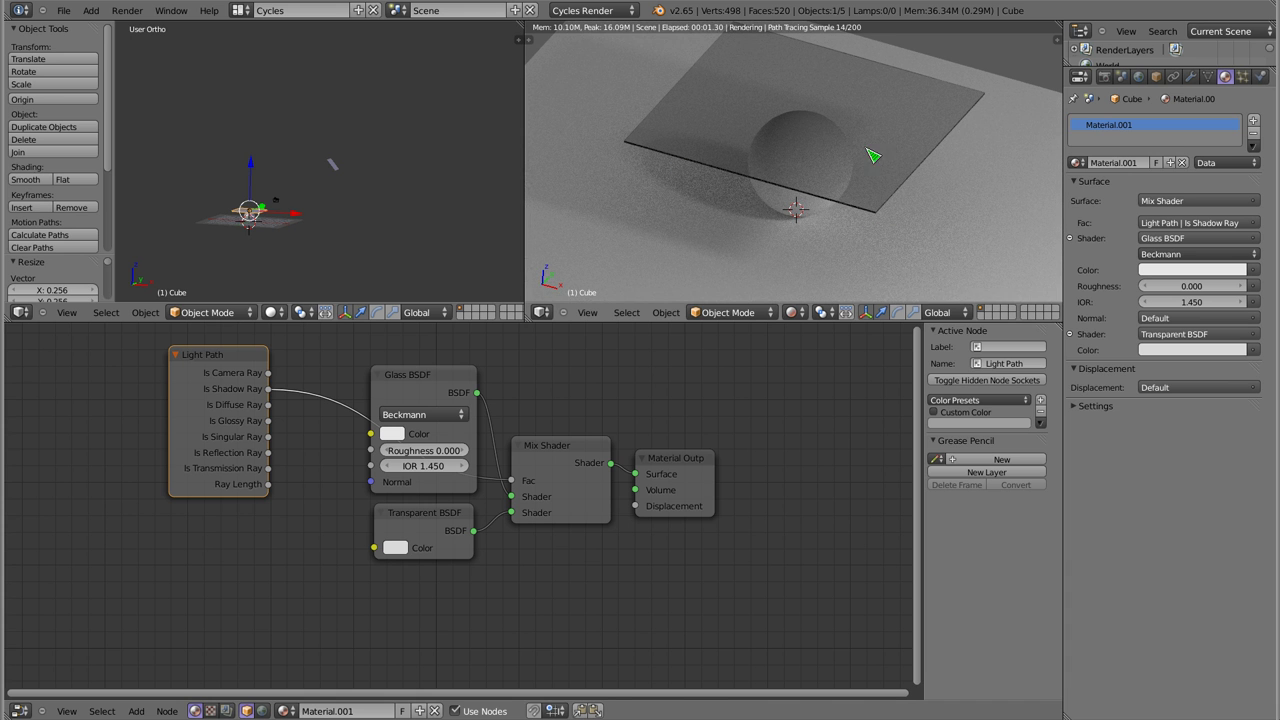
{"action": "left_click", "coordinate": [394, 437]}
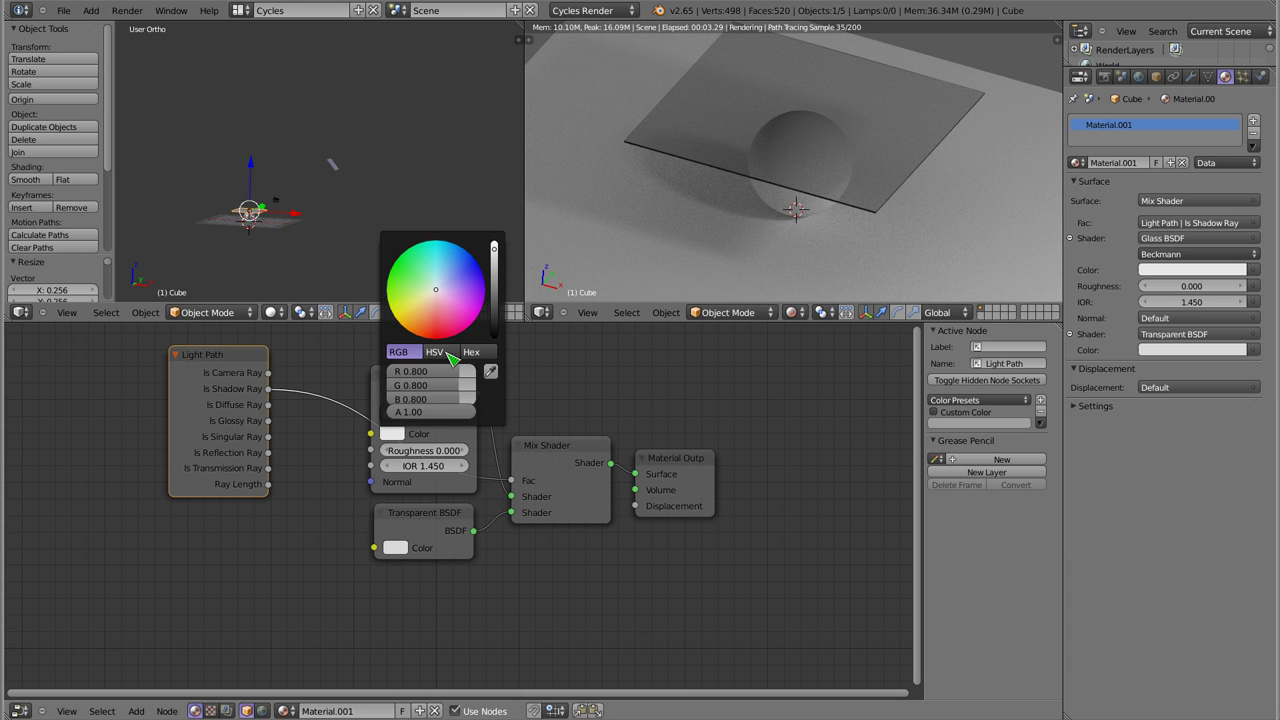
{"action": "left_click_drag", "start_coordinate": [480, 371], "coordinate": [480, 401]}
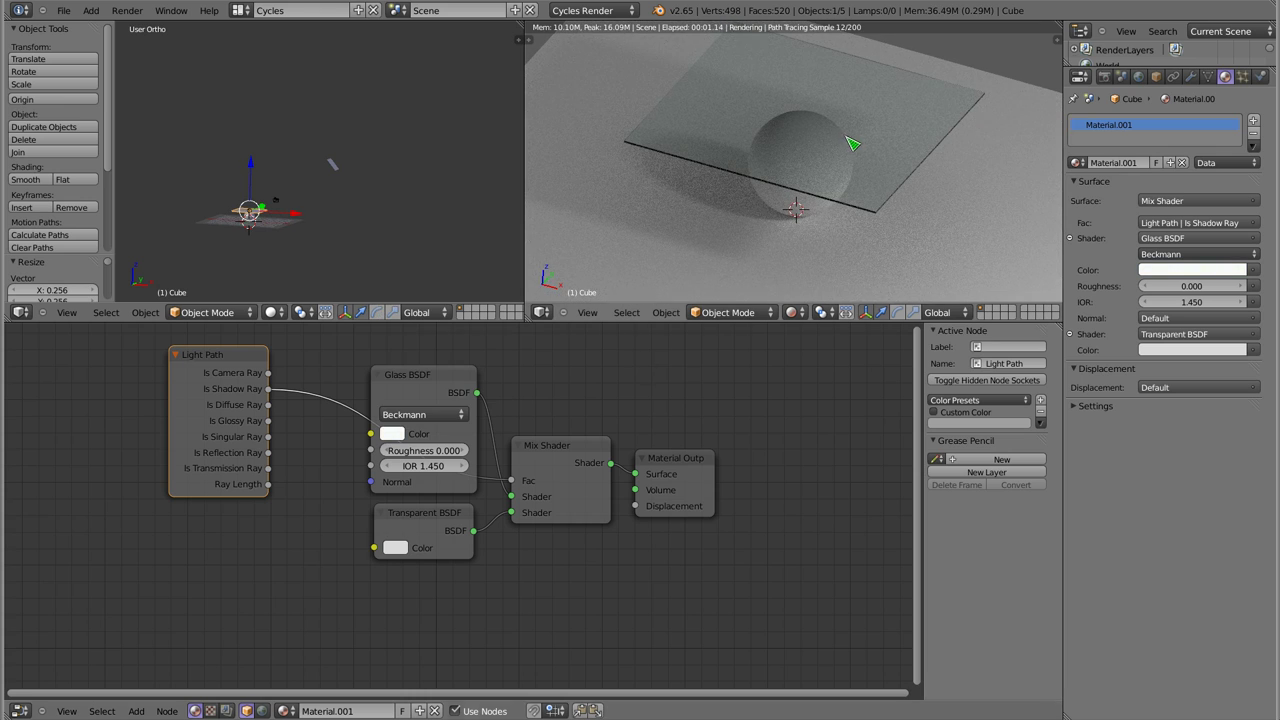
{"action": "middle_click_drag", "start_coordinate": [832, 108], "coordinate": [803, 132]}
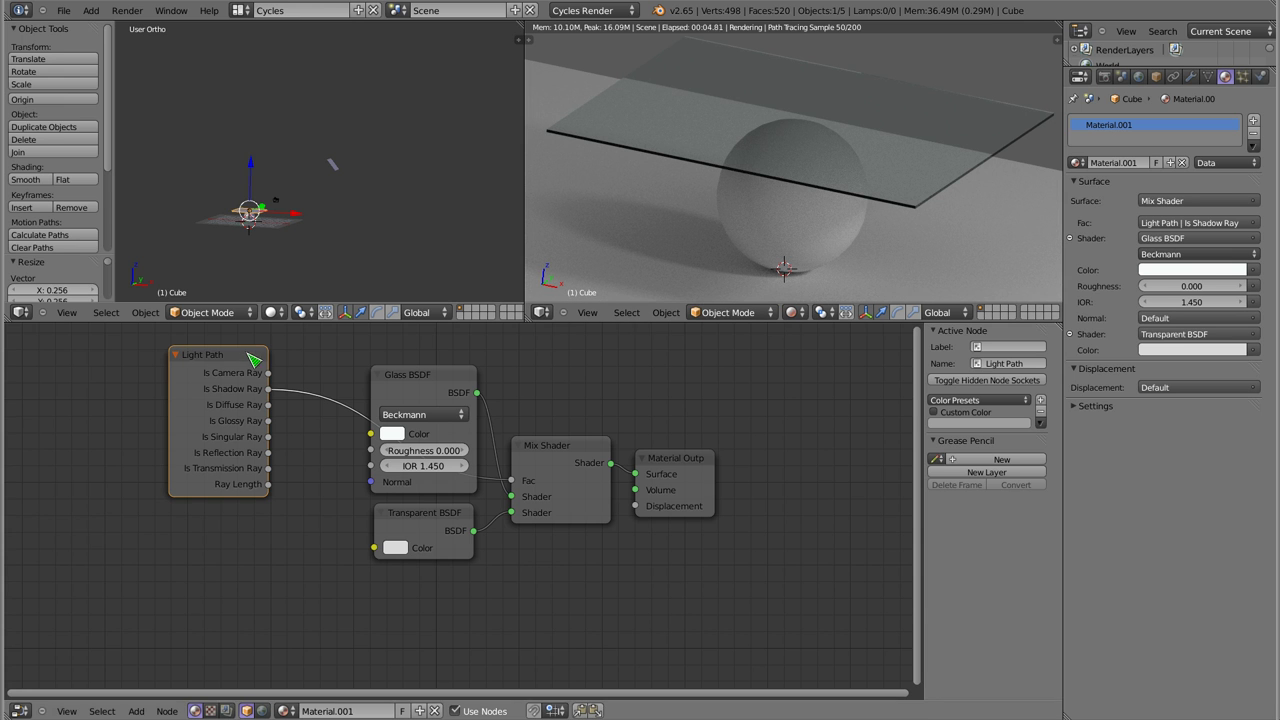
Move the Material Output node right and nudge the Glass and Transparent BSDF nodes into line
{"action": "left_click_drag", "start_coordinate": [648, 452], "coordinate": [752, 444]}
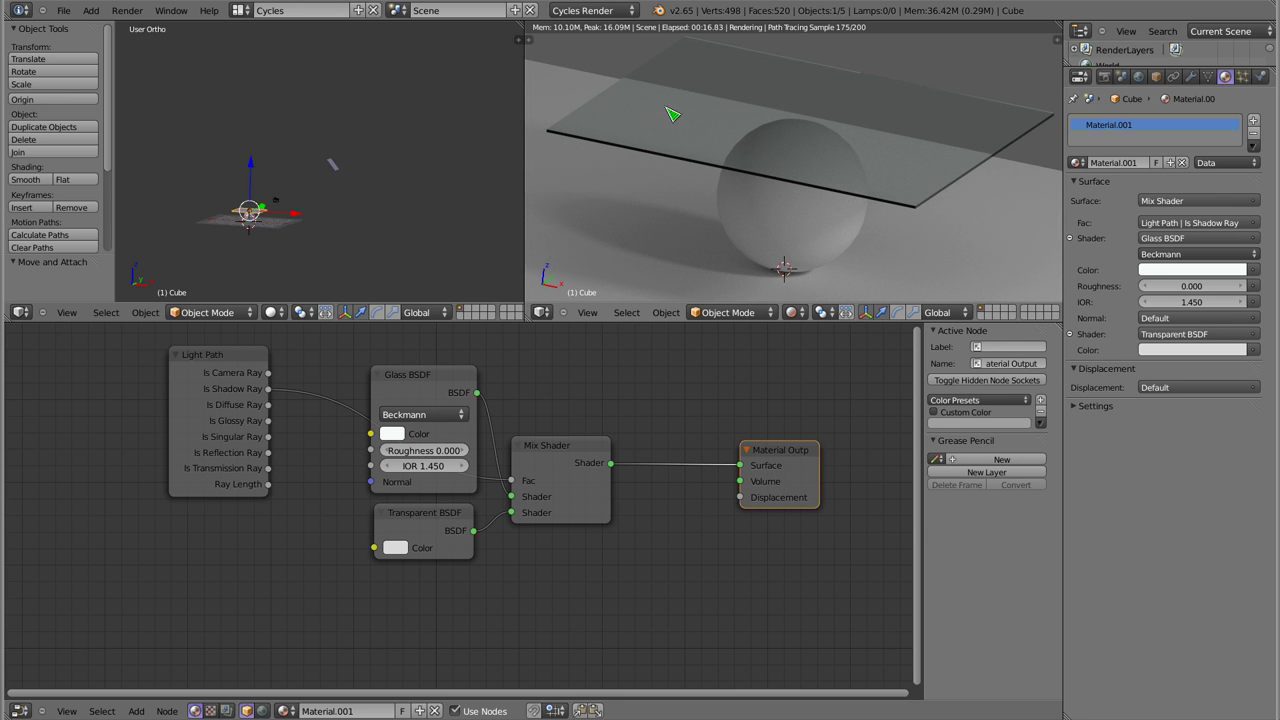
{"action": "scroll", "coordinate": [706, 147], "scroll_direction": "up", "scroll_amount": 1}
{"action": "scroll", "coordinate": [710, 147], "scroll_direction": "up", "scroll_amount": 1}
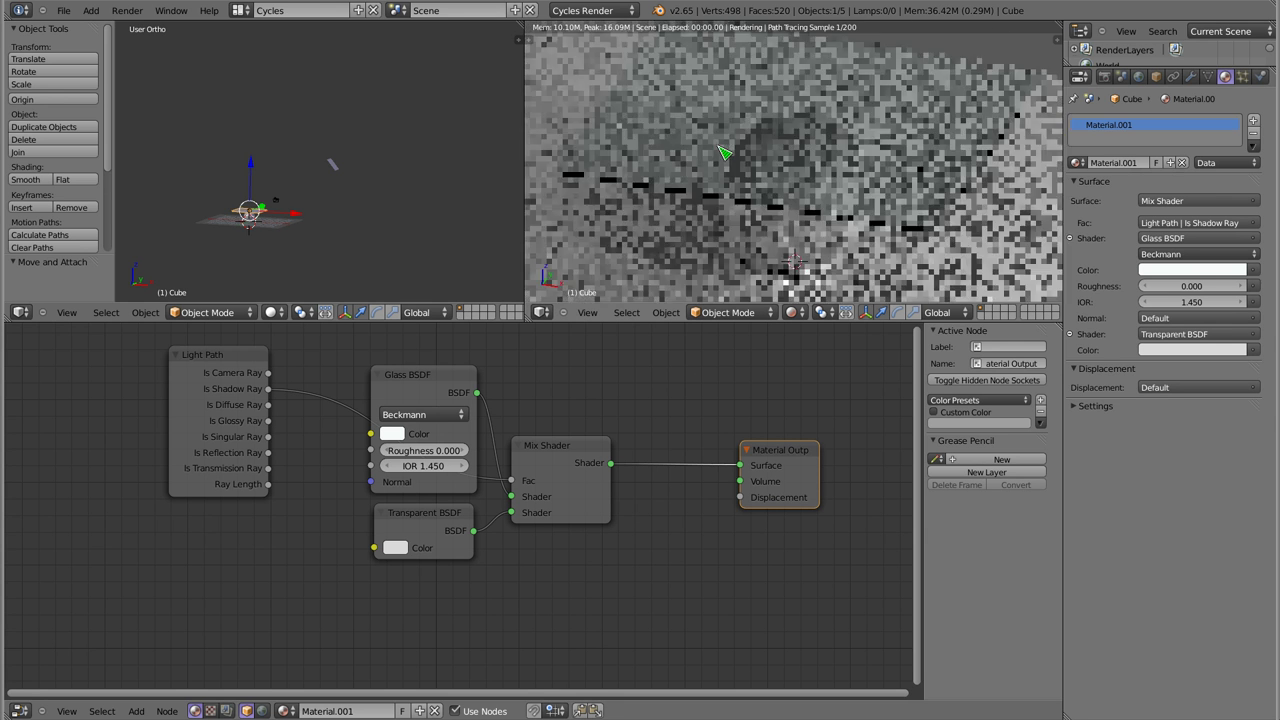
{"action": "scroll", "coordinate": [716, 146], "scroll_direction": "up", "scroll_amount": 1}
{"action": "scroll", "coordinate": [730, 140], "scroll_direction": "down", "scroll_amount": 2}
{"action": "scroll", "coordinate": [751, 130], "scroll_direction": "down", "scroll_amount": 1}
{"action": "scroll", "coordinate": [800, 160], "scroll_direction": "down", "scroll_amount": 1}
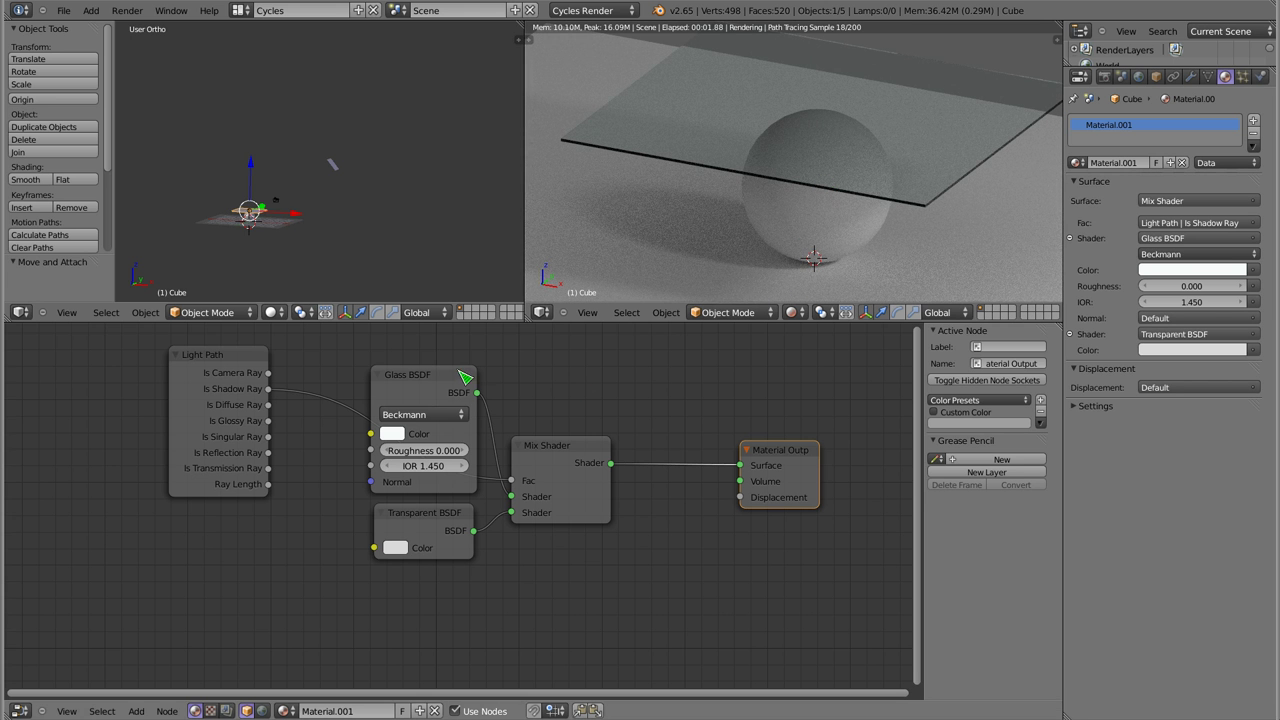
{"action": "left_click_drag", "start_coordinate": [436, 374], "coordinate": [444, 359]}
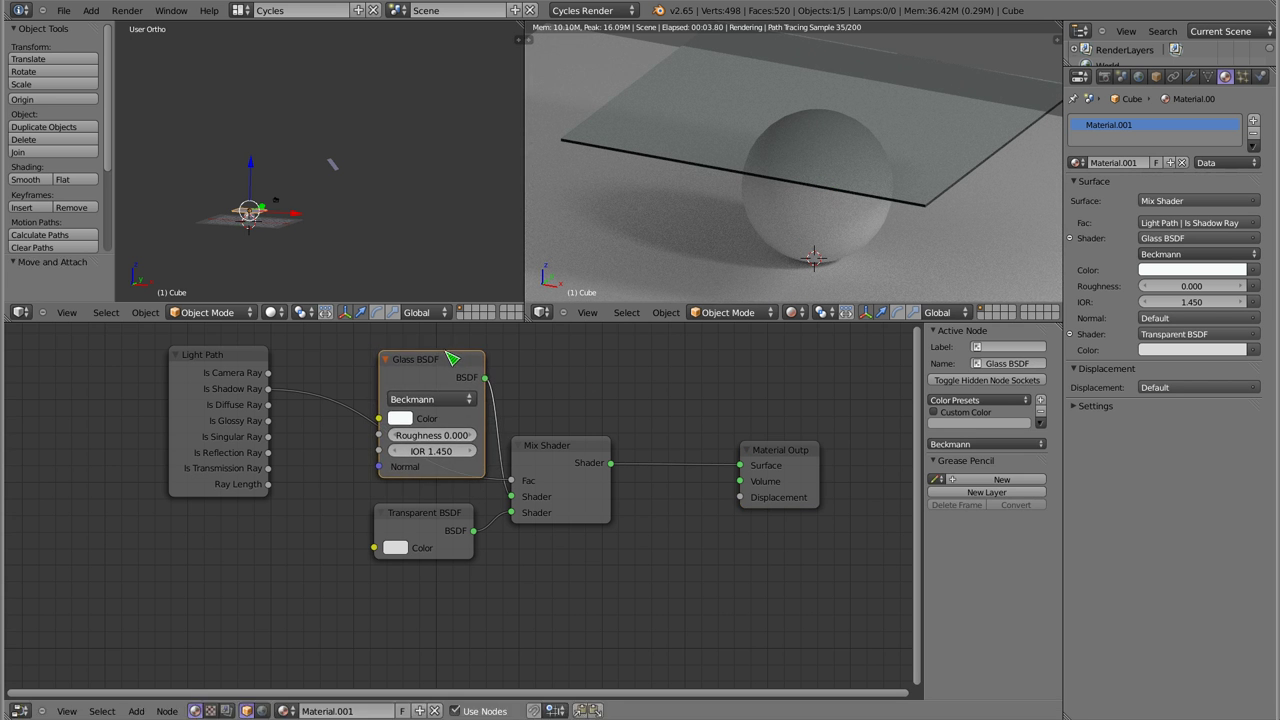
{"action": "left_click_drag", "start_coordinate": [433, 505], "coordinate": [442, 490]}
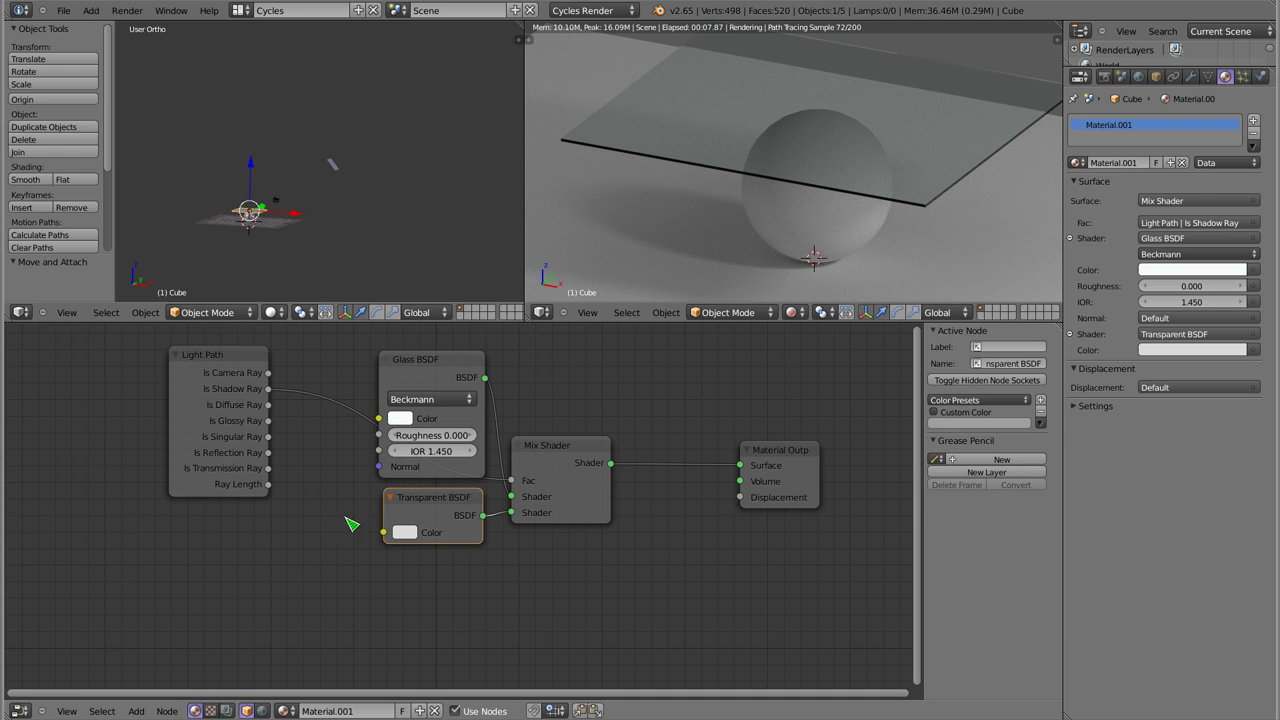
{"action": "key", "text": "shift+a"}
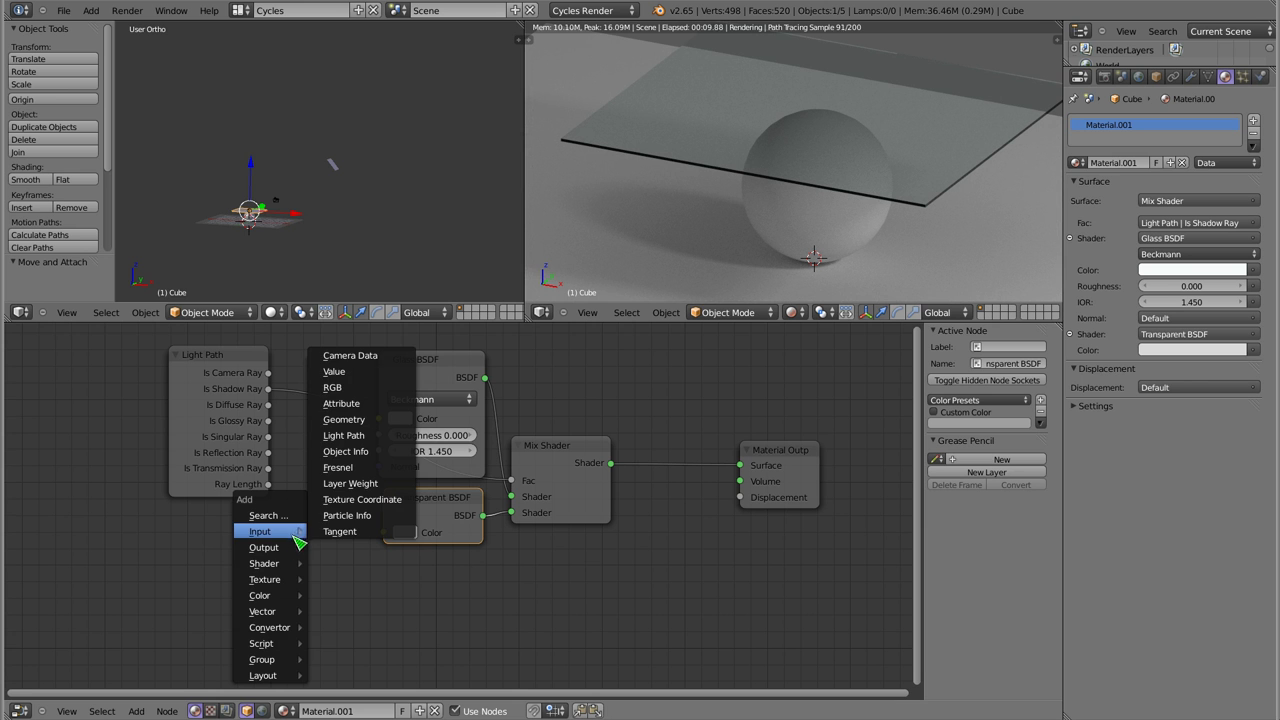
{"action": "mouse_move", "coordinate": [266, 580]}
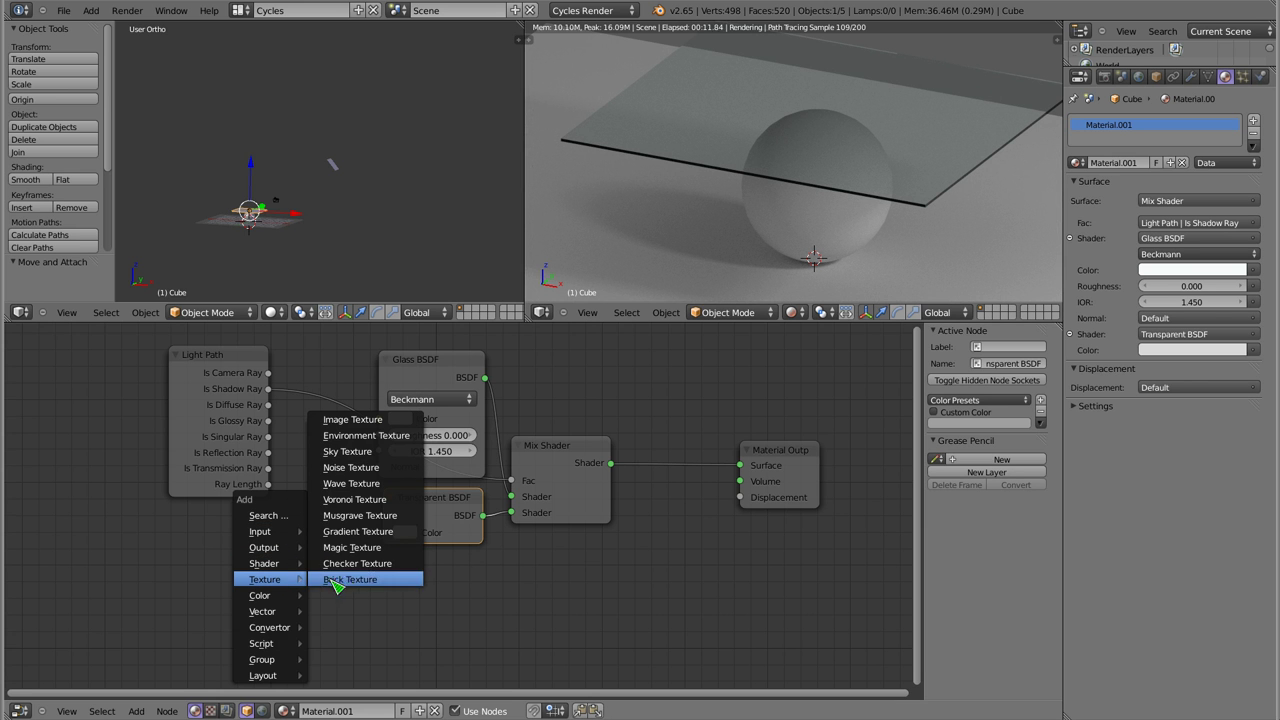
Add a Voronoi Texture set to Cells and link its Fac to the Material Output Displacement
{"action": "left_click", "coordinate": [366, 505]}
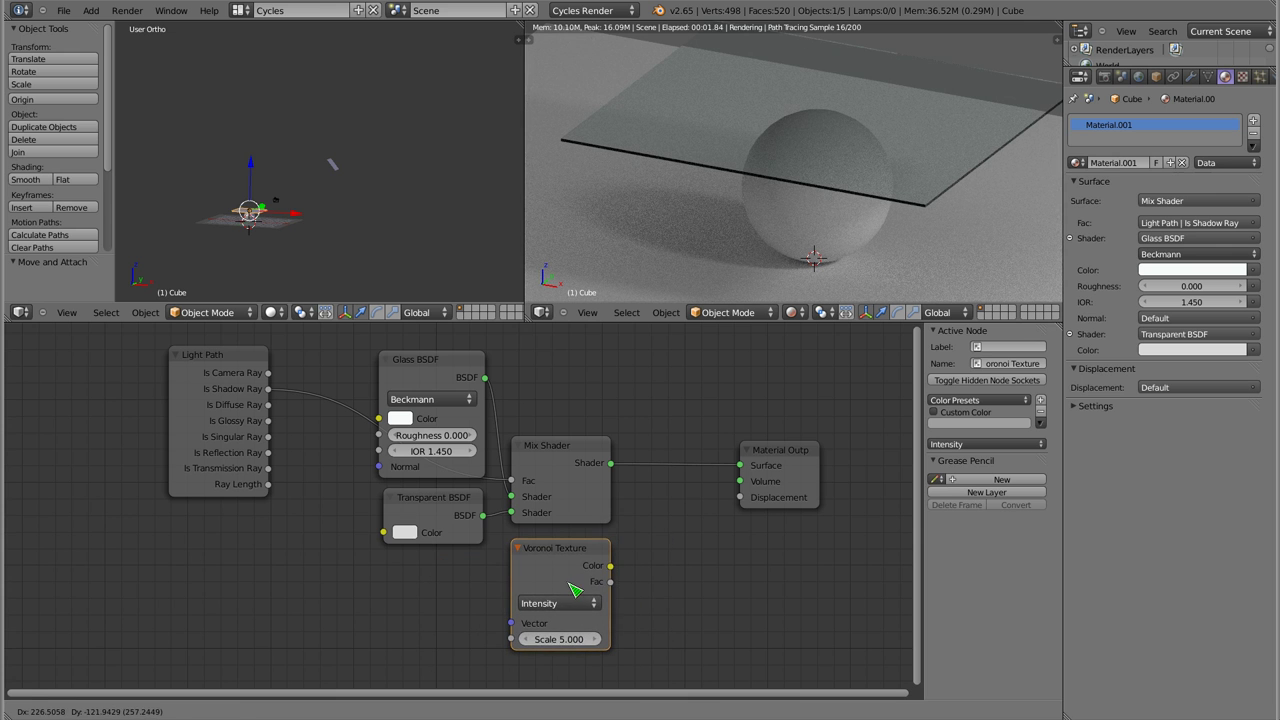
{"action": "left_click", "coordinate": [571, 586]}
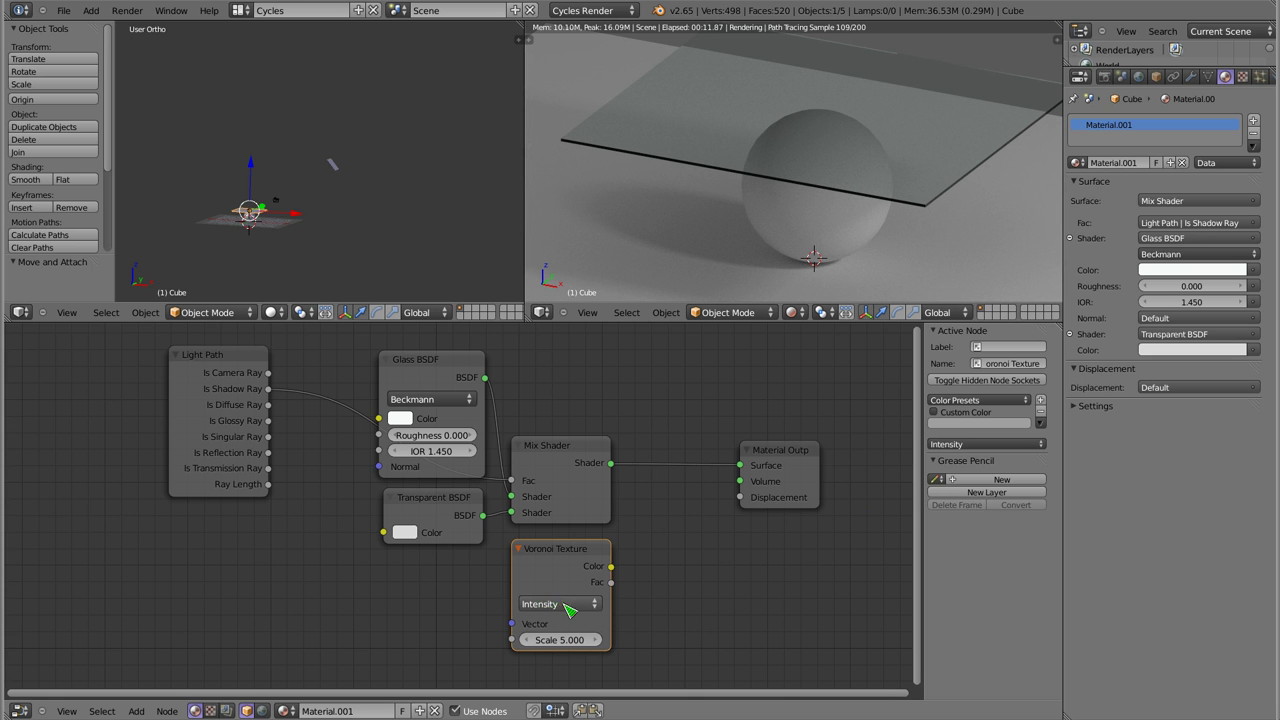
{"action": "left_click", "coordinate": [565, 606]}
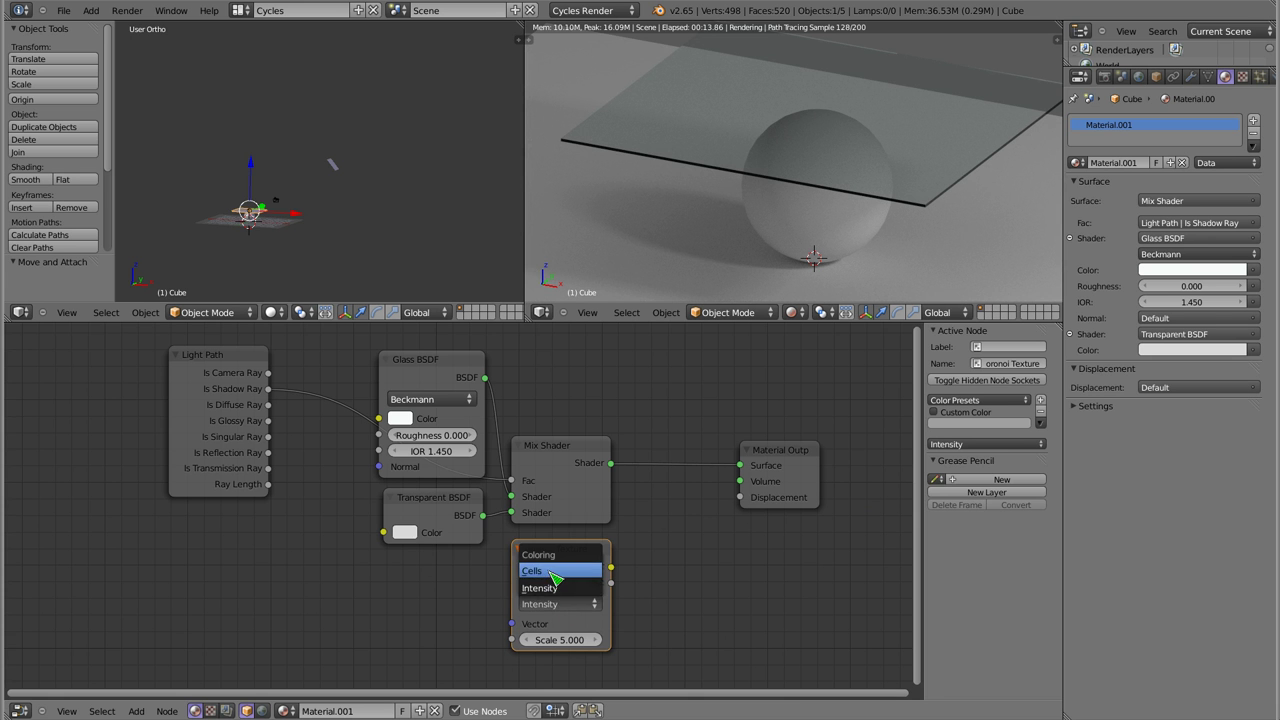
{"action": "left_click", "coordinate": [545, 582]}
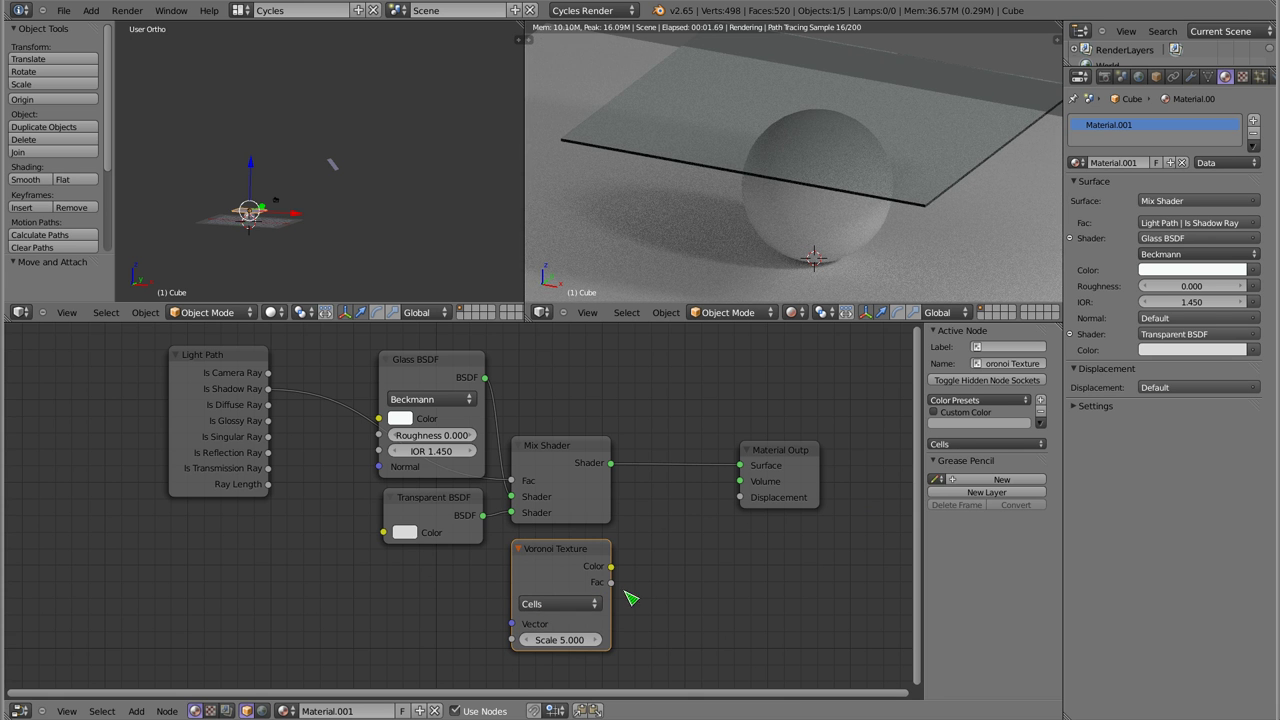
{"action": "left_click_drag", "start_coordinate": [617, 586], "coordinate": [740, 498]}
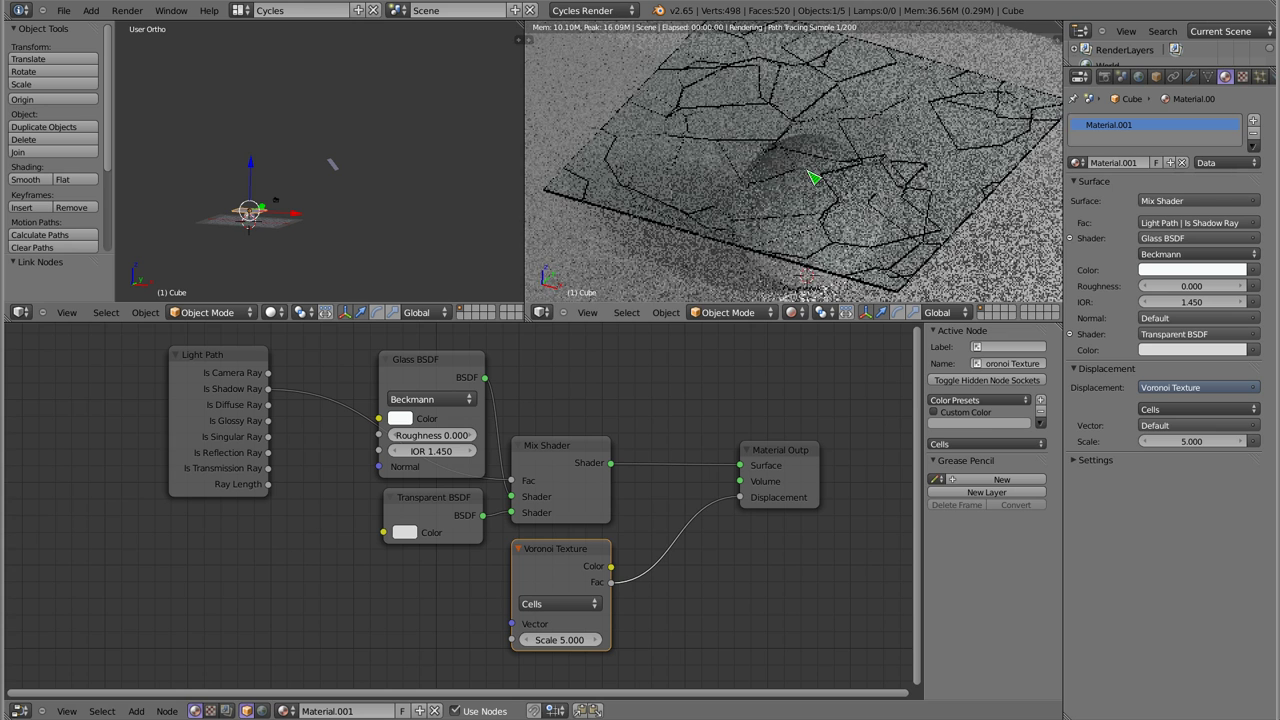
{"action": "scroll", "coordinate": [720, 207], "scroll_direction": "down", "scroll_amount": 1}
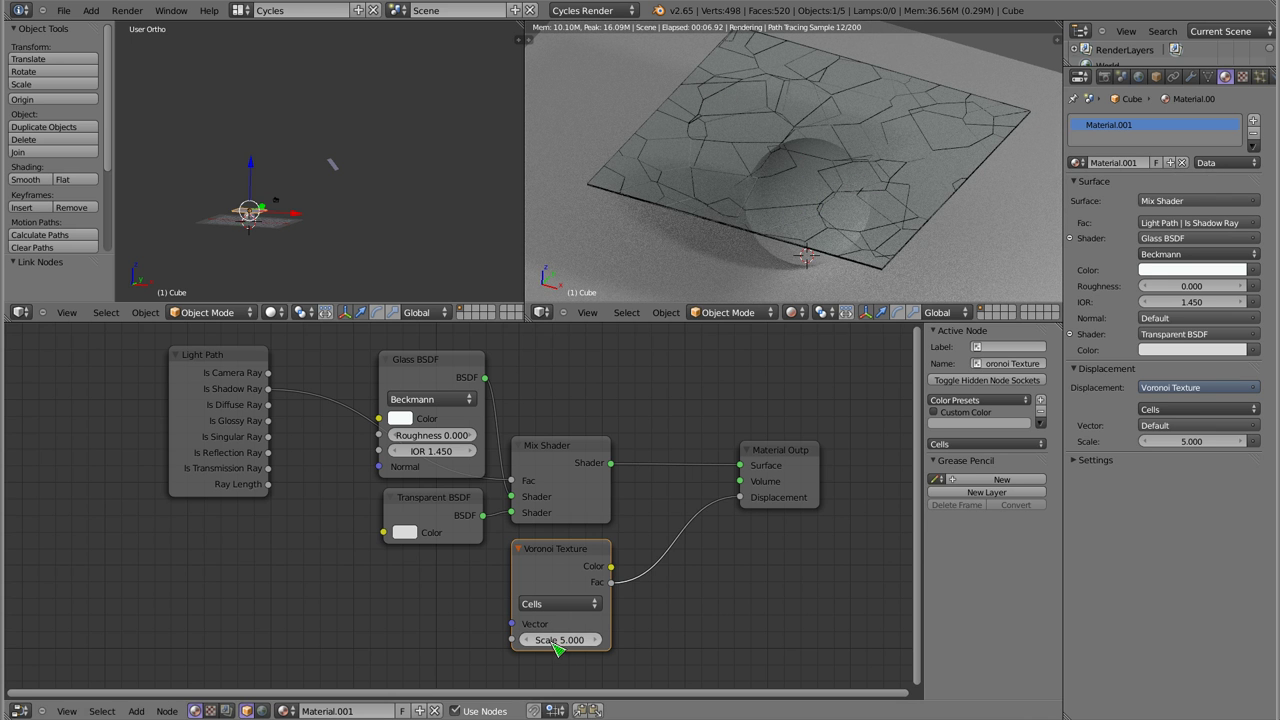
Try a Voronoi Scale of 15, then settle on 1 for a few large crack cells
{"action": "middle_click_drag", "start_coordinate": [567, 640], "coordinate": [545, 587]}
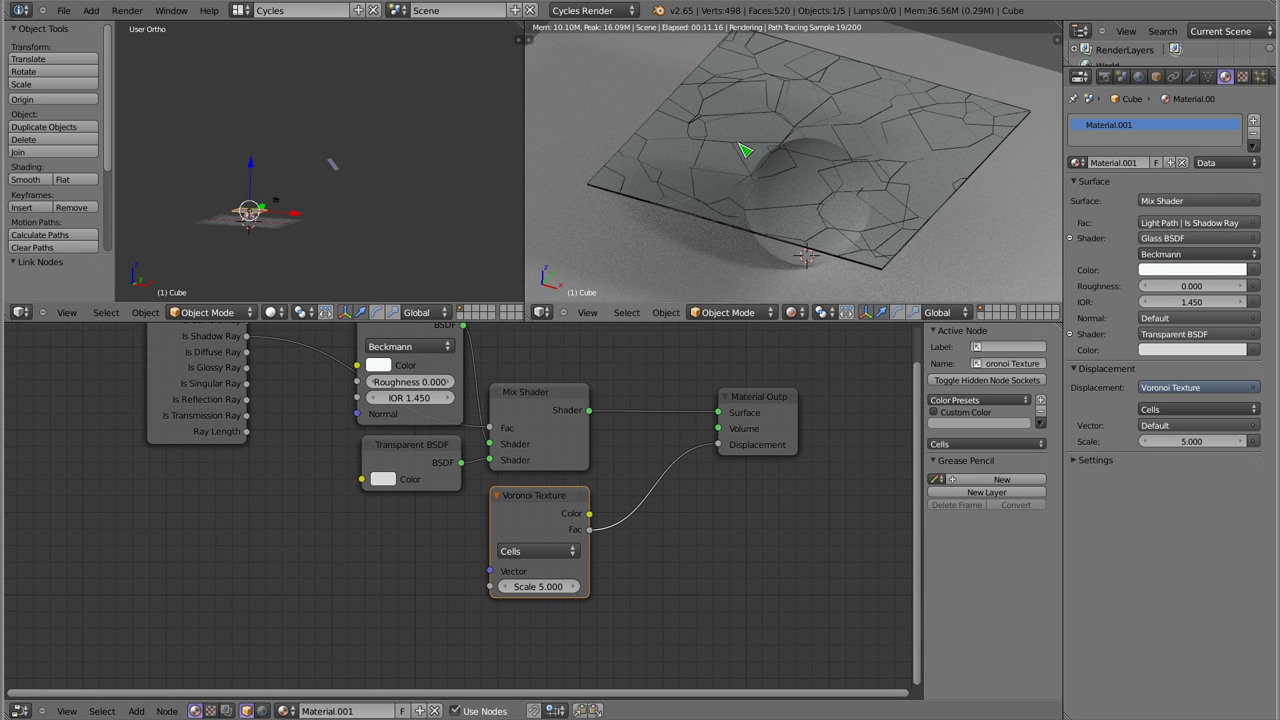
{"action": "left_click", "coordinate": [544, 588]}
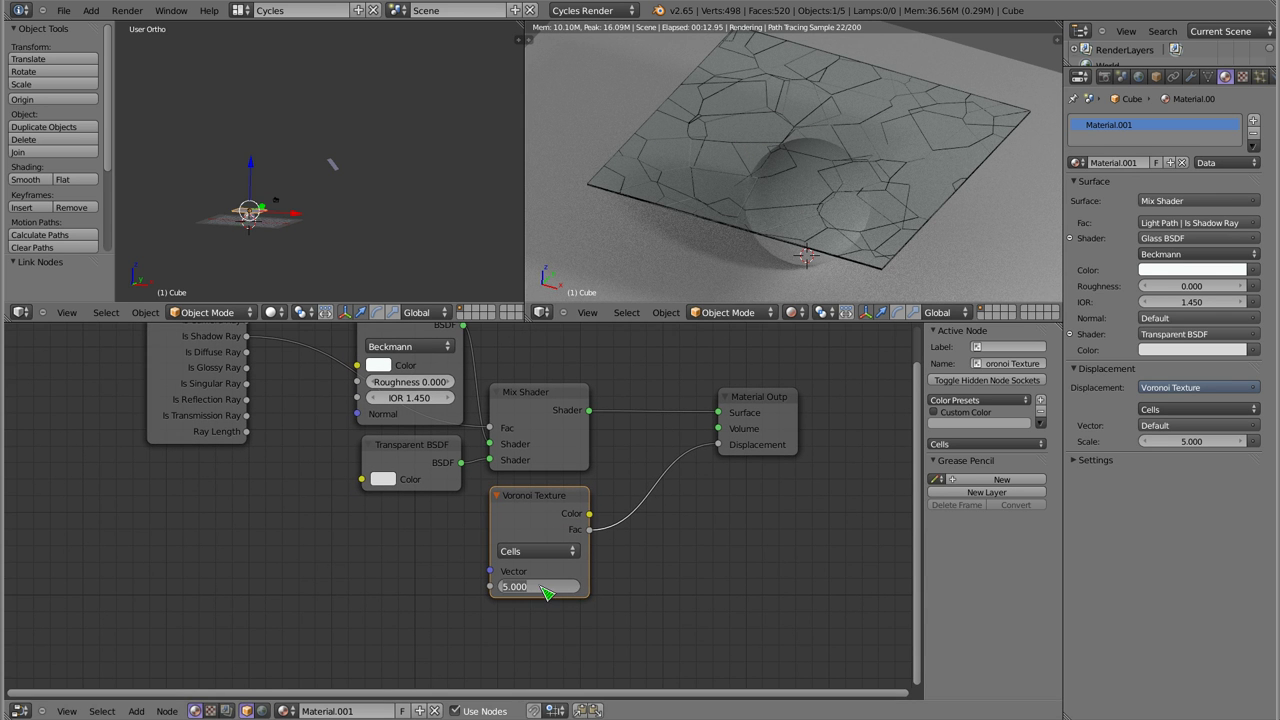
{"action": "type", "text": "15"}
{"action": "key", "text": "Return"}
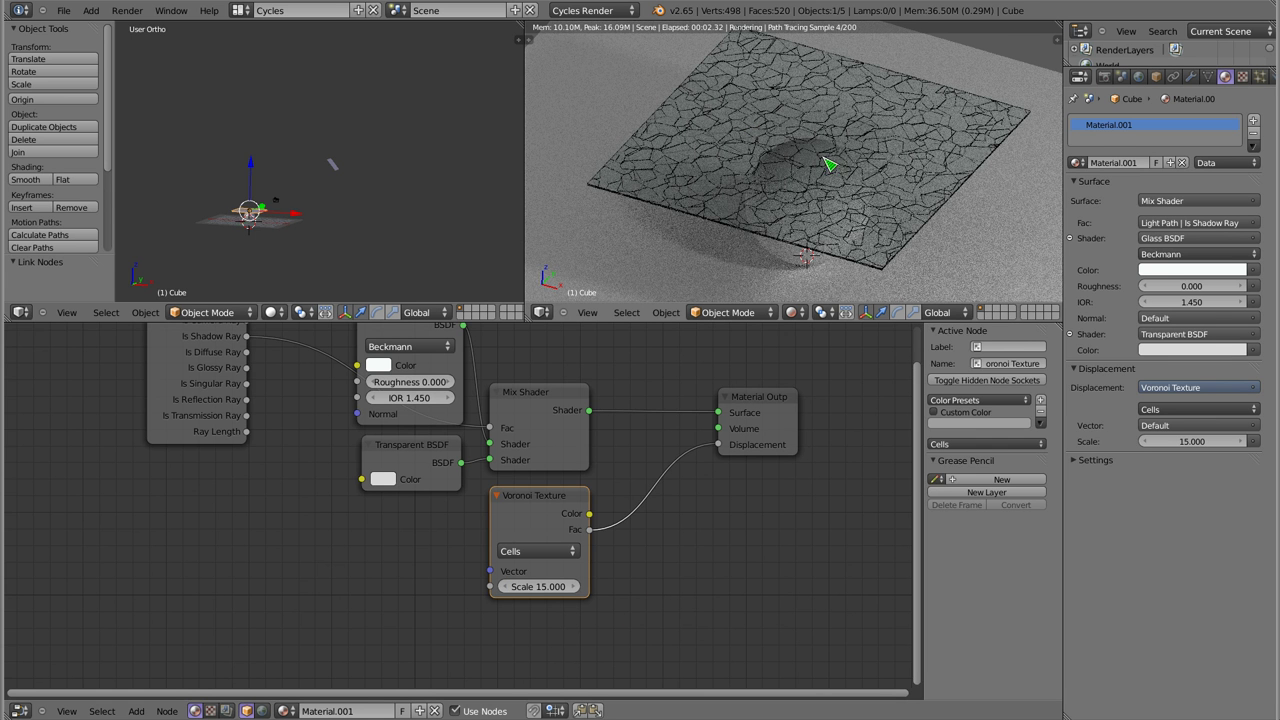
{"action": "left_click", "coordinate": [543, 587]}
{"action": "type", "text": "1"}
{"action": "key", "text": "Return"}
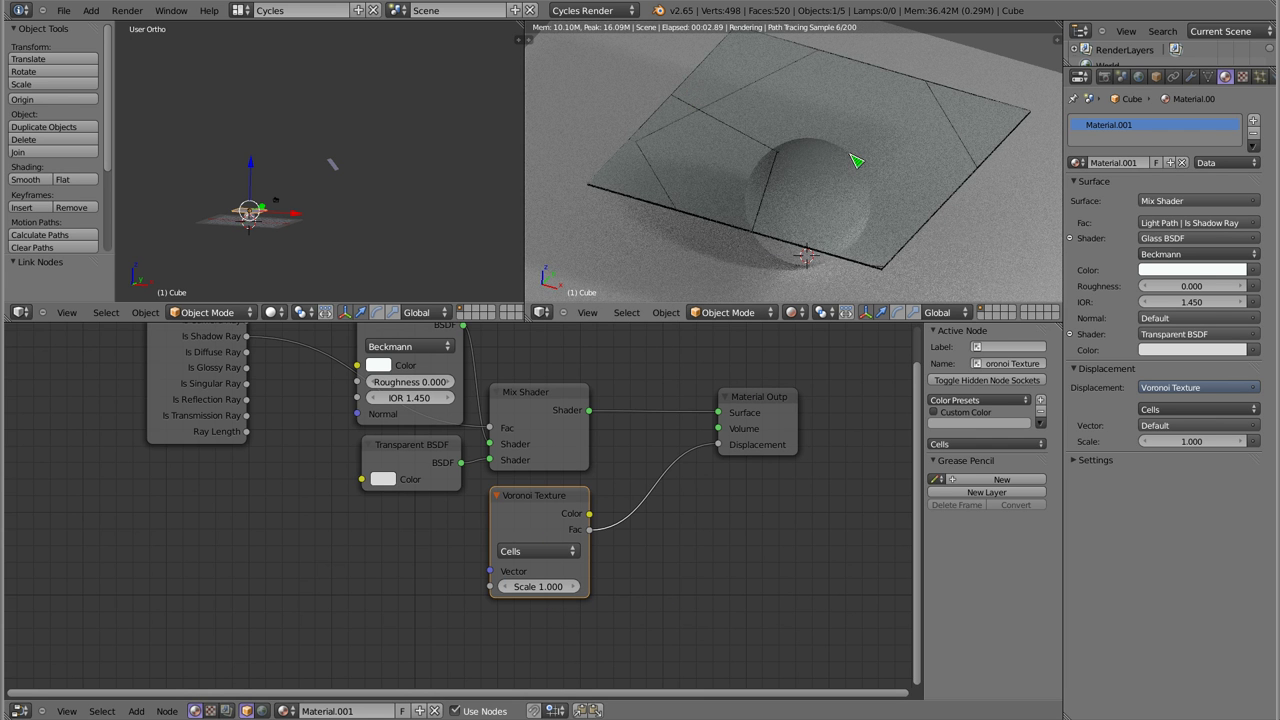
{"action": "scroll", "coordinate": [350, 156], "scroll_direction": "up", "scroll_amount": 3}
{"action": "scroll", "coordinate": [348, 190], "scroll_direction": "up", "scroll_amount": 3}
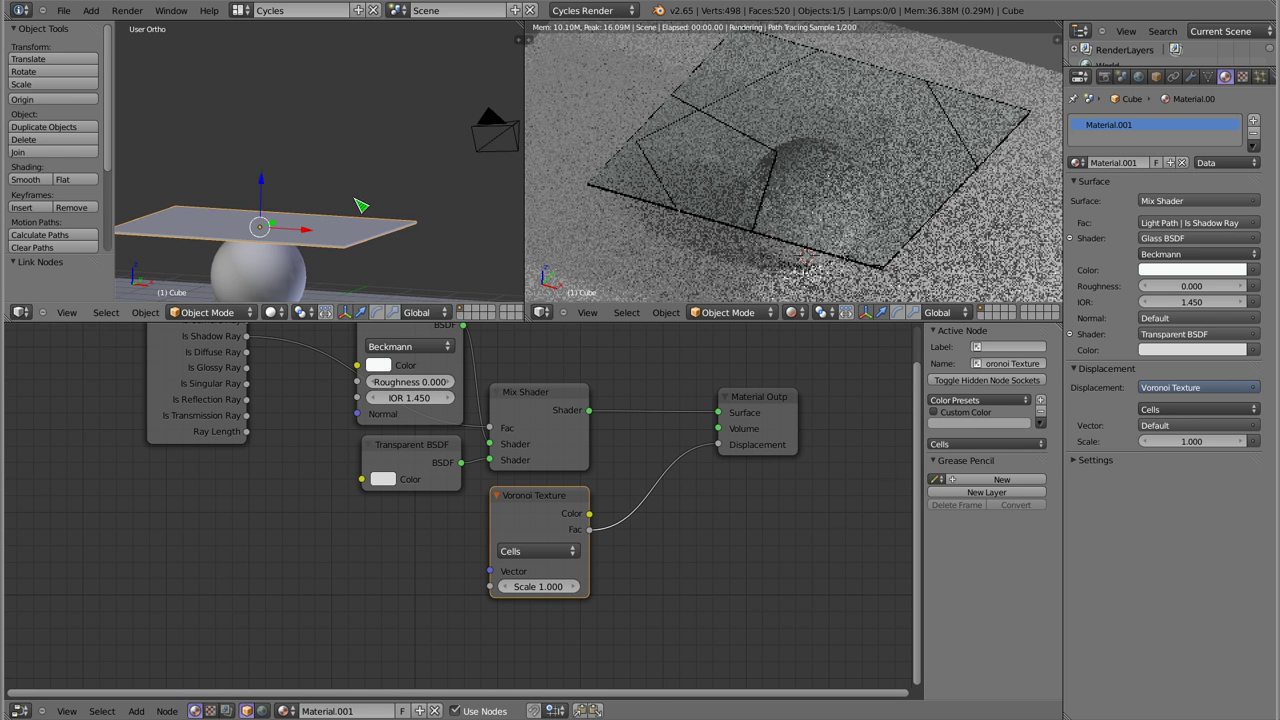
Scale the glass pane up along Z, then do a Z-constrained move that leaves it in place
{"action": "key", "text": "s"}
{"action": "key", "text": "z"}
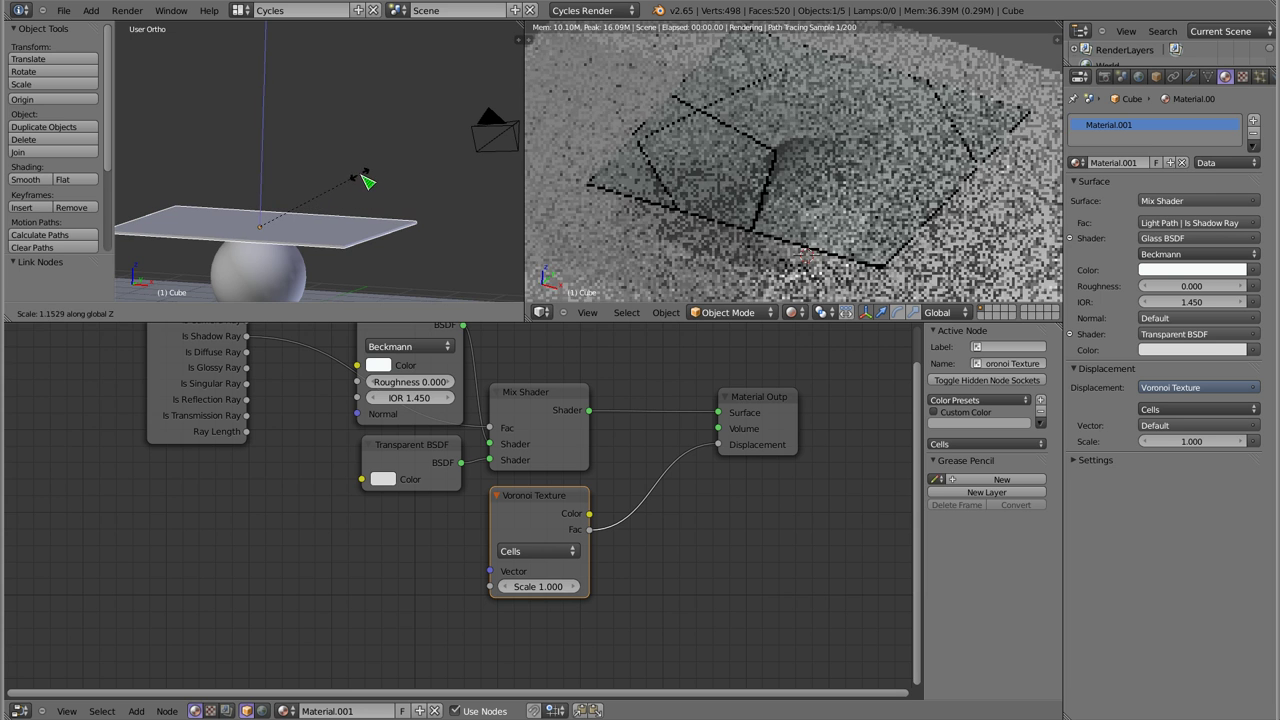
{"action": "left_click", "coordinate": [392, 125]}
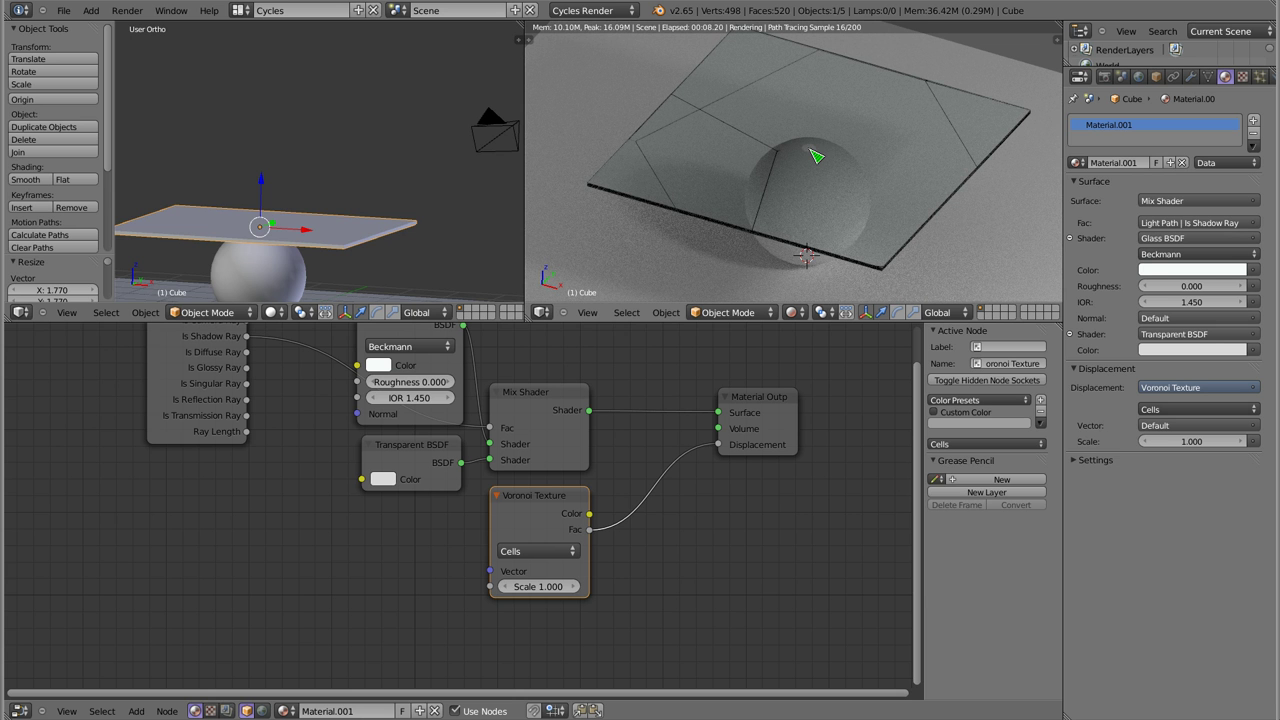
{"action": "key", "text": "g"}
{"action": "key", "text": "z"}
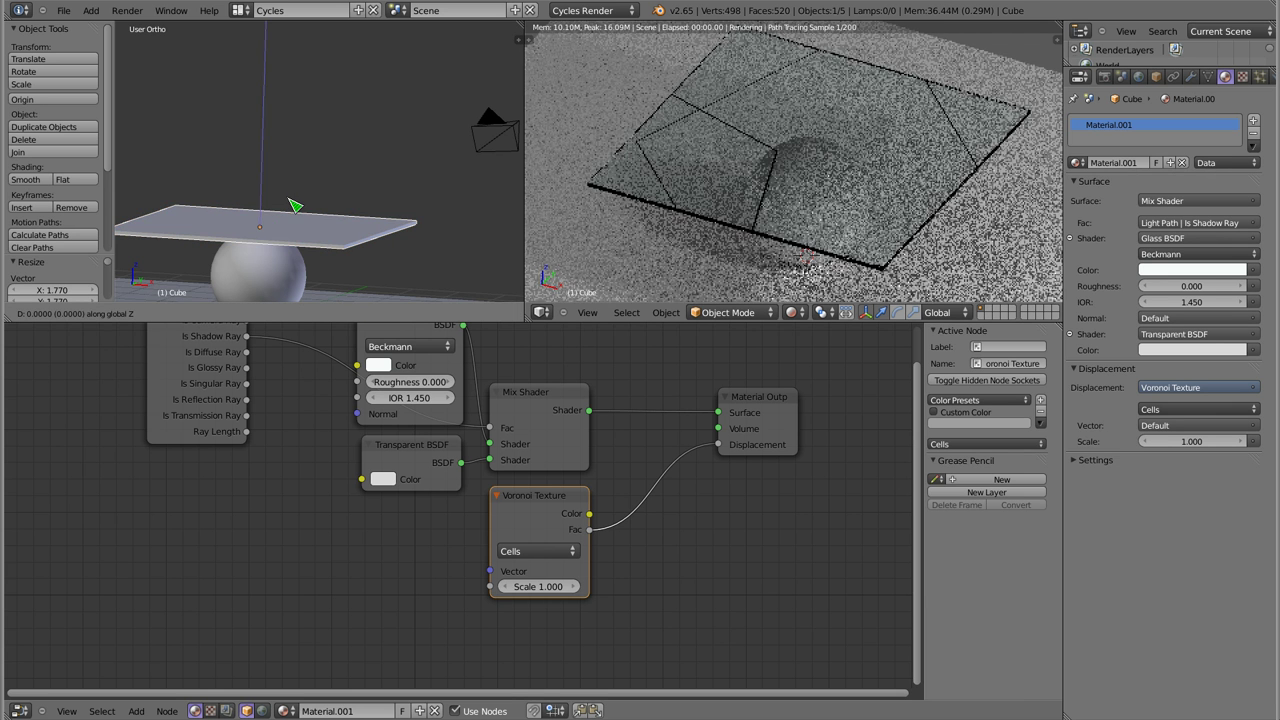
{"action": "left_click", "coordinate": [295, 205]}
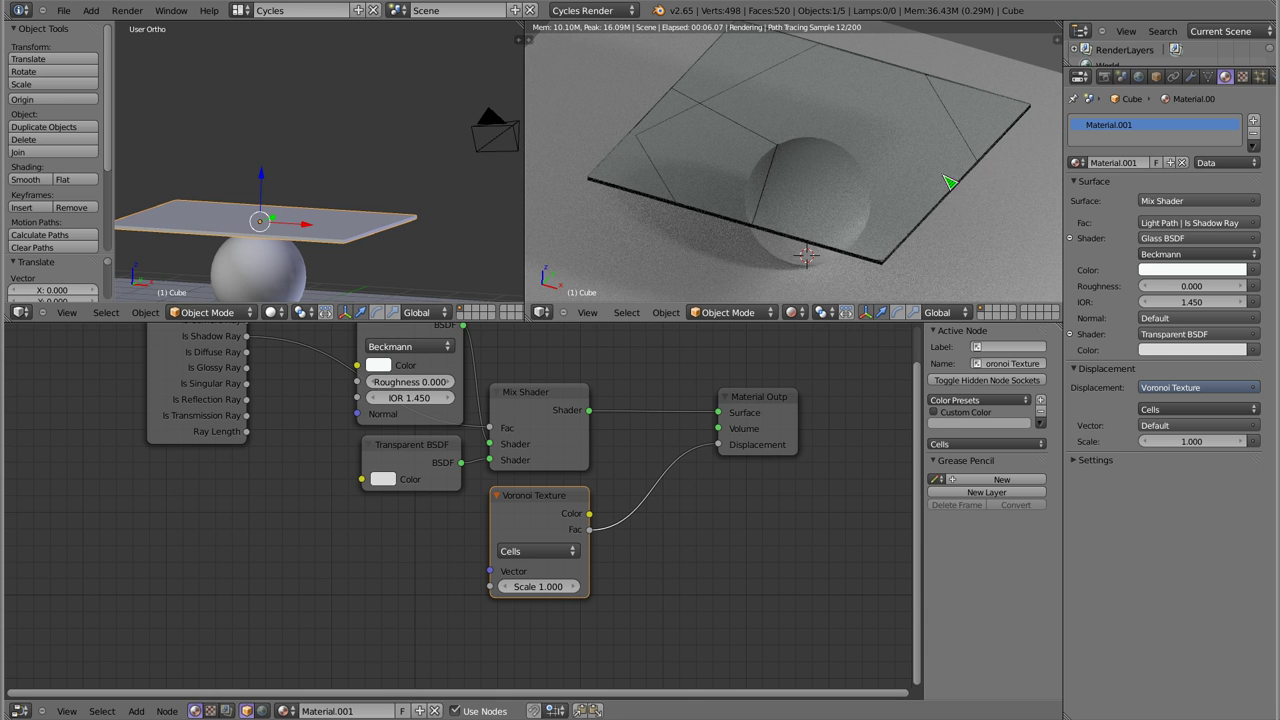
Set the Voronoi Texture Scale back to 5
{"action": "left_click", "coordinate": [540, 587]}
{"action": "type", "text": "5"}
{"action": "key", "text": "Return"}
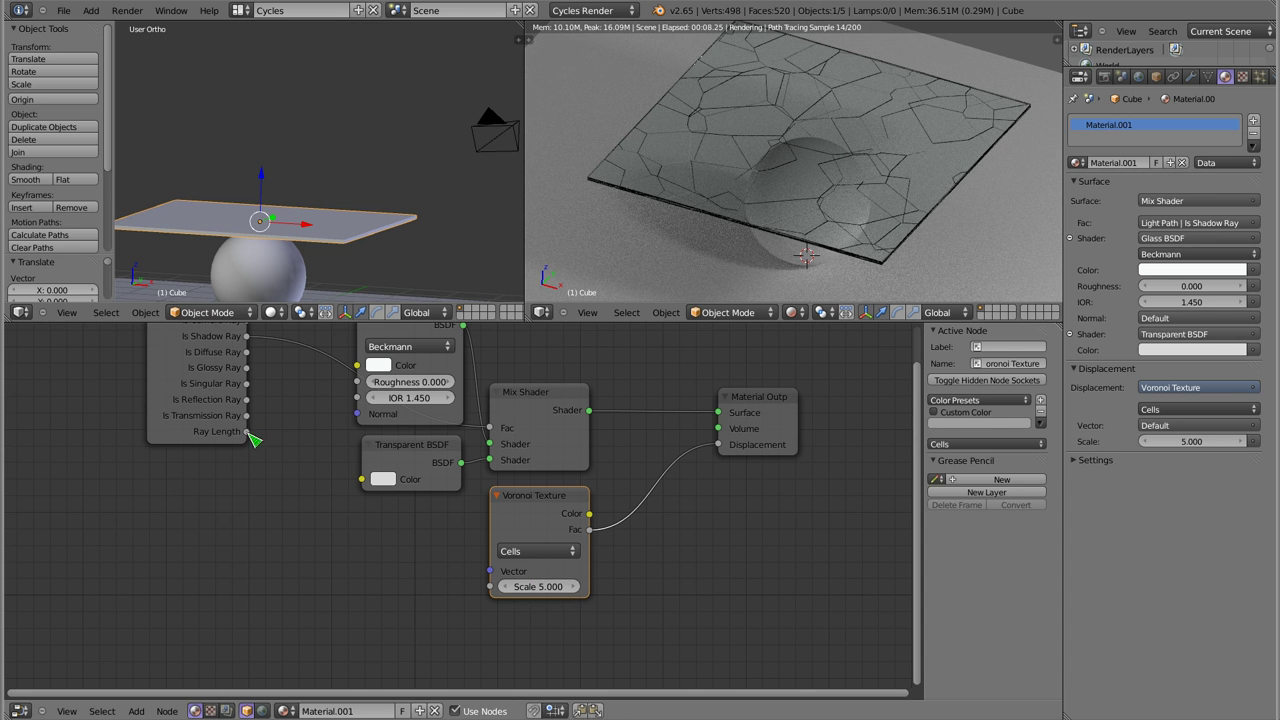
Orbit and zoom the rendered view to inspect the cracks from low and high angles
{"action": "mouse_move", "coordinate": [762, 220]}
{"action": "middle_mouse_down"}
{"action": "mouse_move", "coordinate": [765, 178]}
{"action": "mouse_move", "coordinate": [842, 126]}
{"action": "middle_mouse_up"}
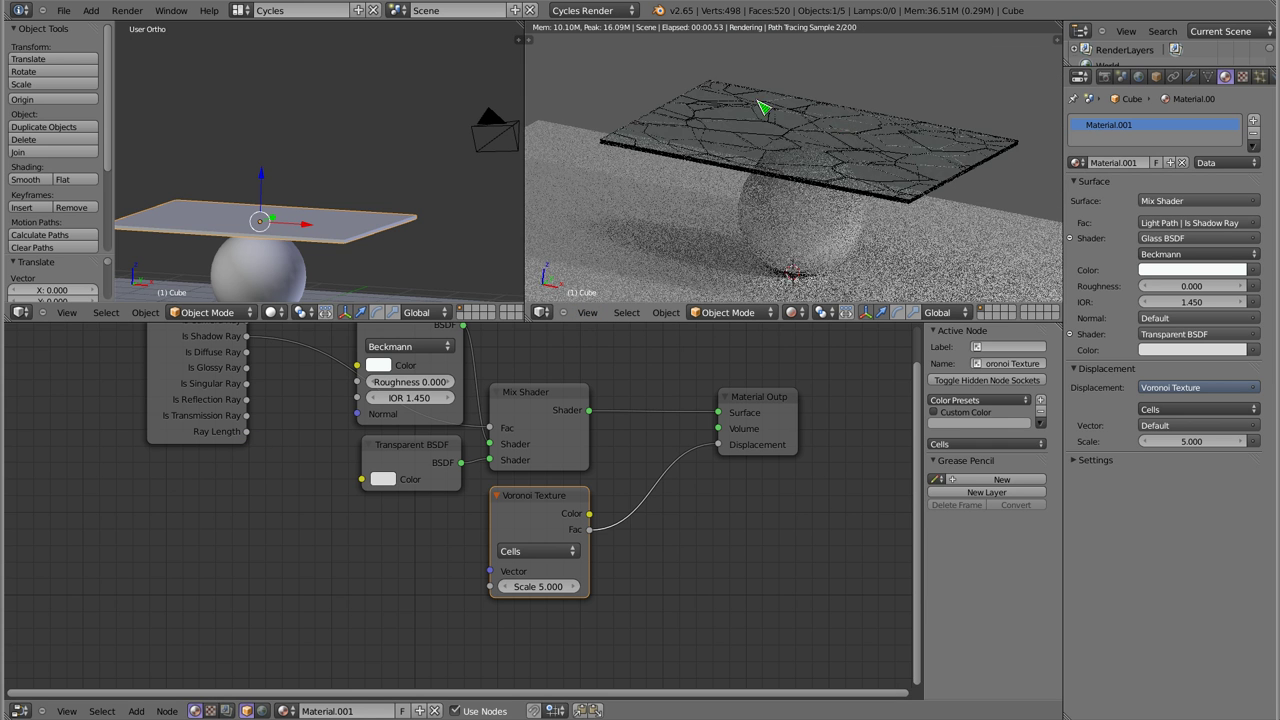
{"action": "scroll", "coordinate": [811, 128], "scroll_direction": "up", "scroll_amount": 5}
{"action": "scroll", "coordinate": [813, 133], "scroll_direction": "up", "scroll_amount": 2}
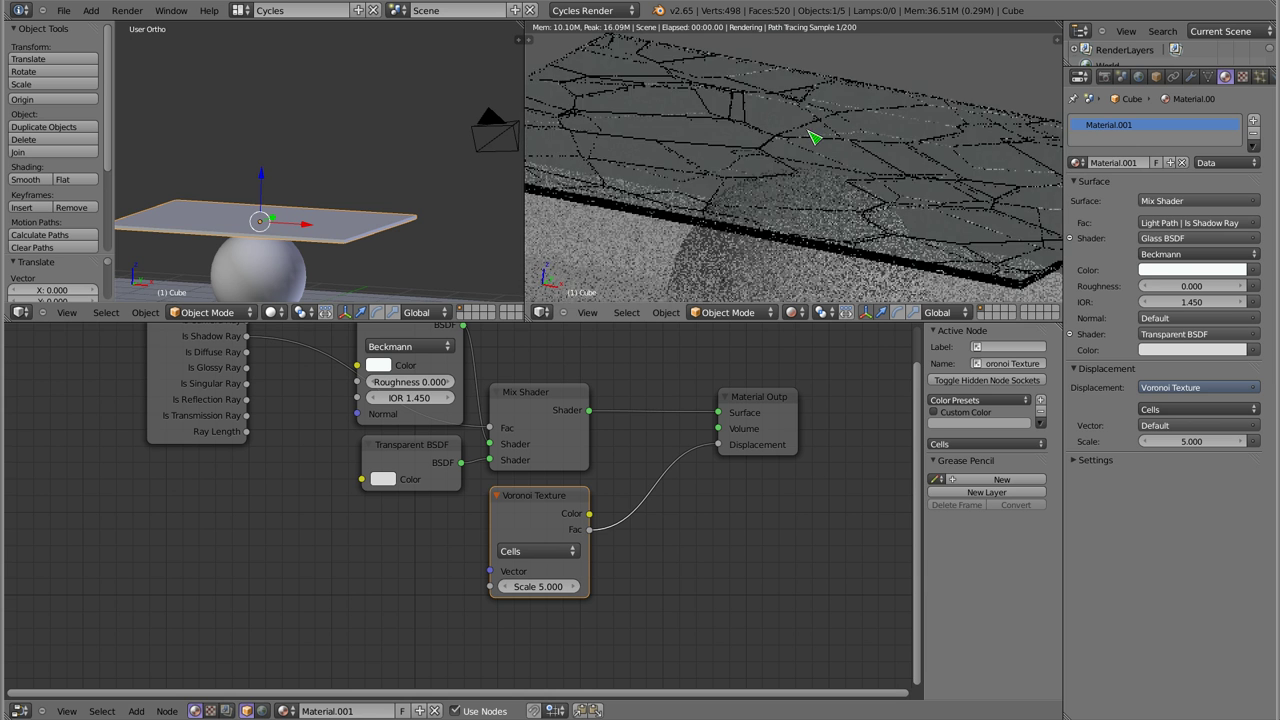
{"action": "scroll", "coordinate": [812, 135], "scroll_direction": "down", "scroll_amount": 2}
{"action": "scroll", "coordinate": [814, 134], "scroll_direction": "down", "scroll_amount": 2}
{"action": "scroll", "coordinate": [810, 134], "scroll_direction": "down", "scroll_amount": 1}
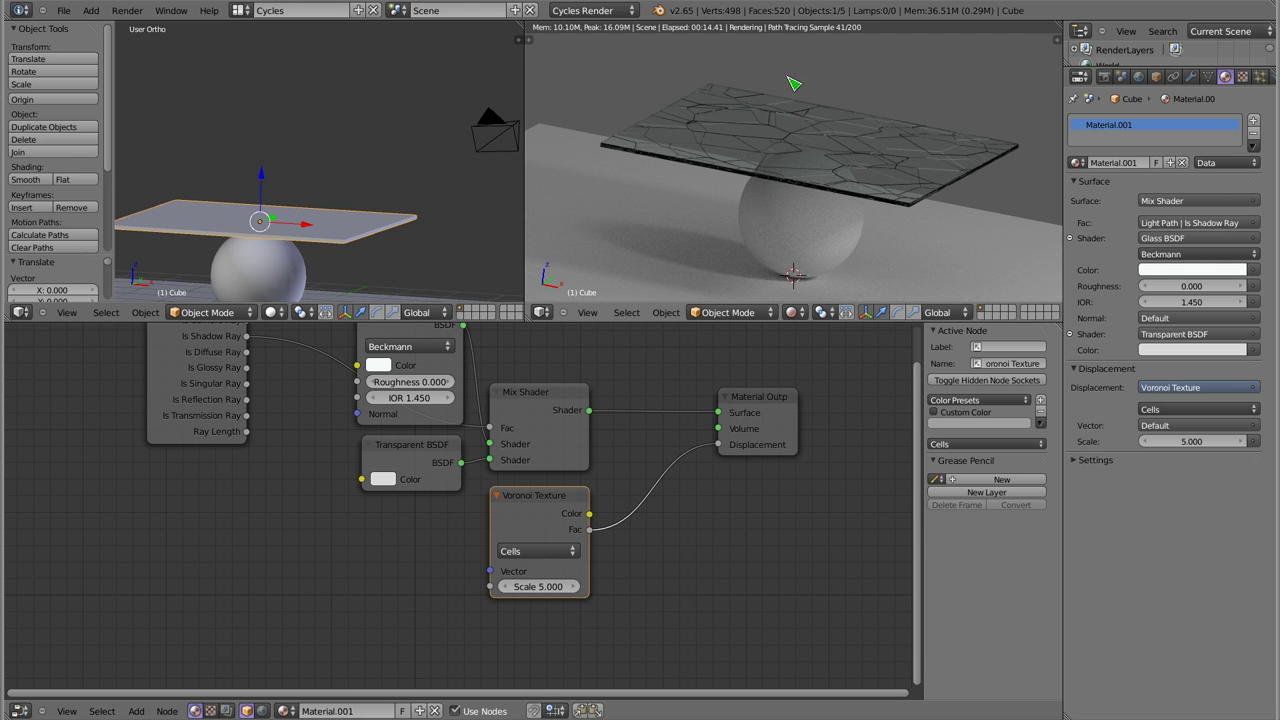
{"action": "mouse_move", "coordinate": [810, 205]}
{"action": "middle_mouse_down"}
{"action": "mouse_move", "coordinate": [843, 143]}
{"action": "mouse_move", "coordinate": [849, 206]}
{"action": "mouse_move", "coordinate": [726, 150]}
{"action": "middle_mouse_up"}
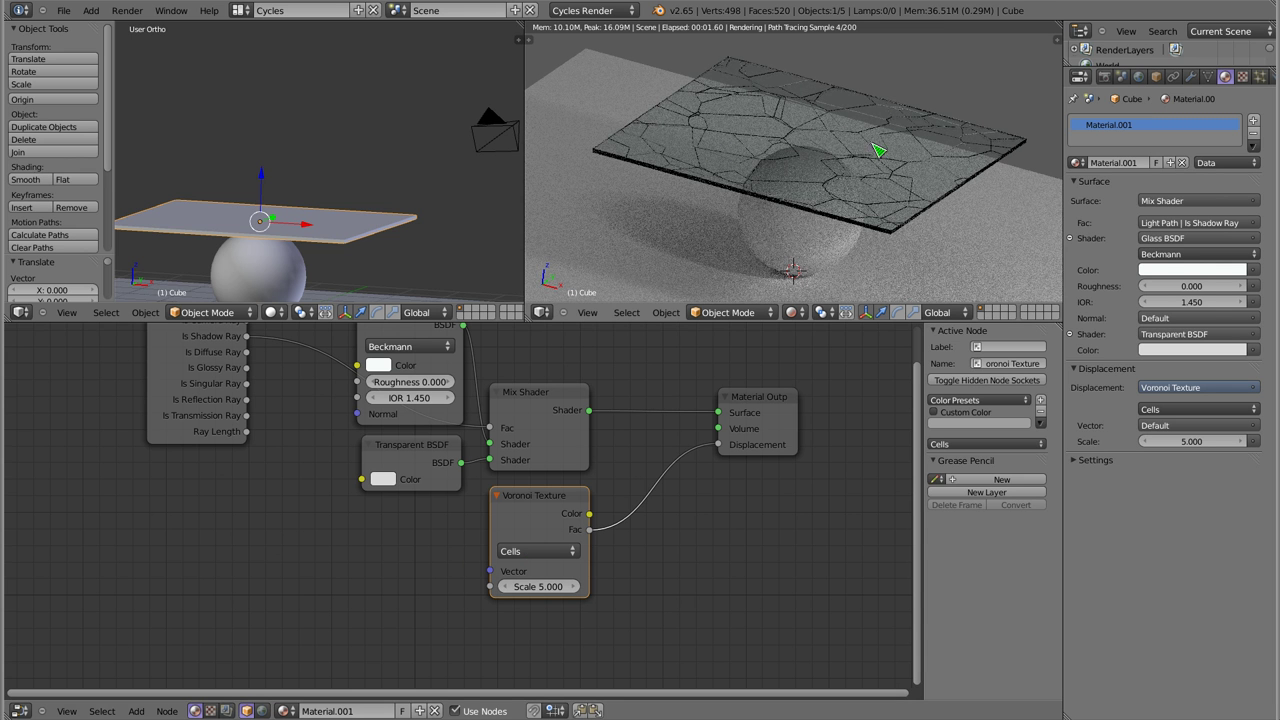
Add a Math node, set its operation to Sine, and position it
{"action": "key", "text": "shift+a"}
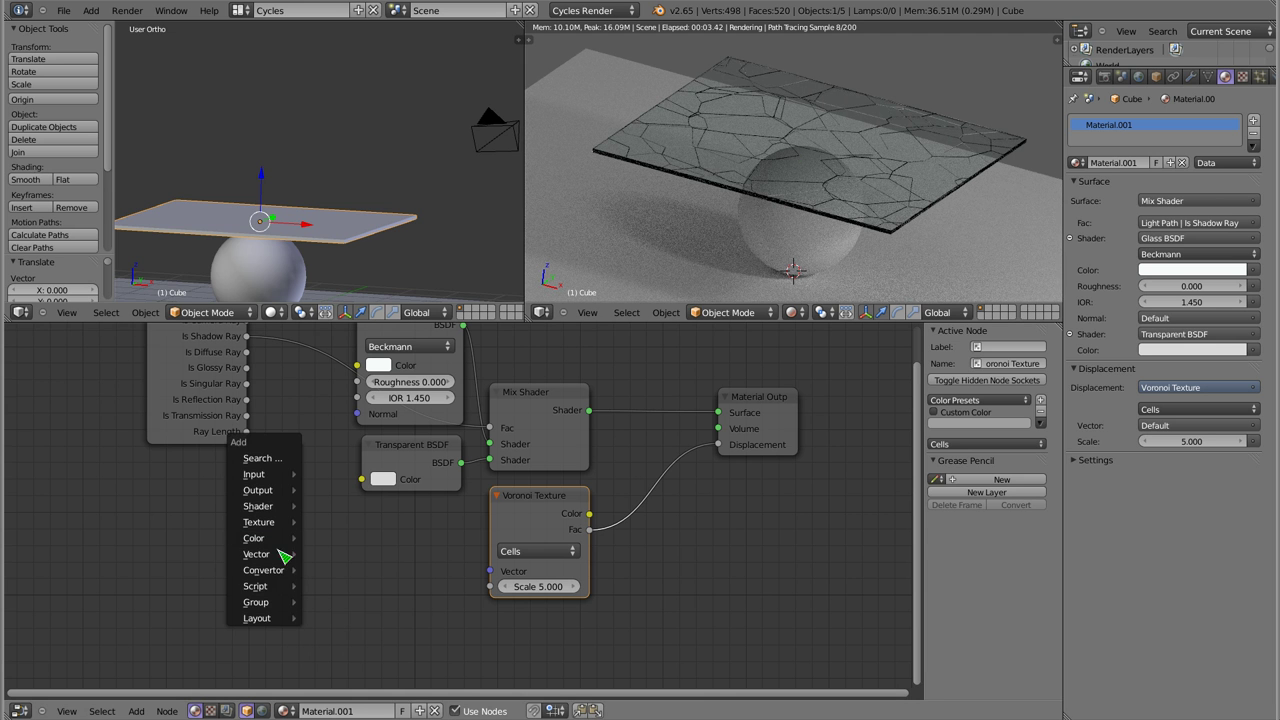
{"action": "left_click", "coordinate": [338, 607]}
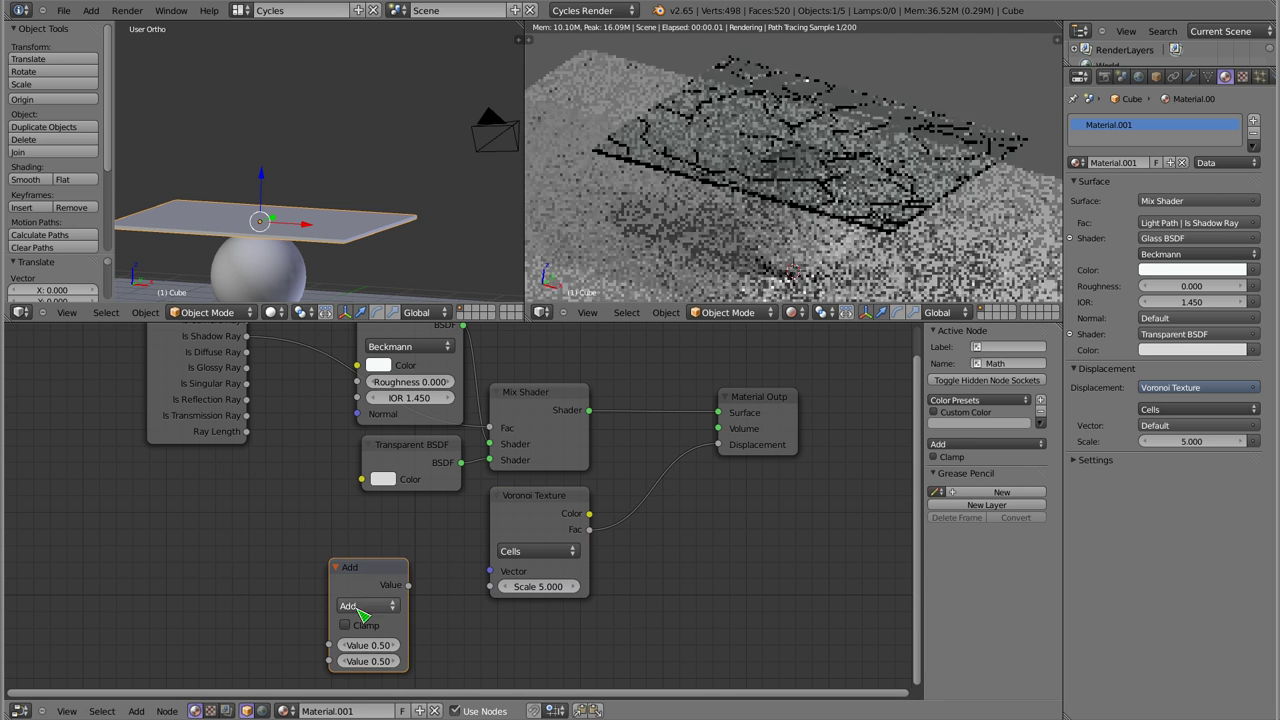
{"action": "left_click", "coordinate": [368, 606]}
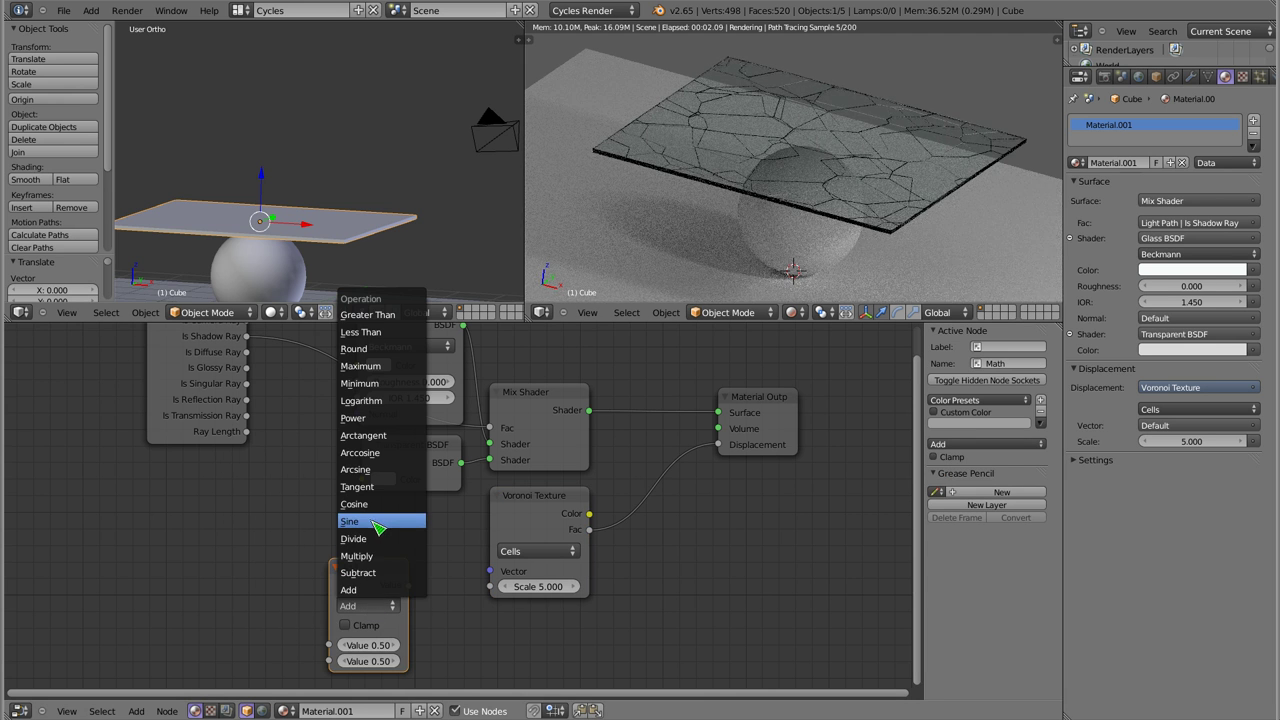
{"action": "left_click", "coordinate": [374, 522]}
{"action": "mouse_move", "coordinate": [376, 670]}
{"action": "left_mouse_down"}
{"action": "mouse_move", "coordinate": [352, 612]}
{"action": "mouse_move", "coordinate": [378, 617]}
{"action": "left_mouse_up"}
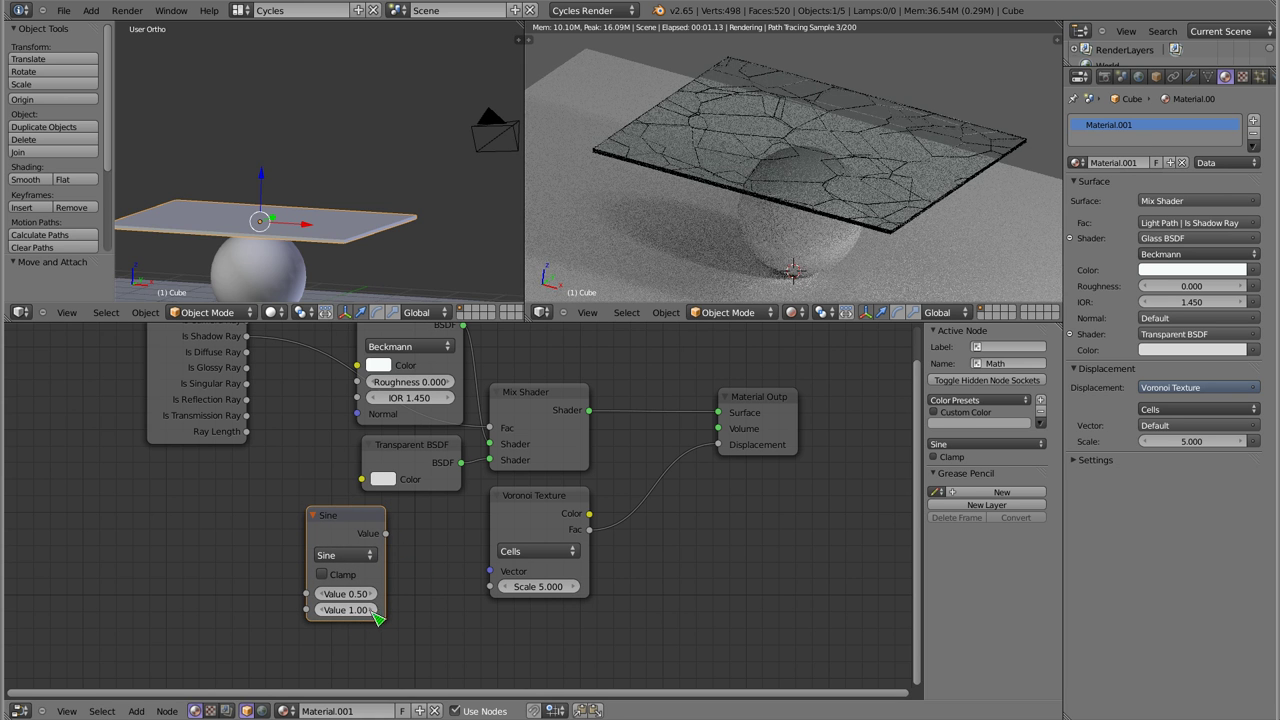
Feed the Light Path's Ray Length into the Sine node, then duplicate the node
{"action": "left_click_drag", "start_coordinate": [246, 431], "coordinate": [302, 594]}
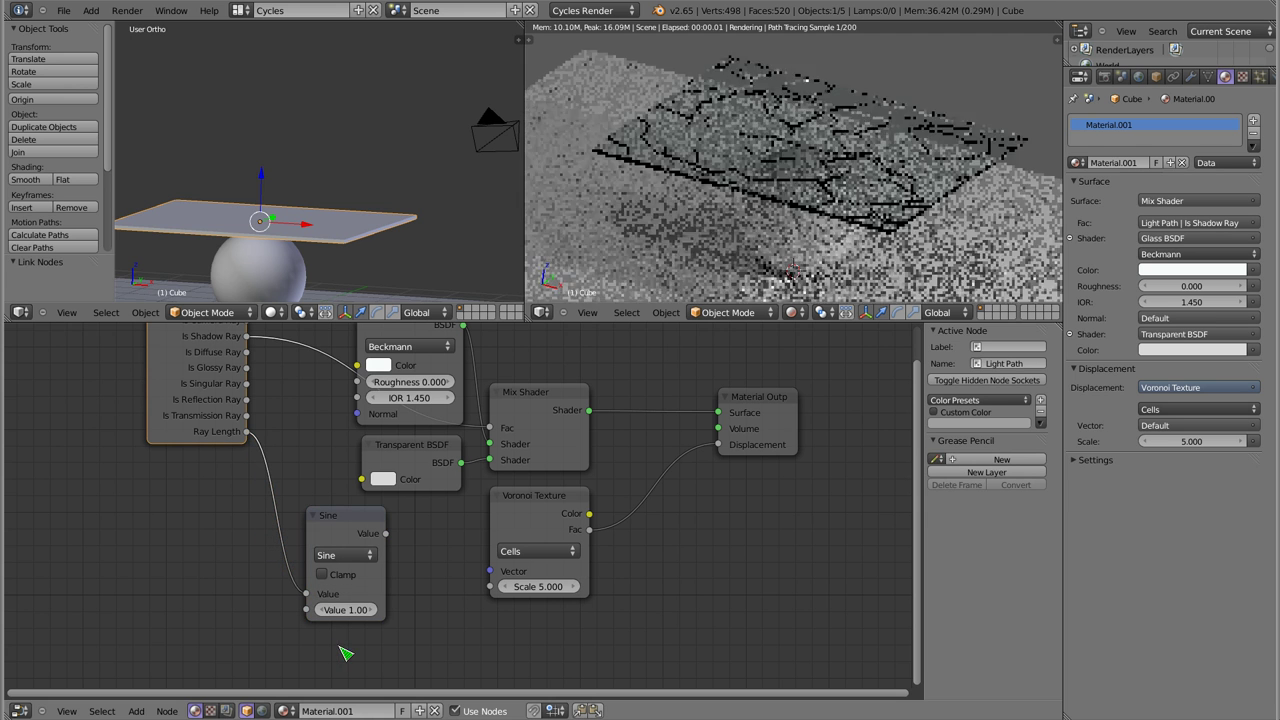
{"action": "left_click_drag", "start_coordinate": [347, 523], "coordinate": [296, 521]}
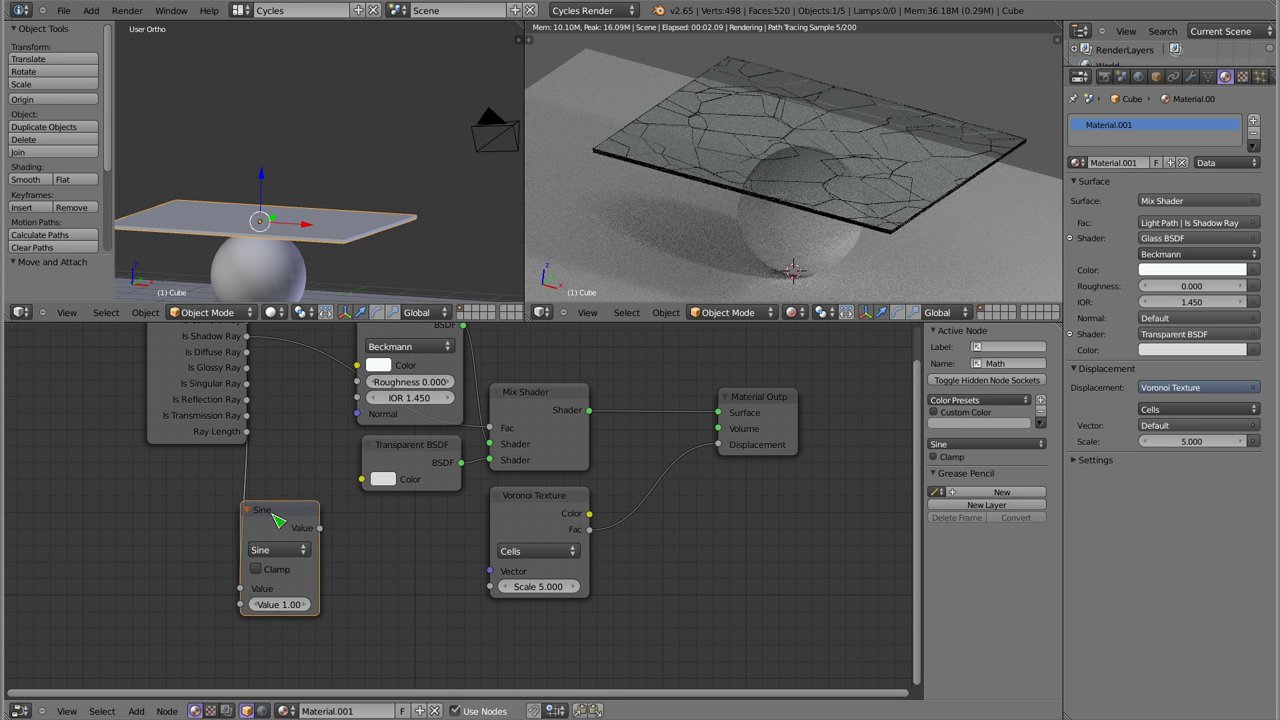
{"action": "key", "text": "shift+d"}
Turn the duplicate into a Multiply node fed by Sine and driving the Voronoi Scale
{"action": "left_click", "coordinate": [371, 516]}
{"action": "left_click", "coordinate": [372, 551]}
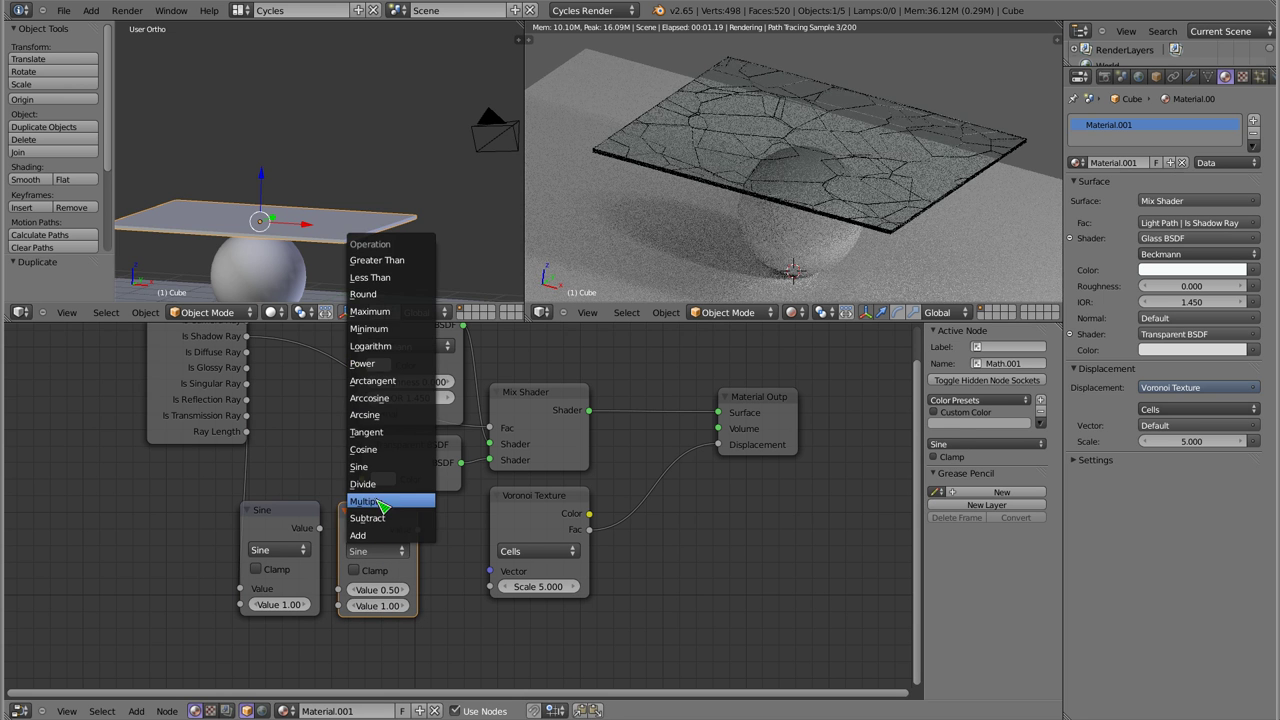
{"action": "left_click", "coordinate": [380, 503]}
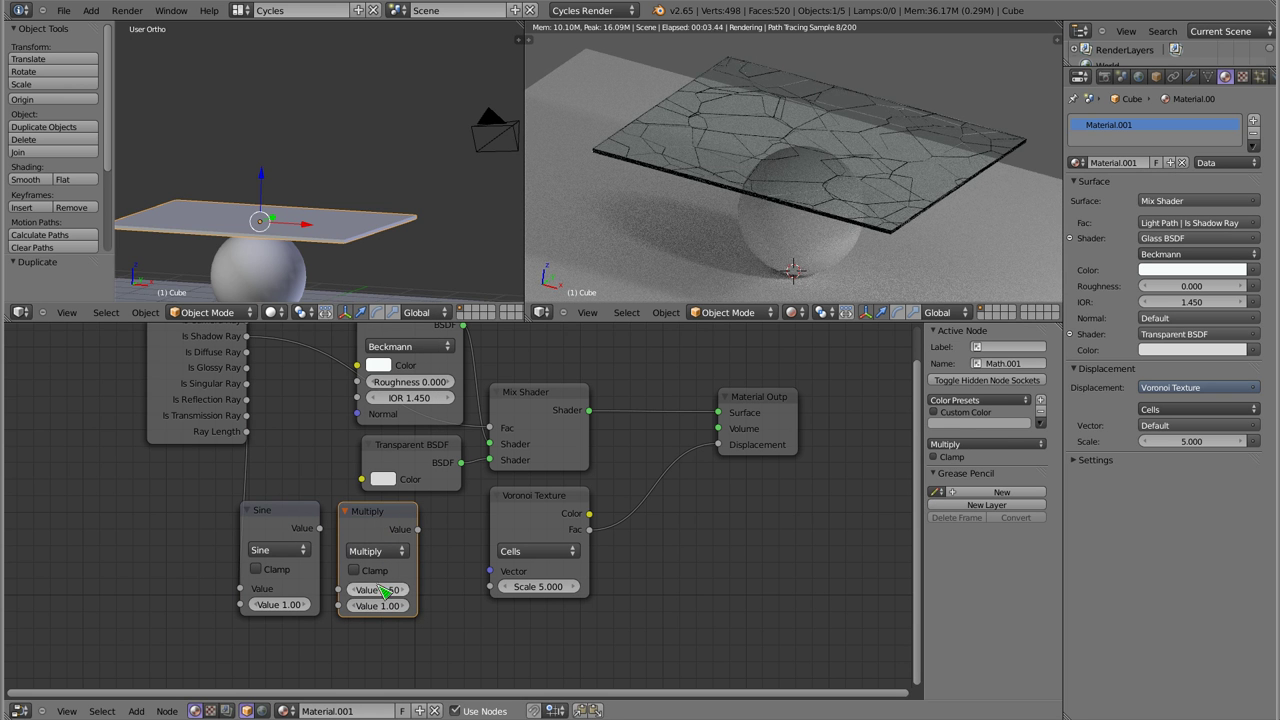
{"action": "key", "text": "g"}
{"action": "left_click", "coordinate": [340, 545]}
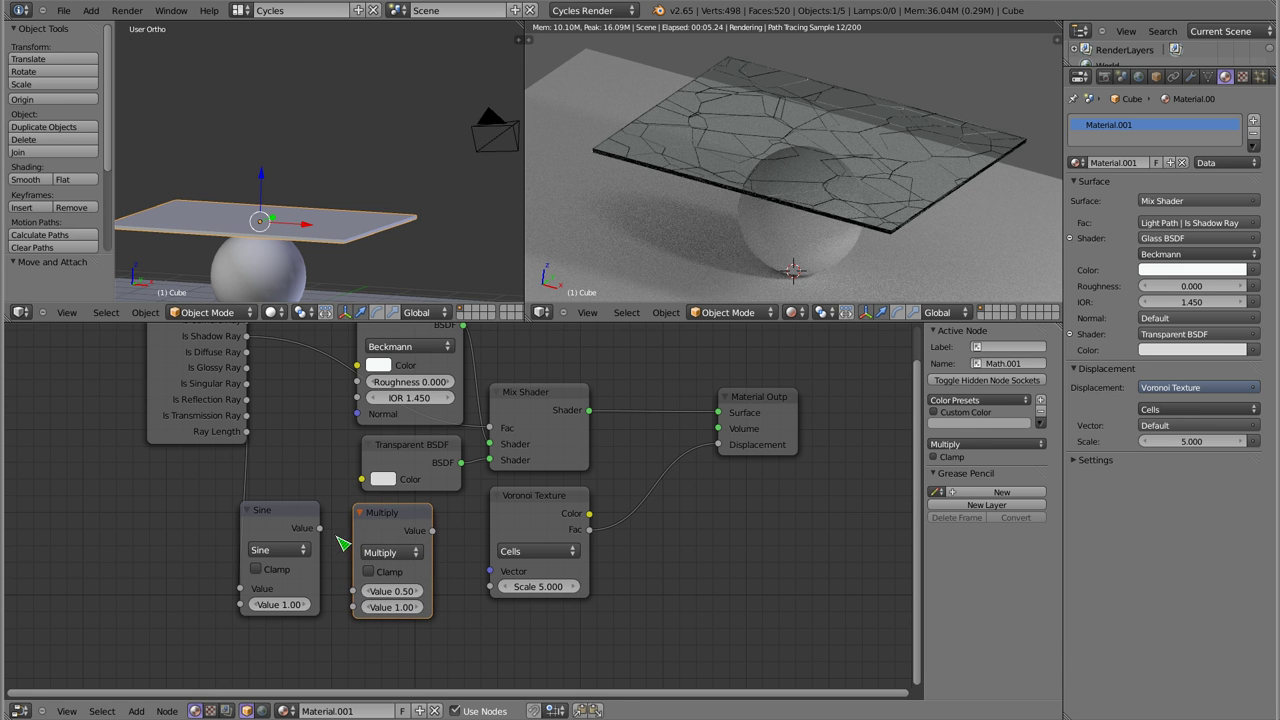
{"action": "left_click_drag", "start_coordinate": [320, 528], "coordinate": [355, 592]}
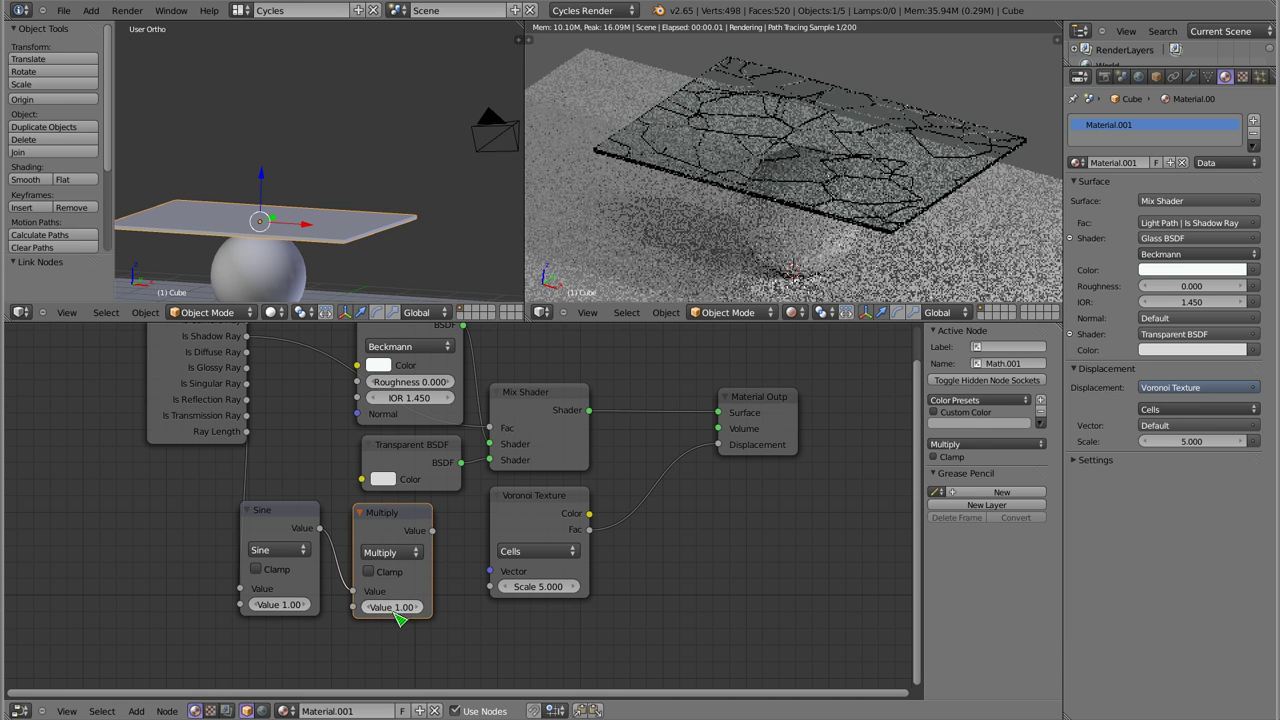
{"action": "left_click_drag", "start_coordinate": [432, 530], "coordinate": [490, 587]}
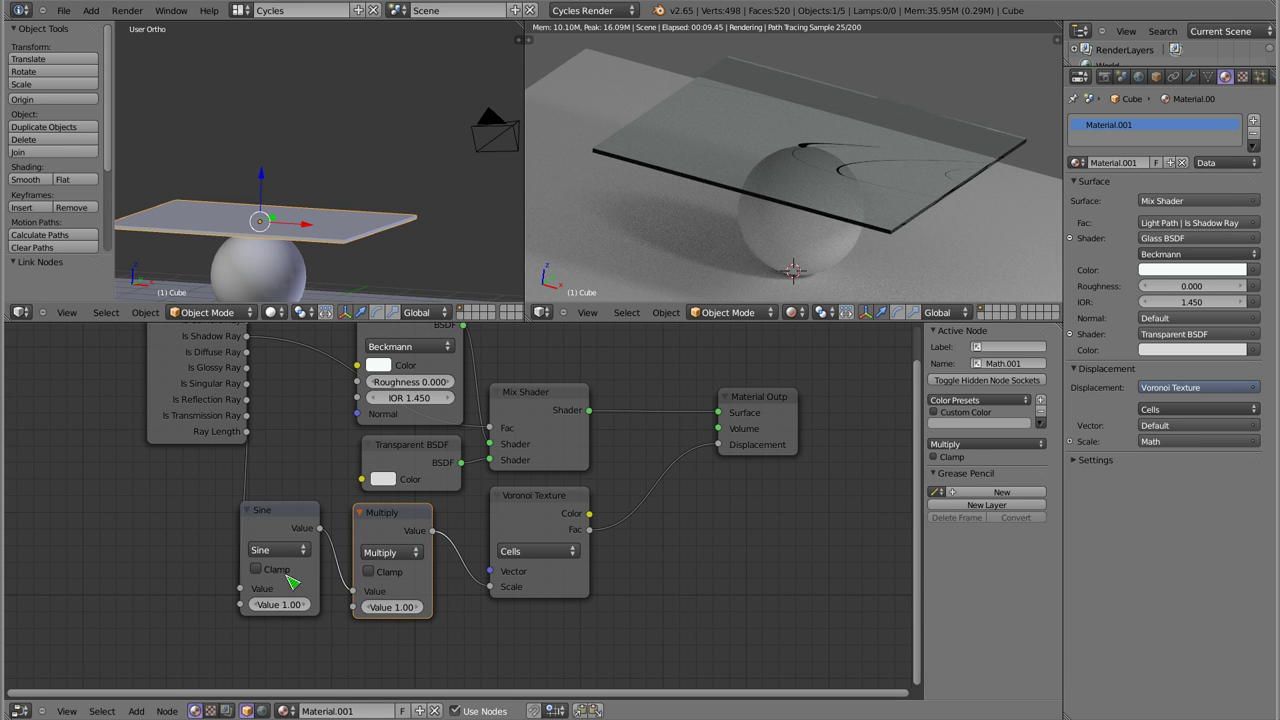
{"action": "left_click", "coordinate": [393, 607]}
{"action": "type", "text": "5"}
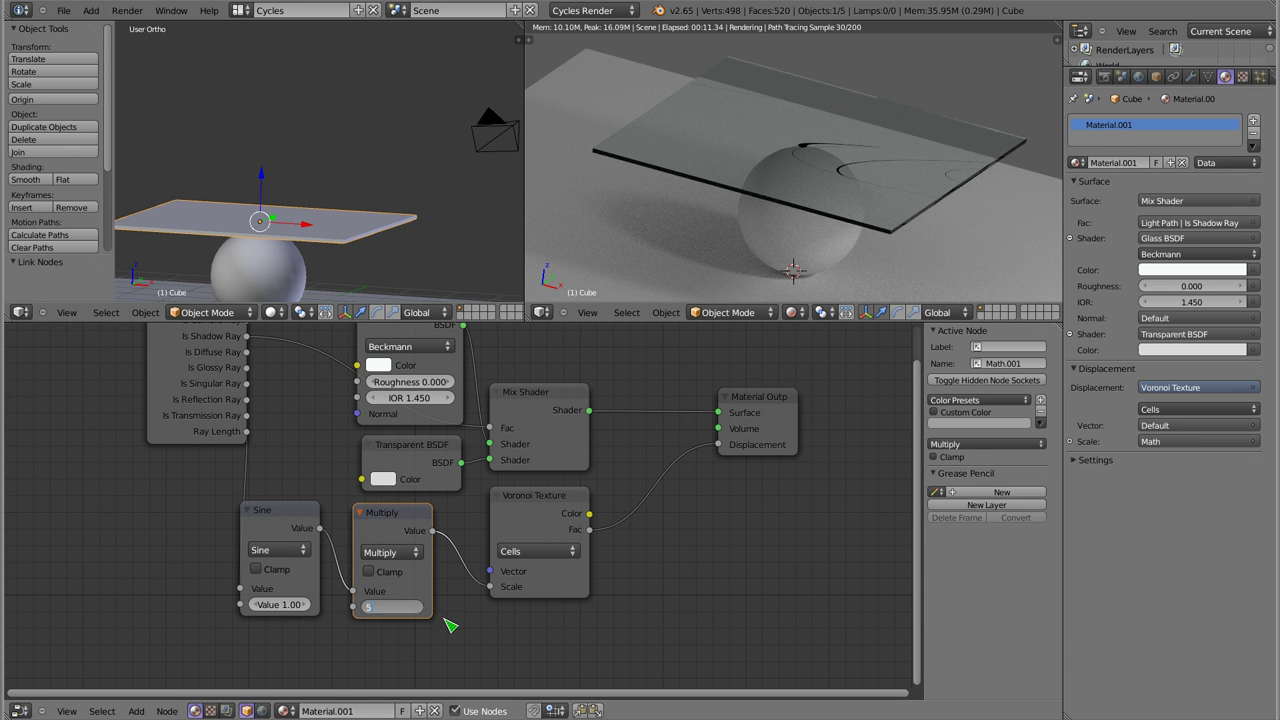
{"action": "key", "text": "Return"}
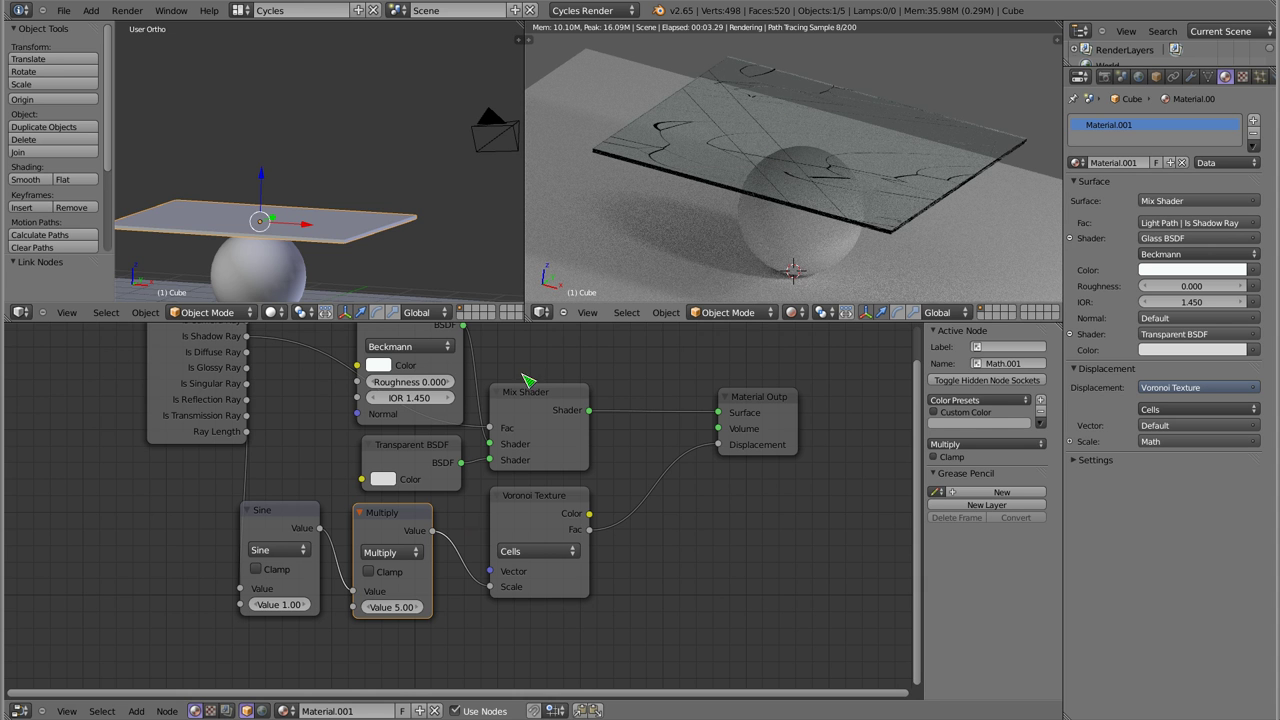
{"action": "left_click", "coordinate": [395, 609]}
{"action": "type", "text": "15"}
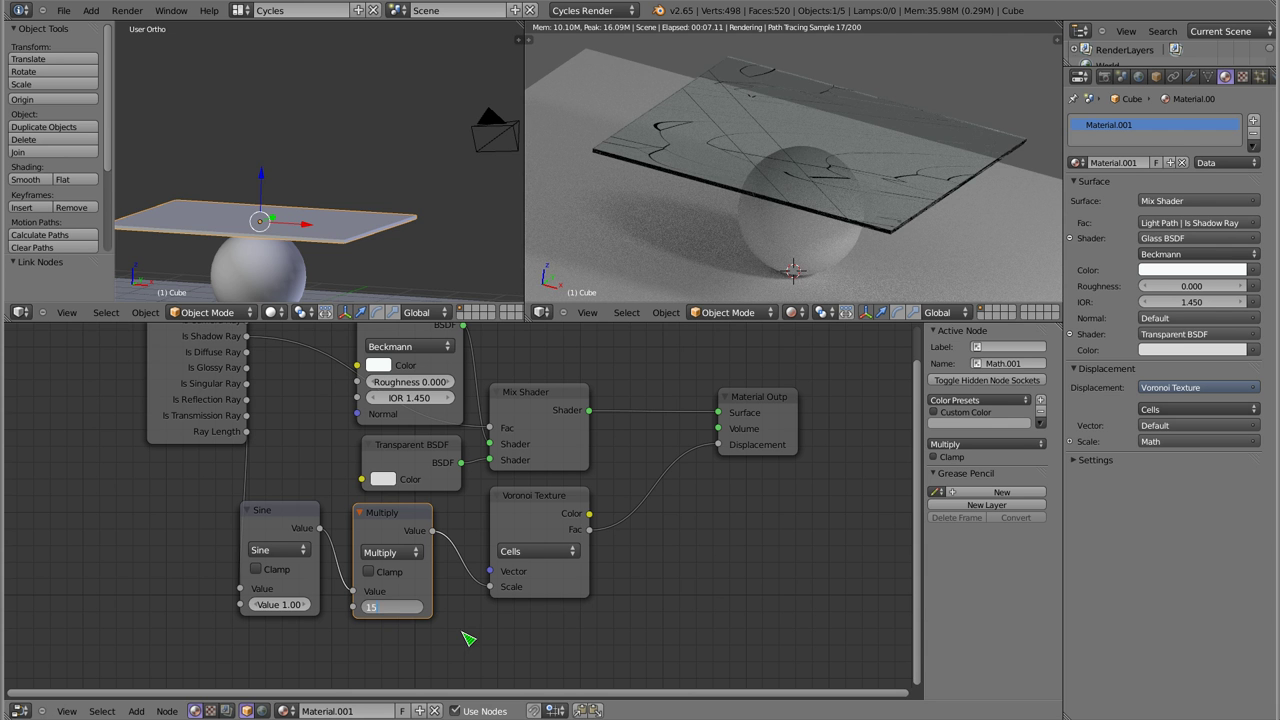
{"action": "key", "text": "Return"}
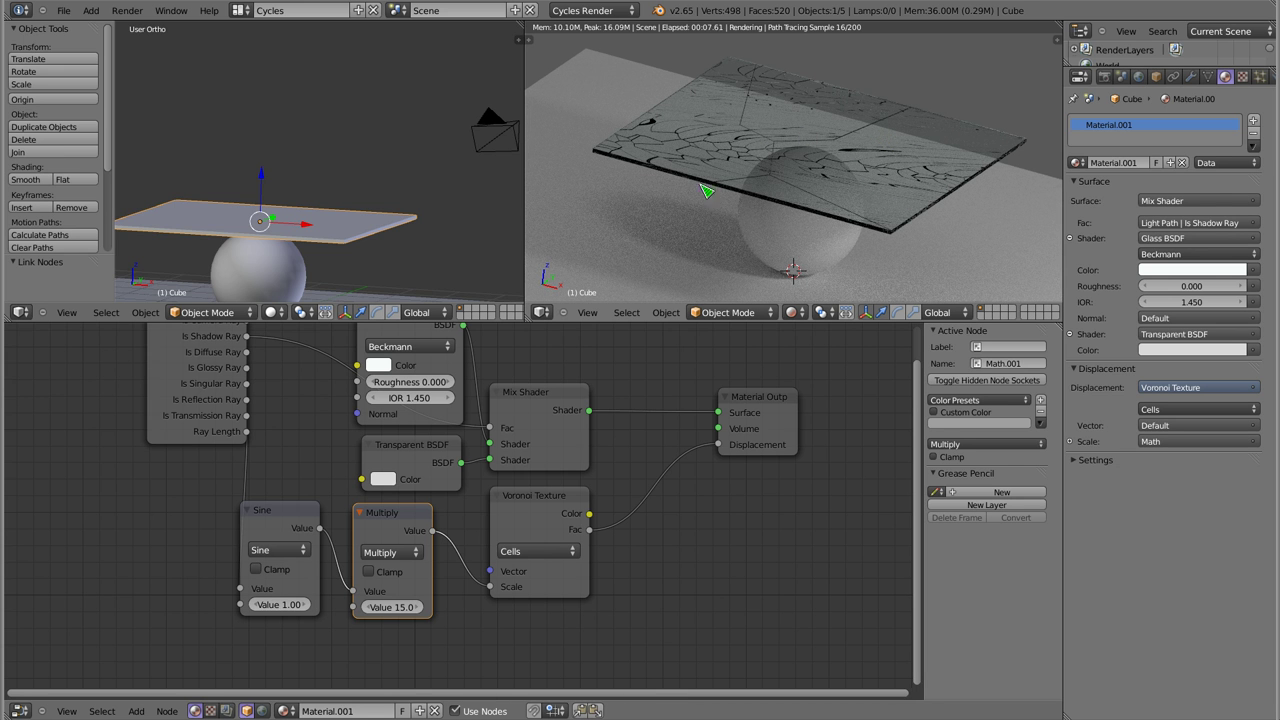
{"action": "scroll", "coordinate": [766, 194], "scroll_direction": "up", "scroll_amount": 1}
{"action": "scroll", "coordinate": [766, 194], "scroll_direction": "up", "scroll_amount": 3}
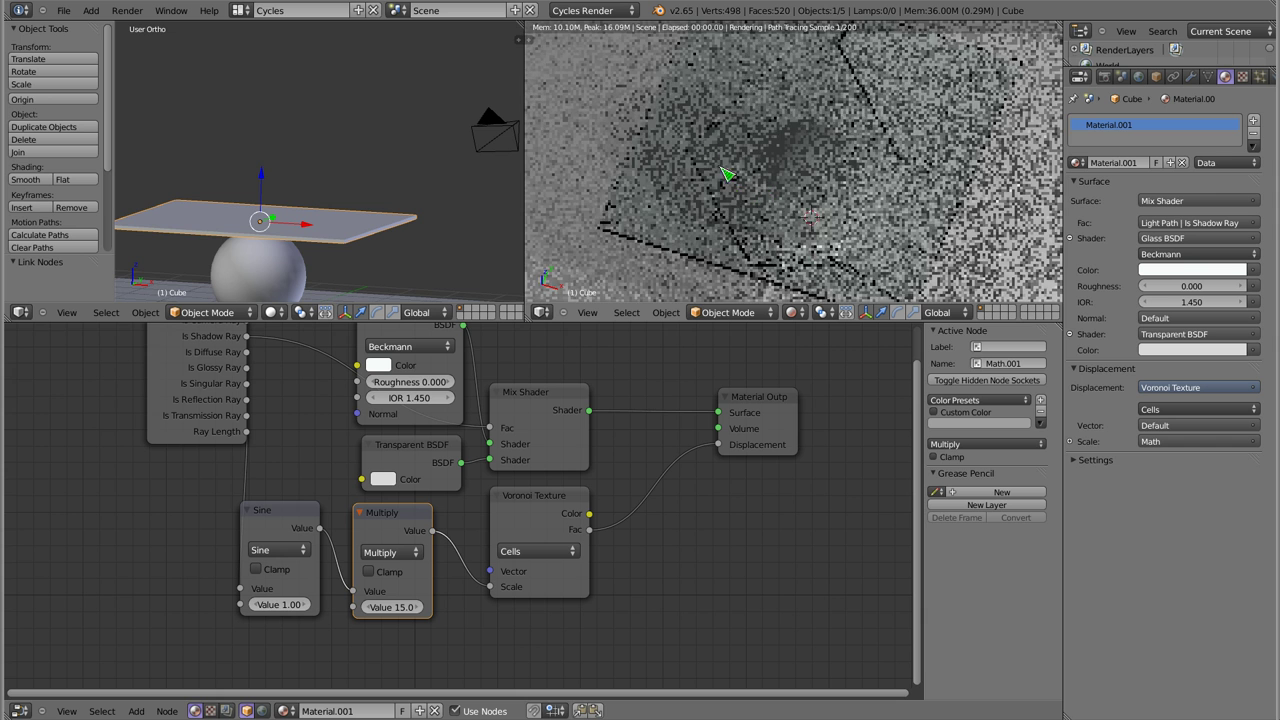
{"action": "scroll", "coordinate": [730, 180], "scroll_direction": "down", "scroll_amount": 4}
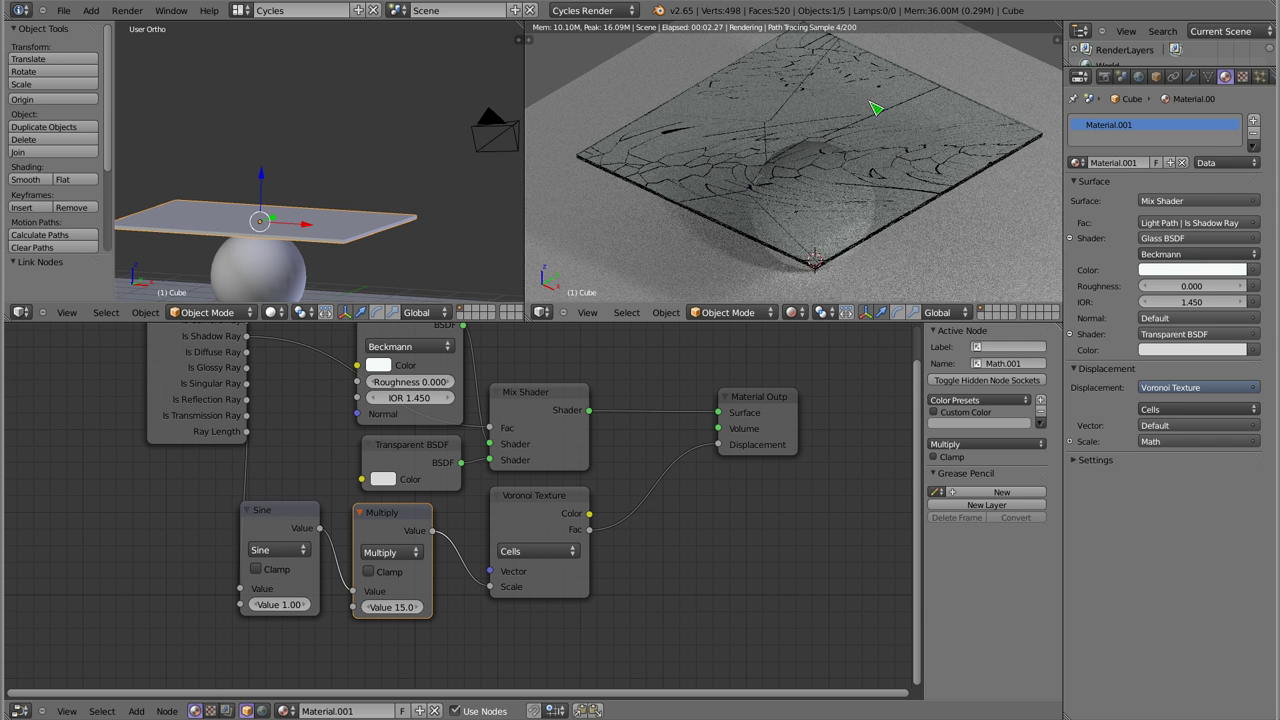
{"action": "mouse_move", "coordinate": [824, 150]}
{"action": "middle_mouse_down"}
{"action": "mouse_move", "coordinate": [632, 148]}
{"action": "mouse_move", "coordinate": [829, 206]}
{"action": "mouse_move", "coordinate": [785, 226]}
{"action": "middle_mouse_up"}
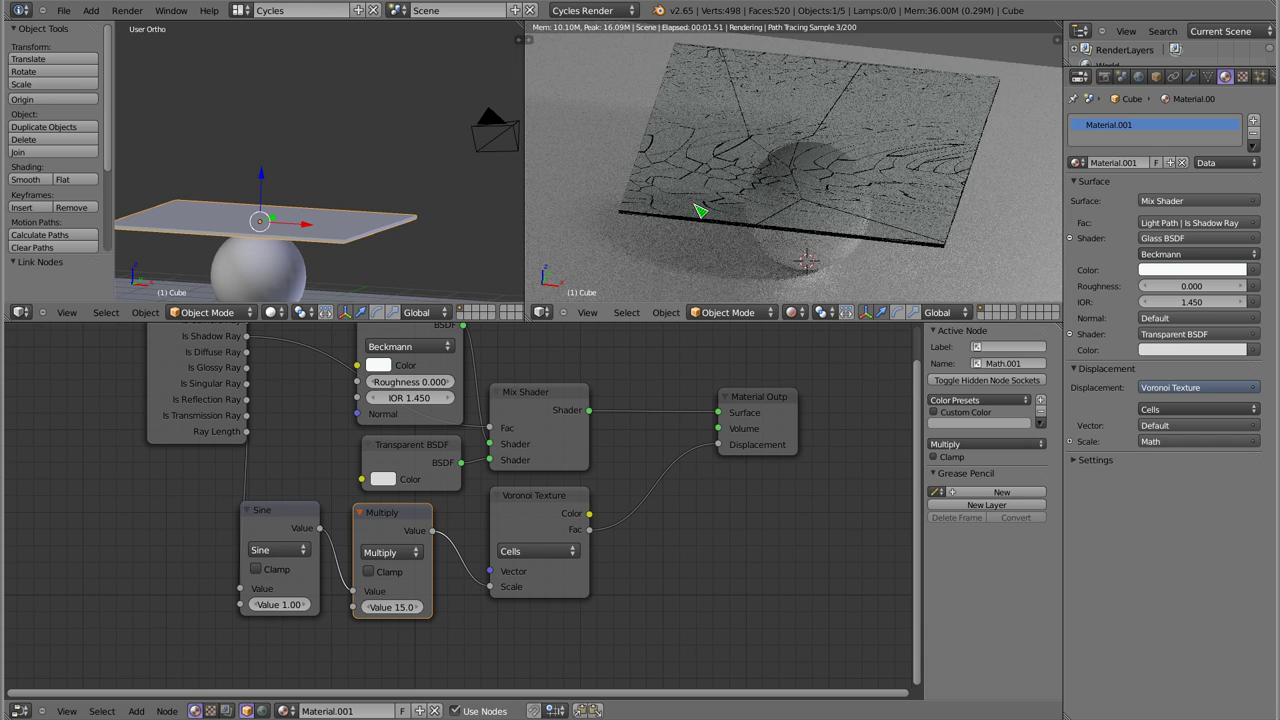
Set the Multiply node's value to 55
{"action": "left_click", "coordinate": [395, 607]}
{"action": "type", "text": "55"}
{"action": "key", "text": "Return"}
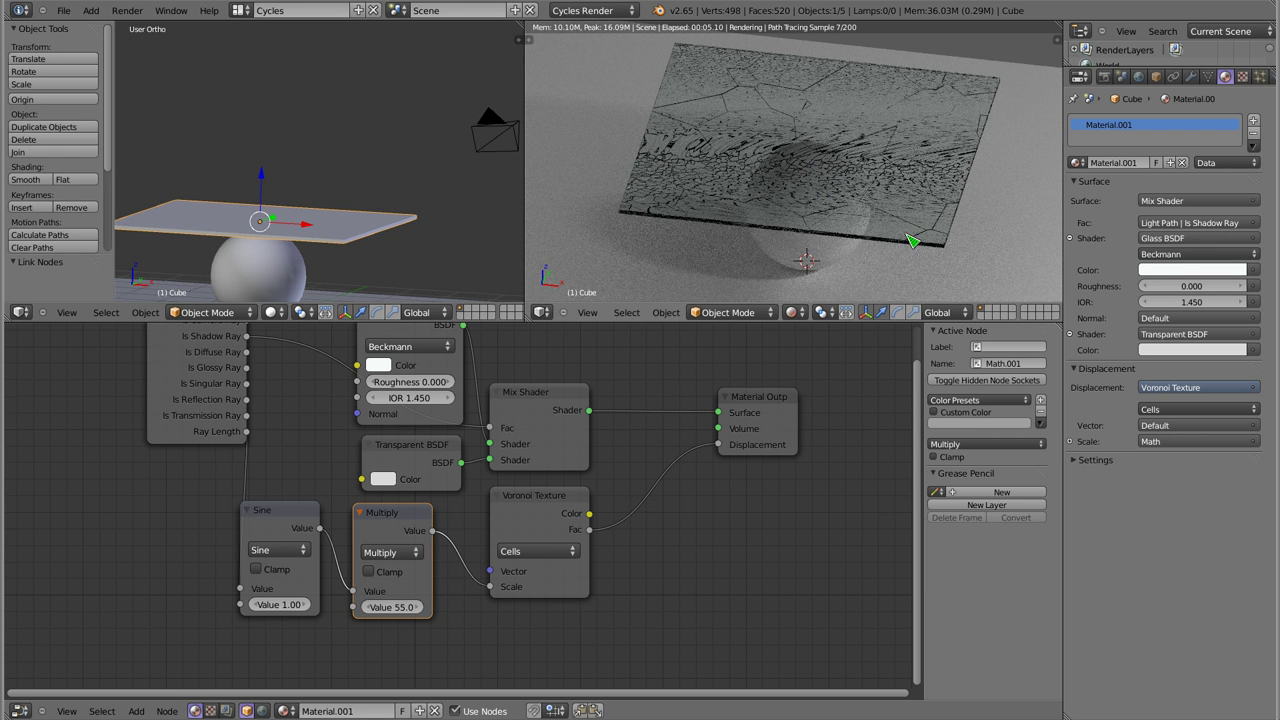
Orbit and zoom the render to inspect the denser, finer crack lines
{"action": "middle_click_drag", "start_coordinate": [910, 241], "coordinate": [929, 229]}
{"action": "middle_click_drag", "start_coordinate": [658, 118], "coordinate": [795, 183]}
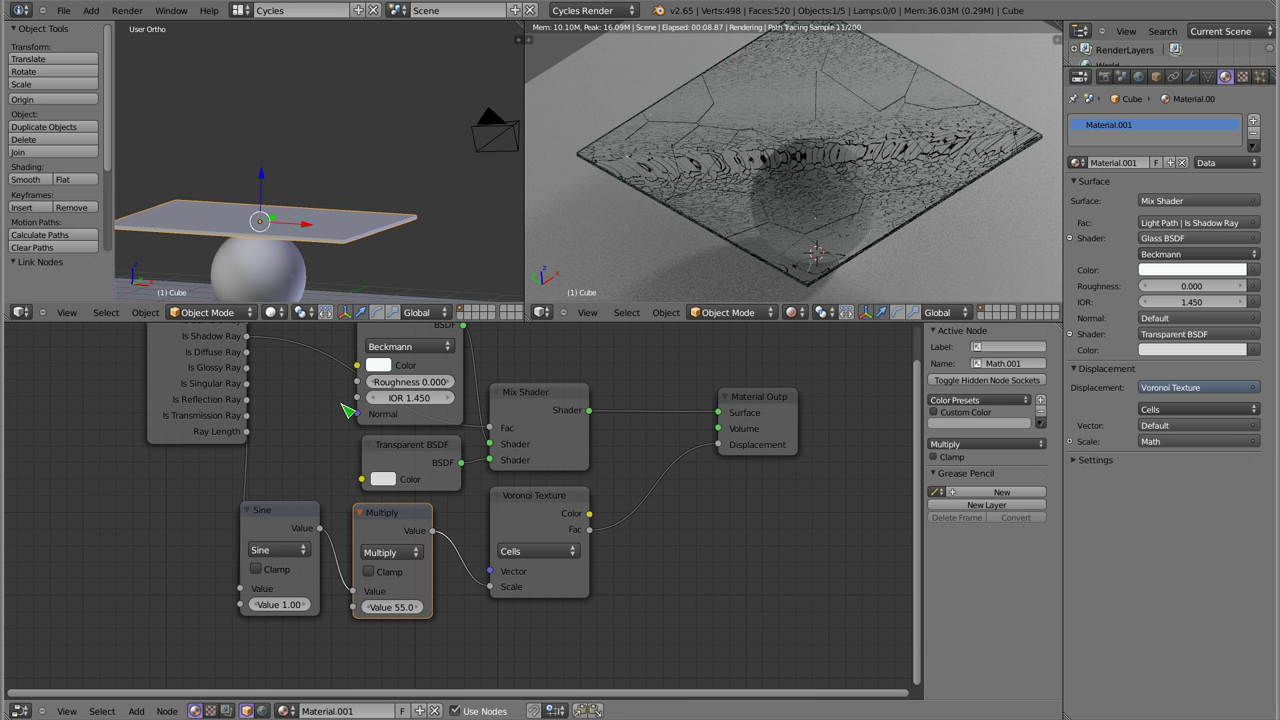
{"action": "middle_click_drag", "start_coordinate": [782, 184], "coordinate": [790, 150]}
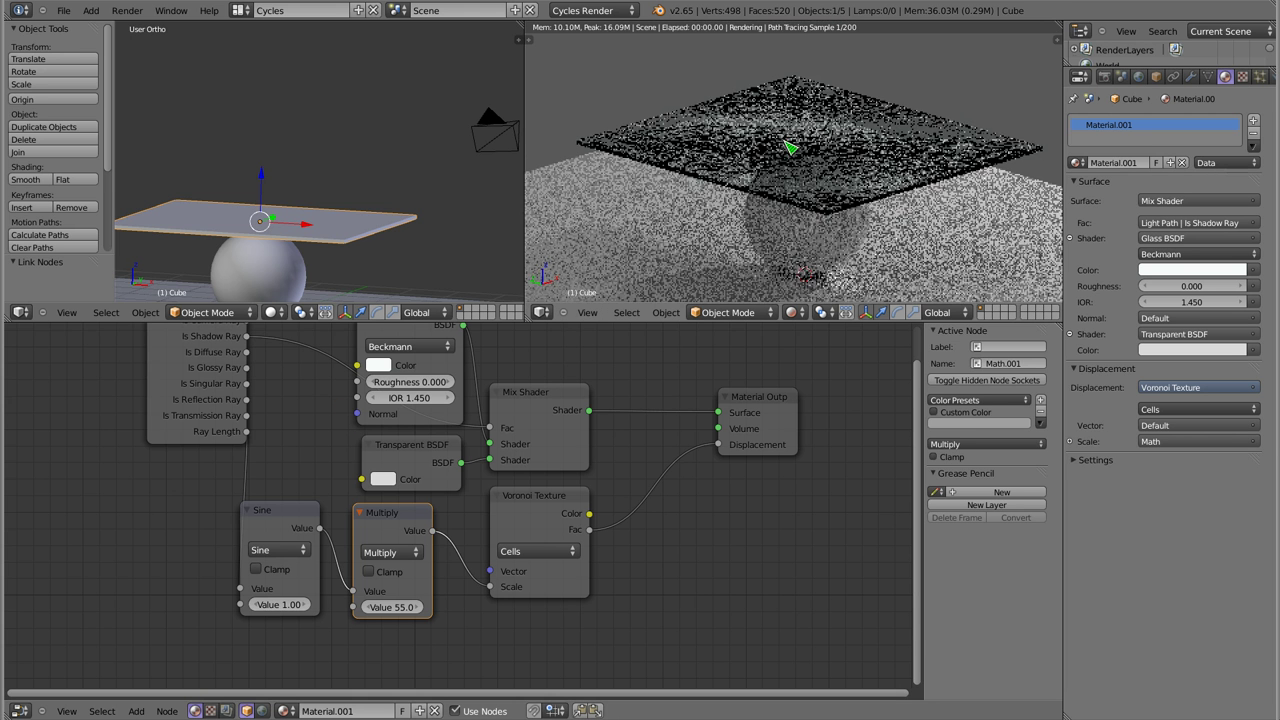
{"action": "scroll", "coordinate": [797, 146], "scroll_direction": "up", "scroll_amount": 3}
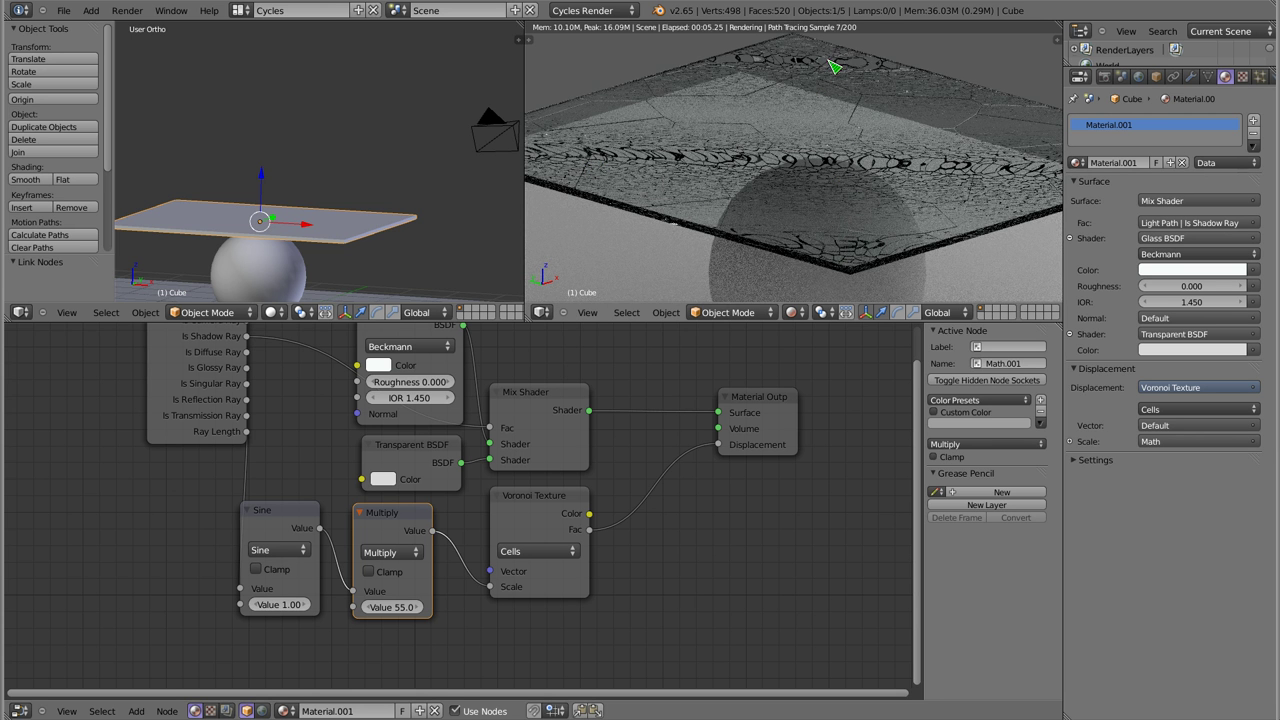
{"action": "scroll", "coordinate": [812, 212], "scroll_direction": "up", "scroll_amount": 2}
{"action": "scroll", "coordinate": [808, 212], "scroll_direction": "up", "scroll_amount": 2}
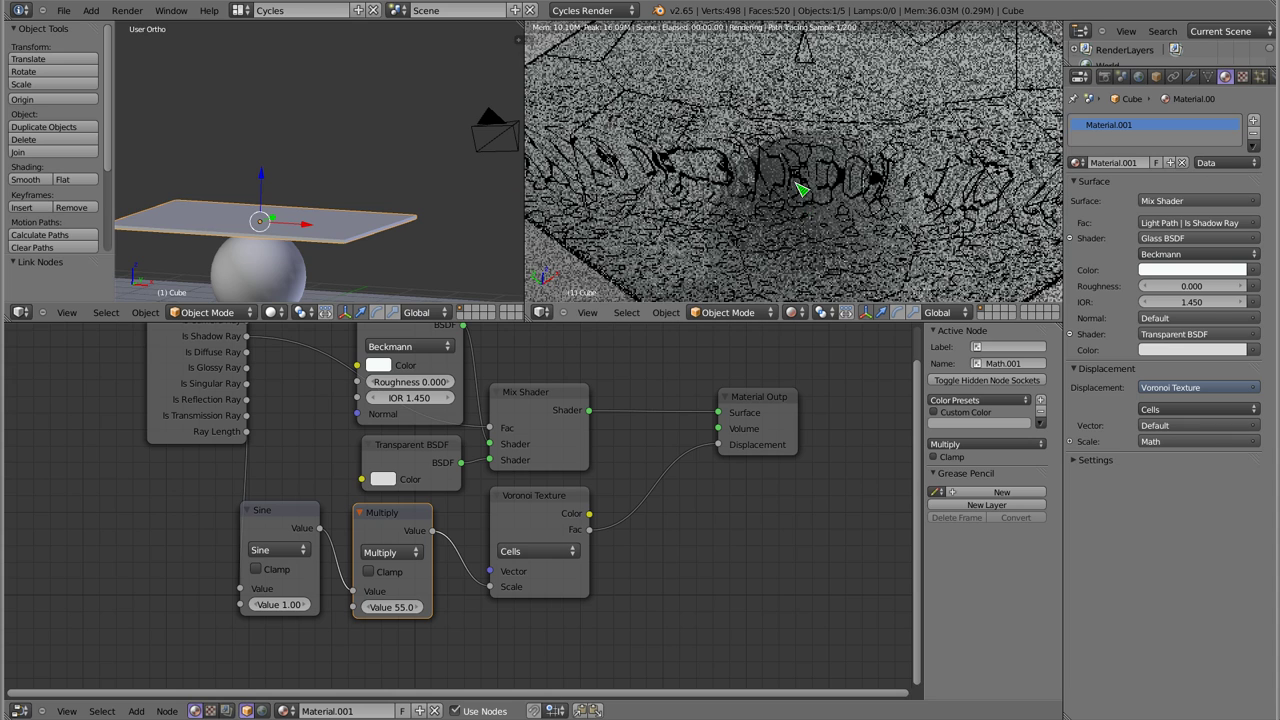
{"action": "scroll", "coordinate": [800, 191], "scroll_direction": "down", "scroll_amount": 3}
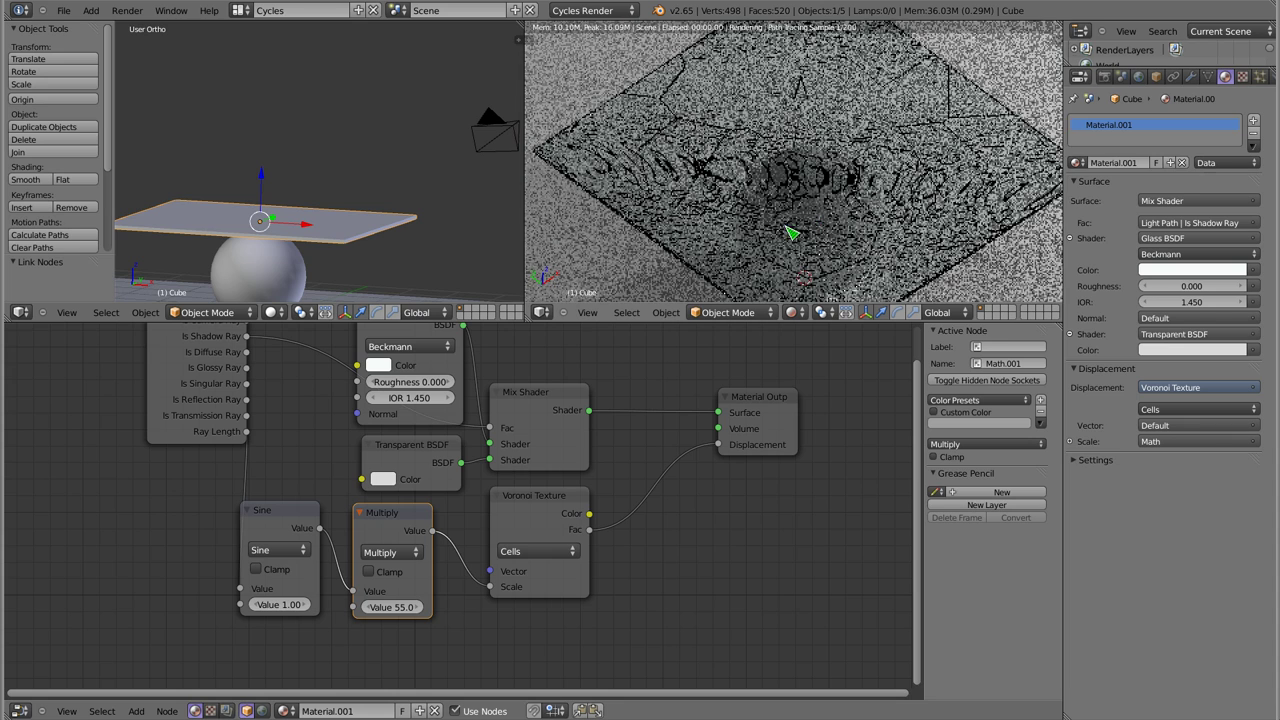
{"action": "scroll", "coordinate": [802, 233], "scroll_direction": "up", "scroll_amount": 3}
{"action": "scroll", "coordinate": [831, 200], "scroll_direction": "down", "scroll_amount": 2}
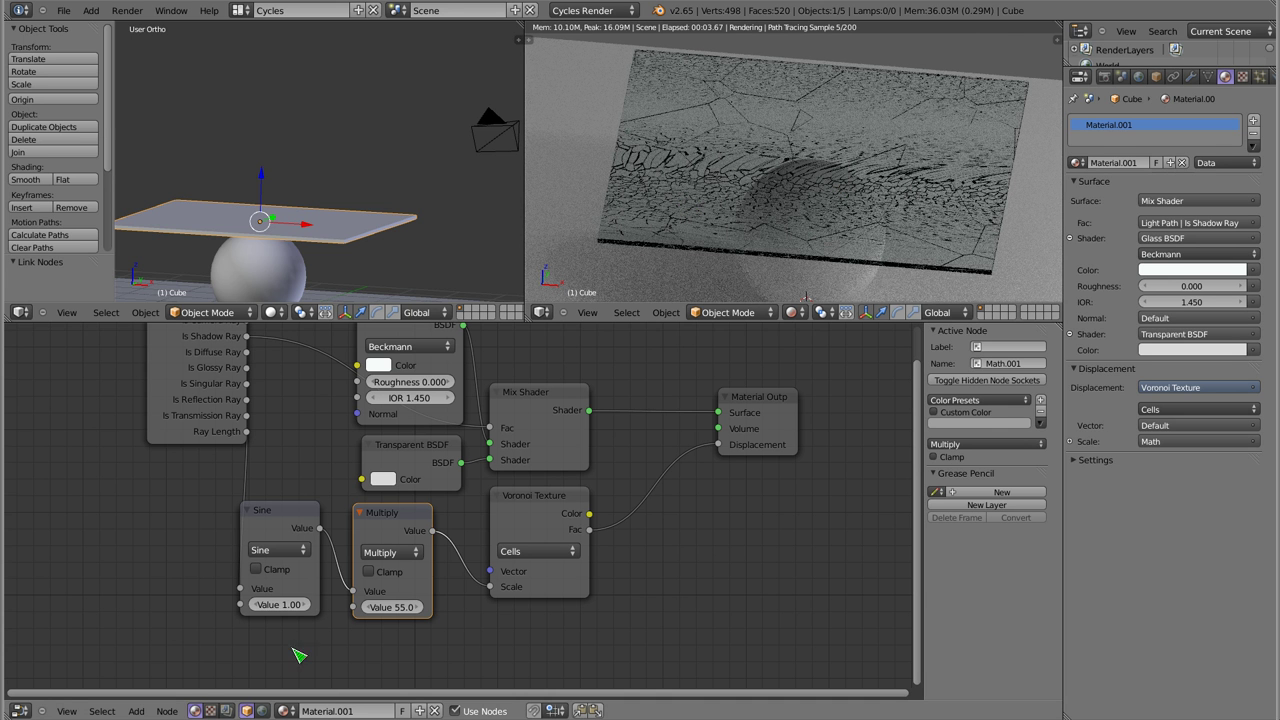
Switch the Sine node to Cosine and orbit the render to view the finer cracks
{"action": "left_click", "coordinate": [275, 553]}
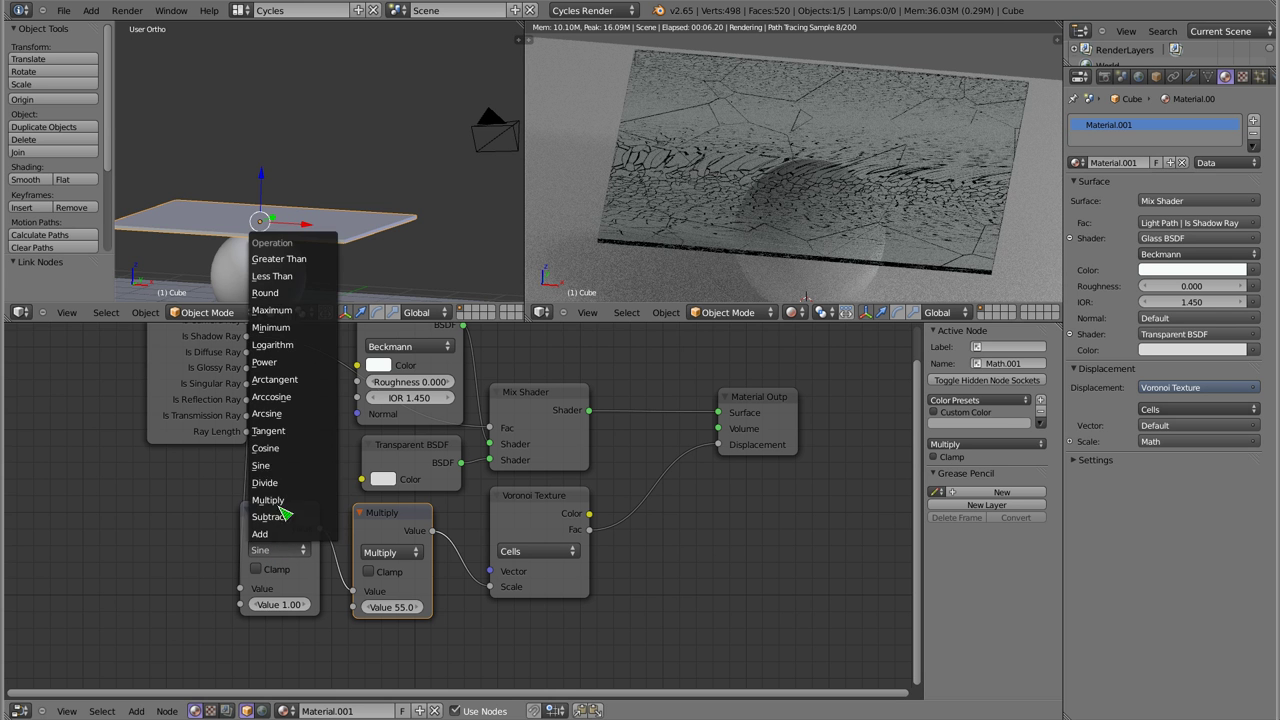
{"action": "left_click", "coordinate": [287, 456]}
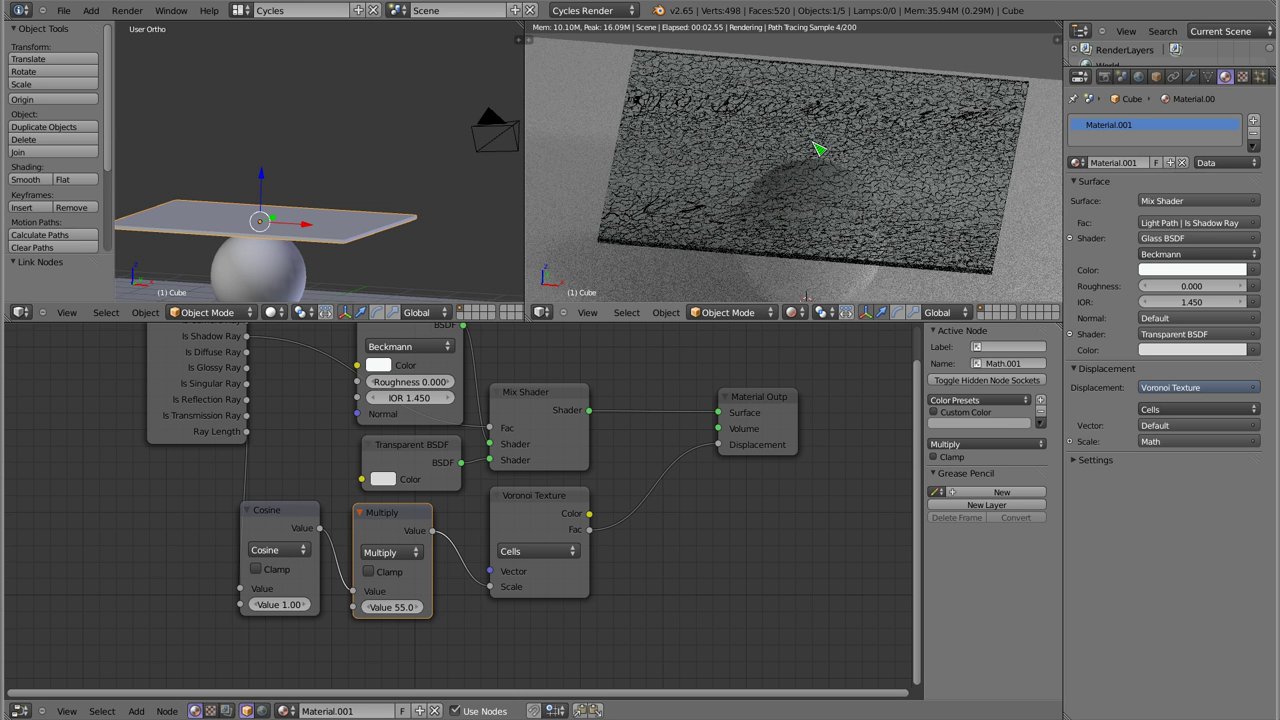
{"action": "key", "text": "KP_4"}
{"action": "key", "text": "KP_4"}
{"action": "key", "text": "KP_4"}
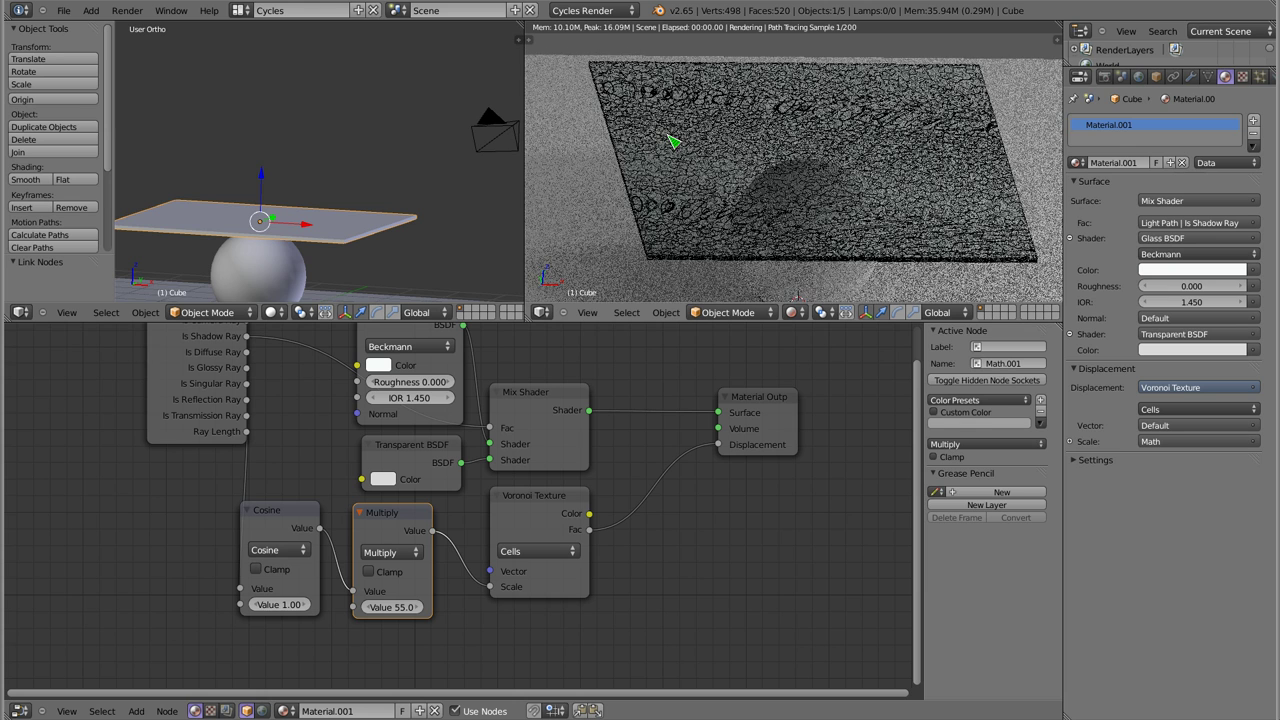
{"action": "scroll", "coordinate": [690, 199], "scroll_direction": "up", "scroll_amount": 3}
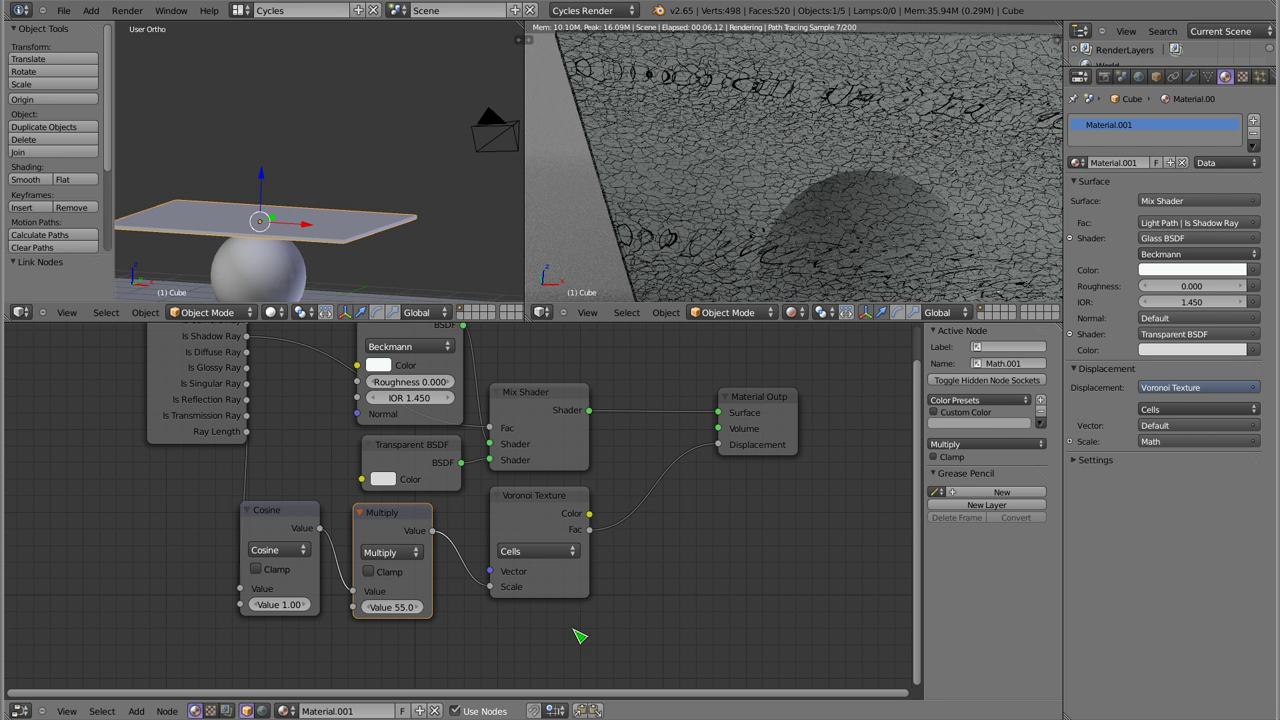
Switch Voronoi coloring to Intensity and orbit the render to check the pane
{"action": "left_click", "coordinate": [530, 551]}
{"action": "left_click", "coordinate": [530, 536]}
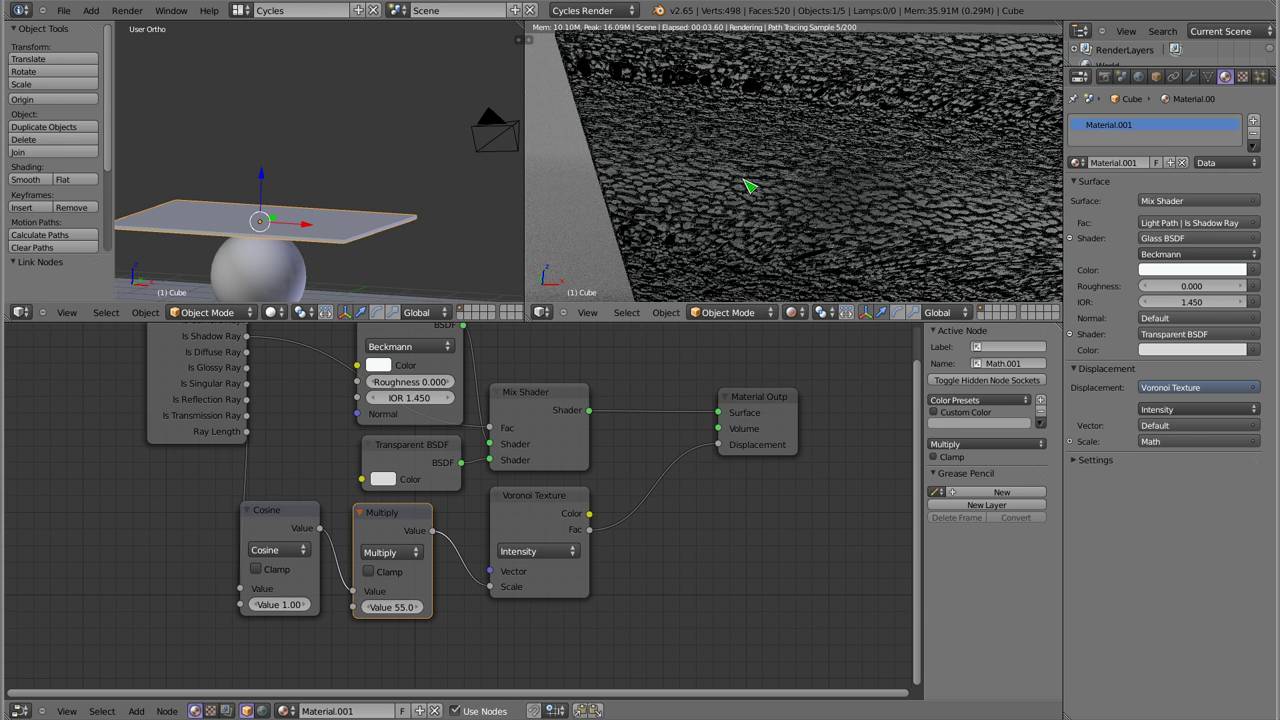
{"action": "mouse_move", "coordinate": [695, 256]}
{"action": "middle_mouse_down"}
{"action": "mouse_move", "coordinate": [797, 170]}
{"action": "mouse_move", "coordinate": [894, 154]}
{"action": "middle_mouse_up"}
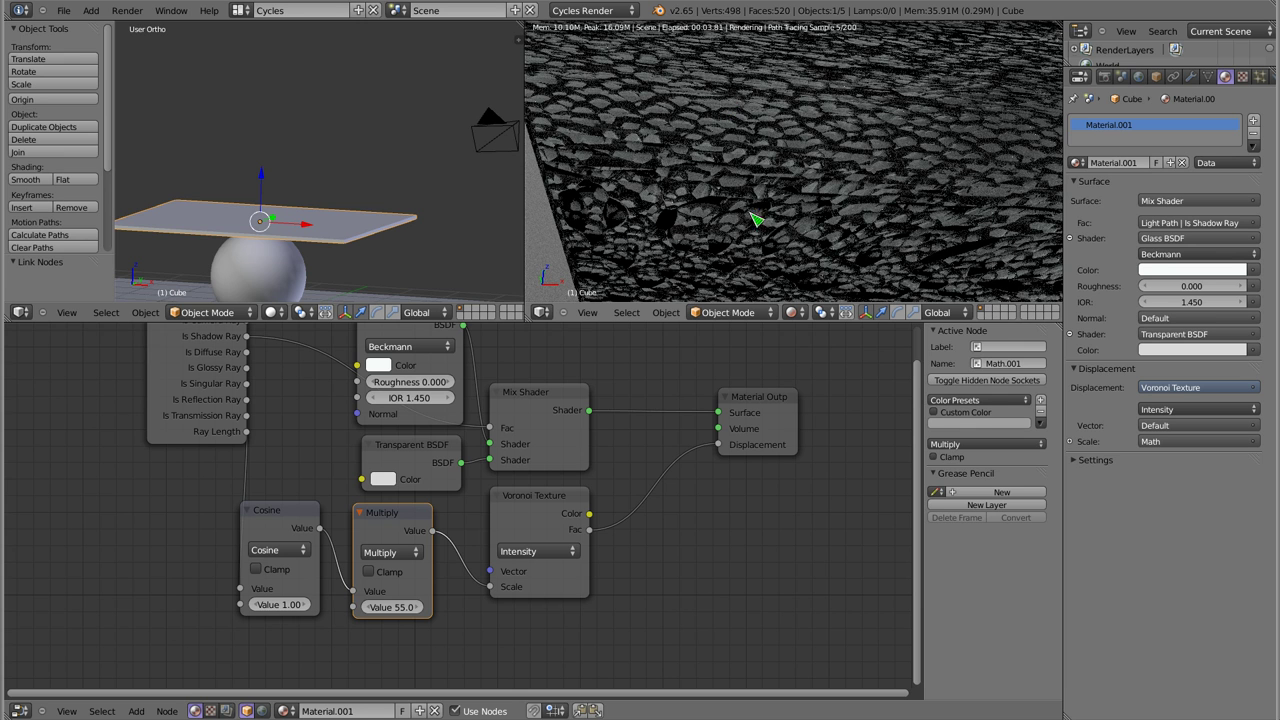
{"action": "middle_click_drag", "start_coordinate": [963, 68], "coordinate": [736, 199]}
{"action": "scroll", "coordinate": [686, 208], "scroll_direction": "down", "scroll_amount": 3}
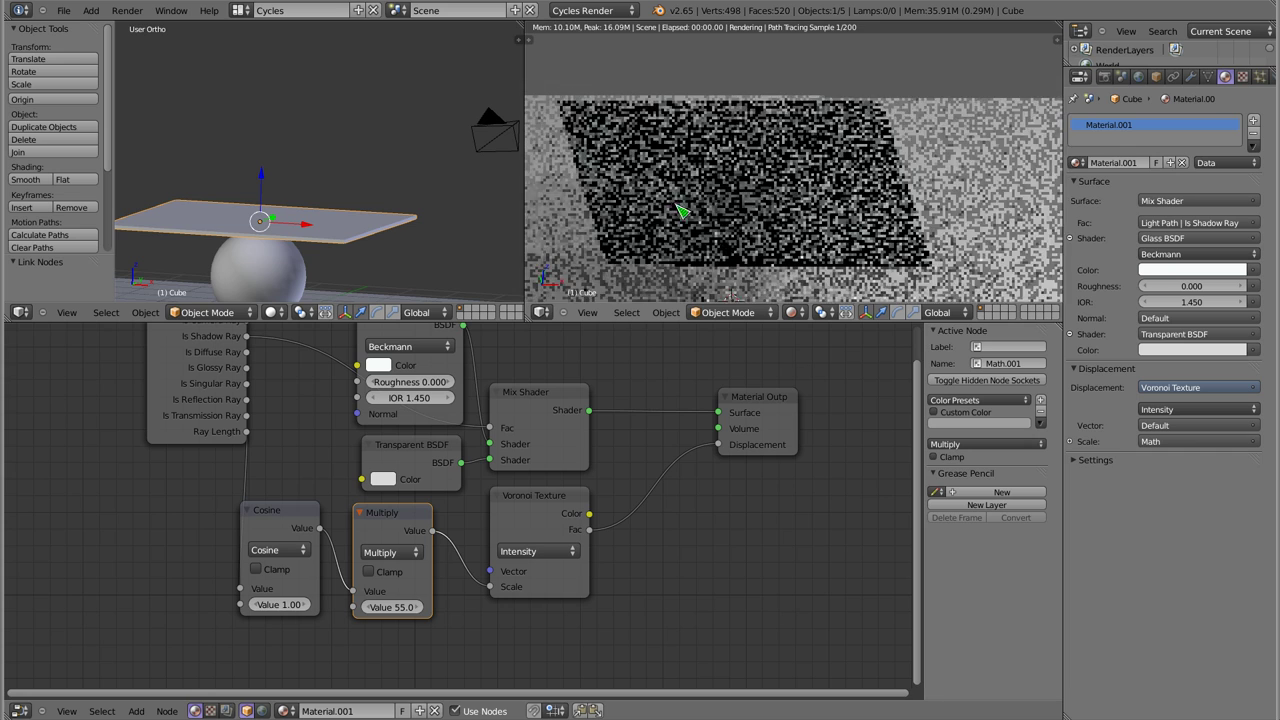
{"action": "scroll", "coordinate": [755, 189], "scroll_direction": "up", "scroll_amount": 1}
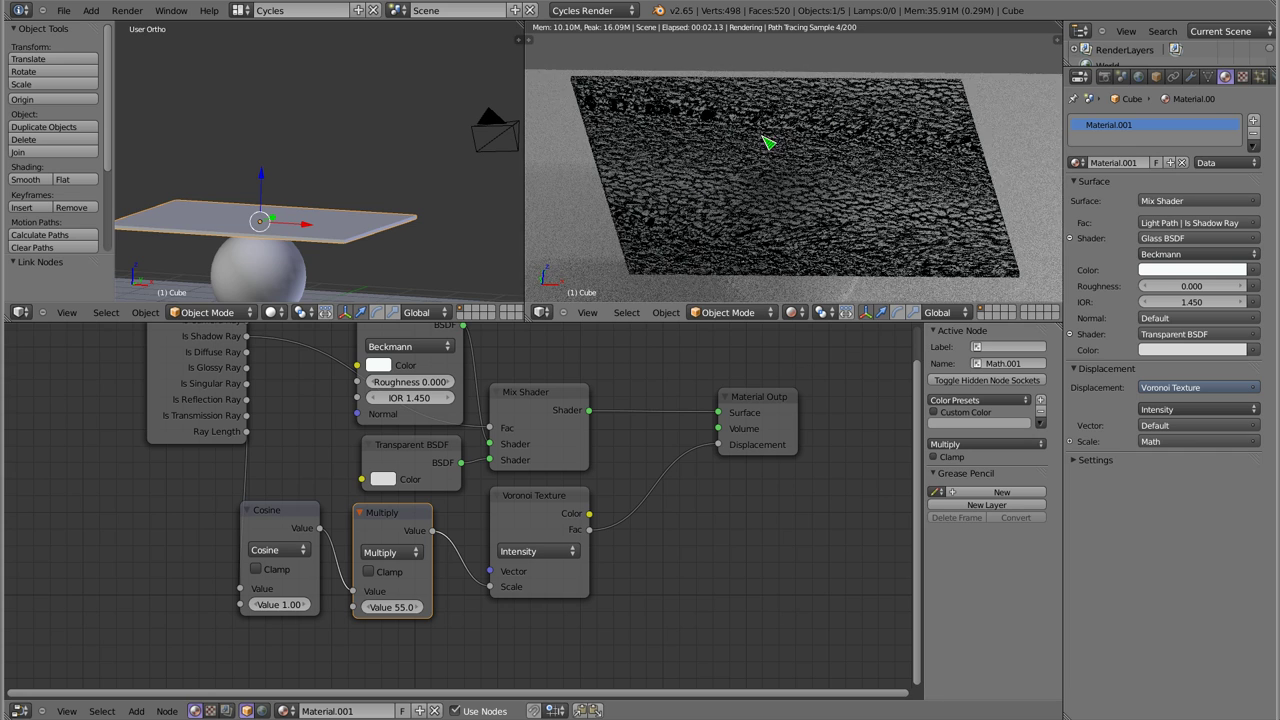
Cut the Multiply link to Voronoi Scale and set the coloring back to Cells
{"action": "right_click_drag", "start_coordinate": [474, 546], "coordinate": [470, 610], "text": "ctrl"}
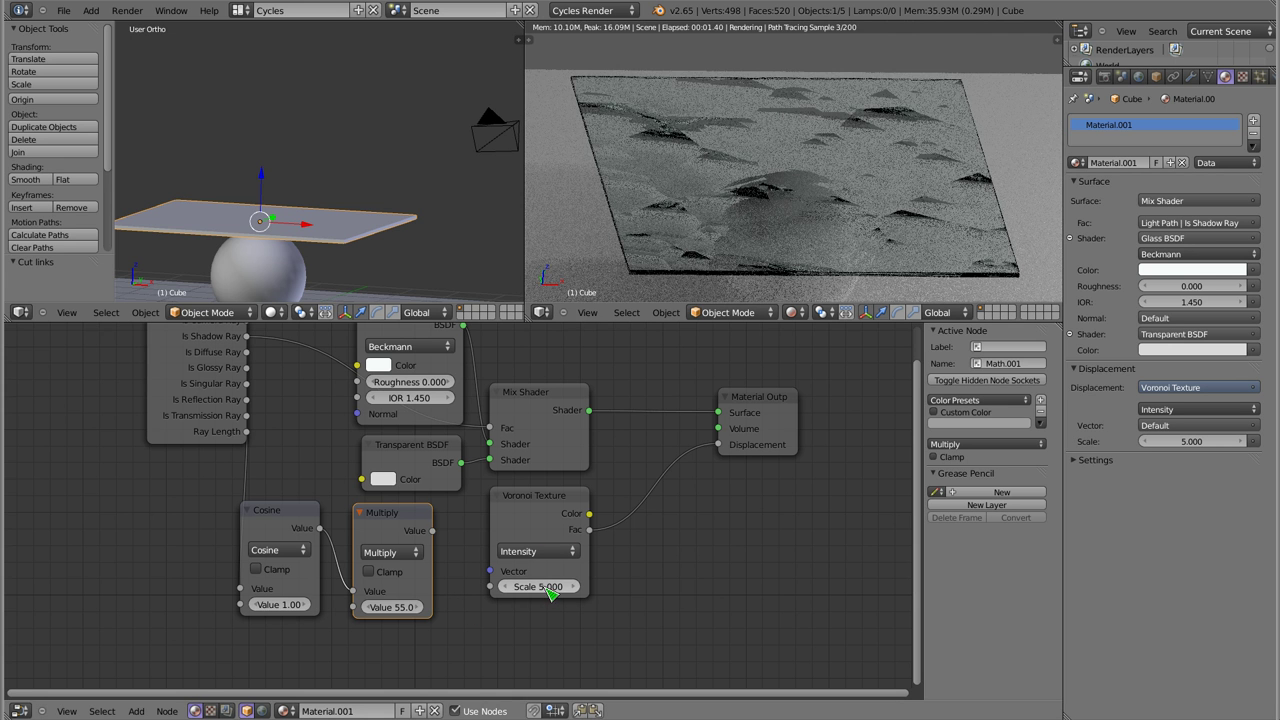
{"action": "left_click", "coordinate": [538, 551]}
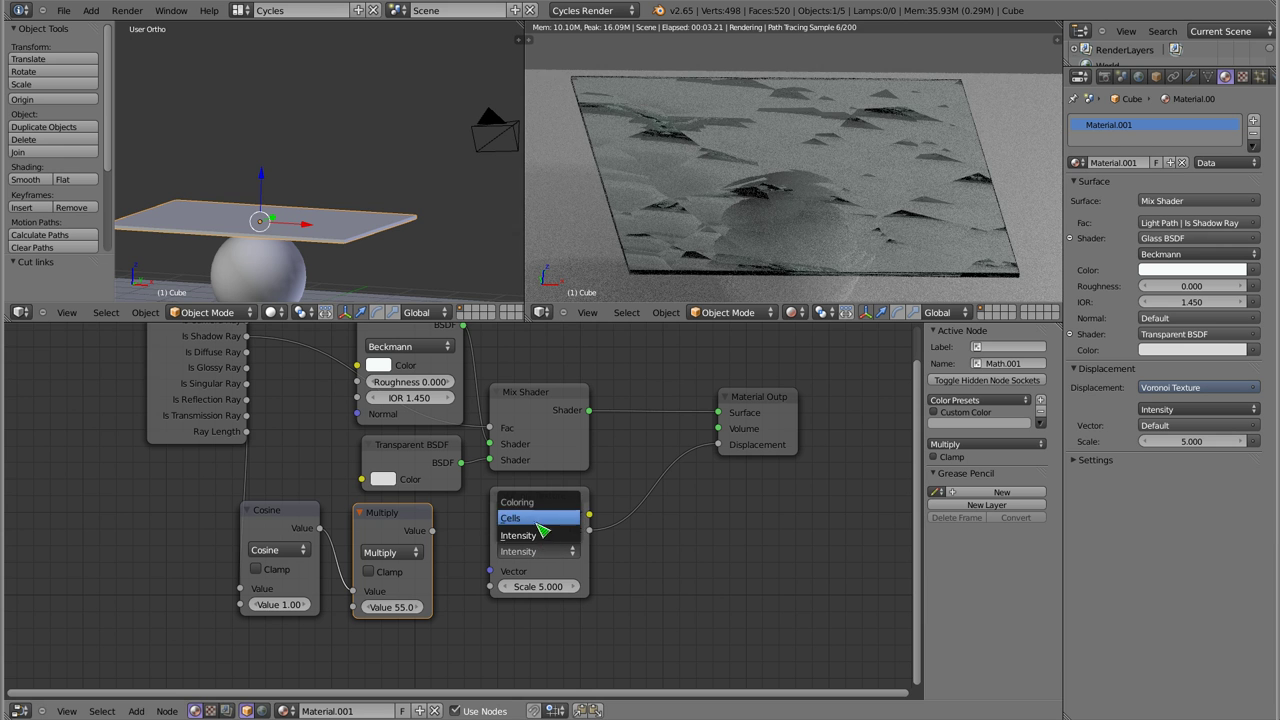
{"action": "left_click", "coordinate": [540, 528]}
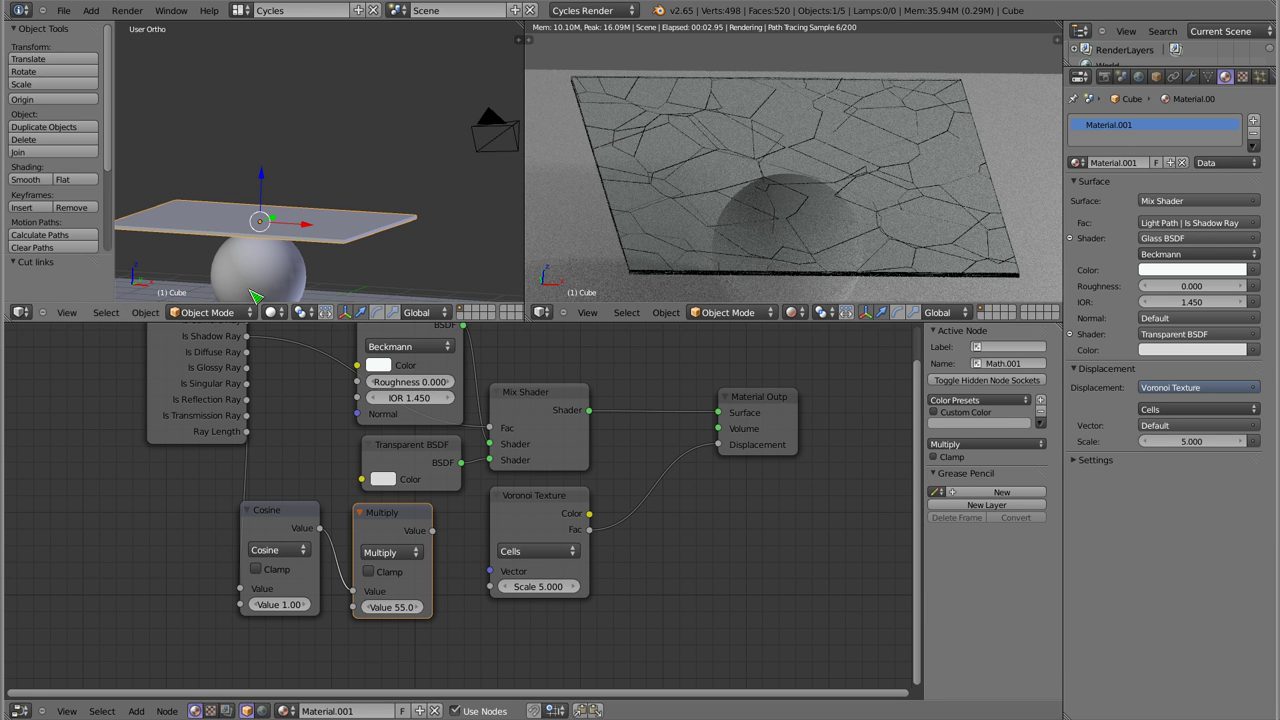
Delete the sphere beneath the glass pane
{"action": "middle_click_drag", "start_coordinate": [330, 240], "coordinate": [335, 200]}
{"action": "right_click", "coordinate": [335, 197]}
{"action": "key", "text": "Delete"}
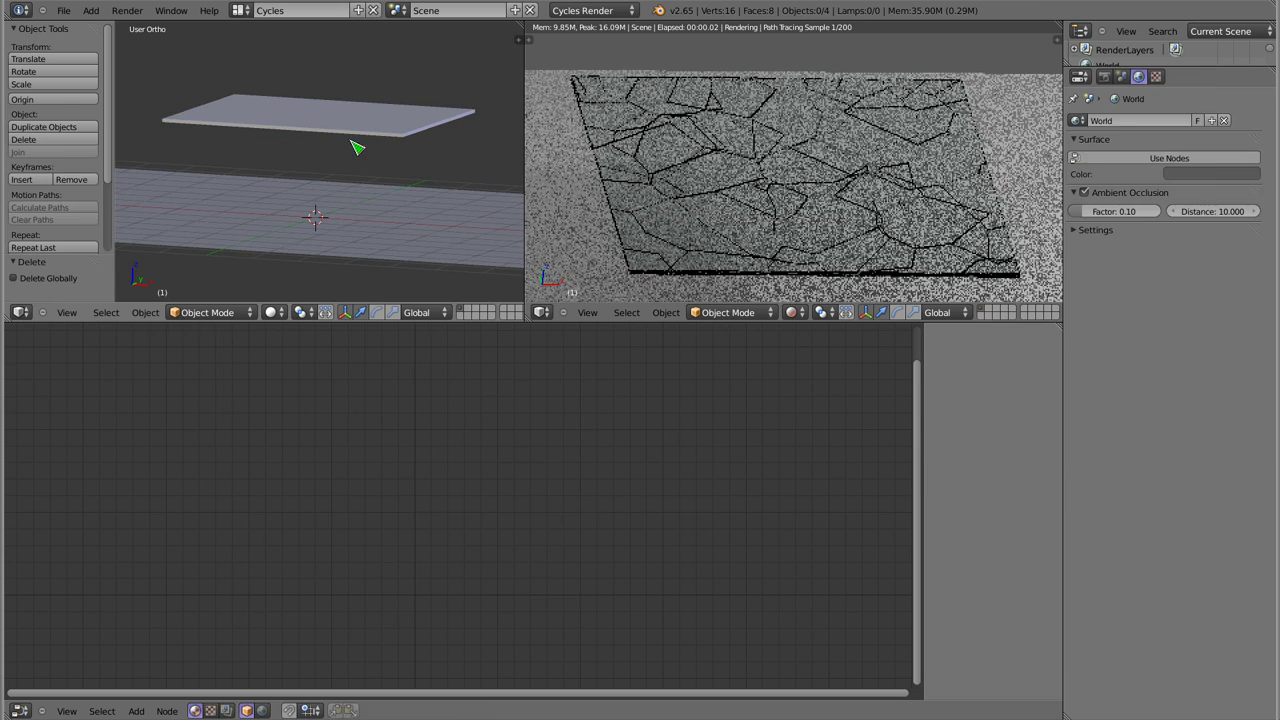
In front view, lower the glass pane along Z to rest near the ground
{"action": "right_click", "coordinate": [362, 127]}
{"action": "key", "text": "KP_1"}
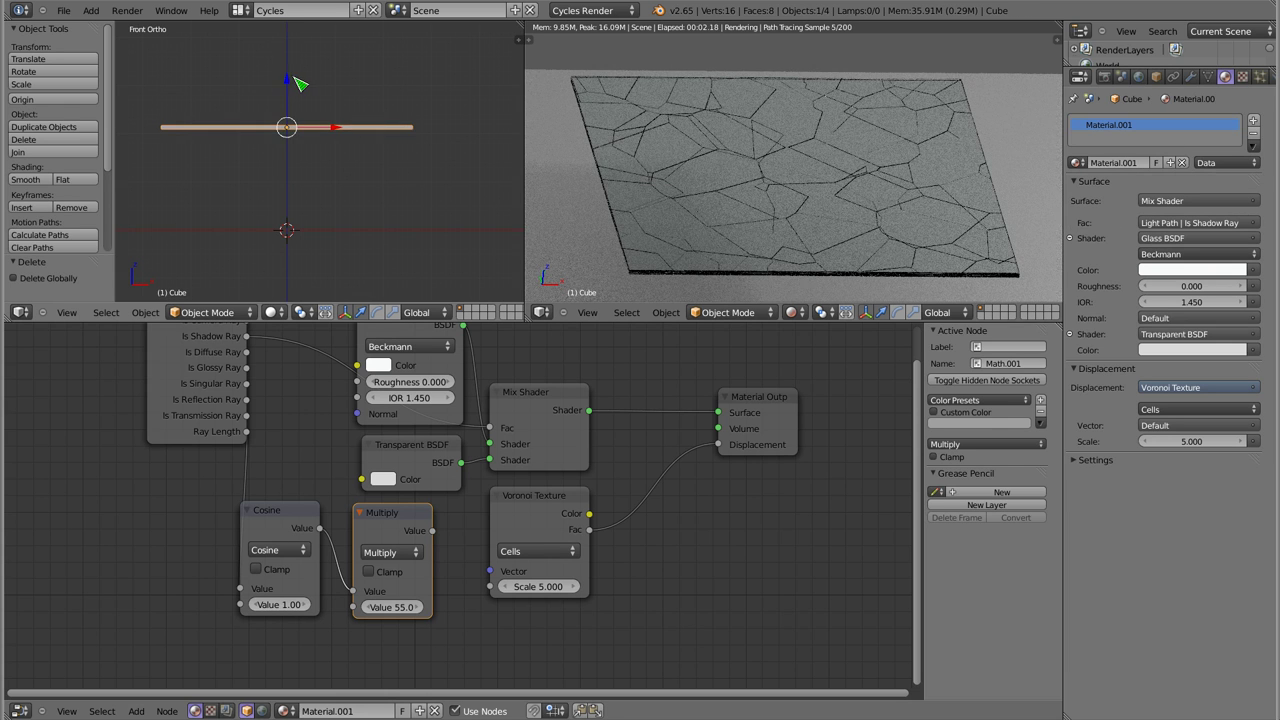
{"action": "key", "text": "g"}
{"action": "key", "text": "z"}
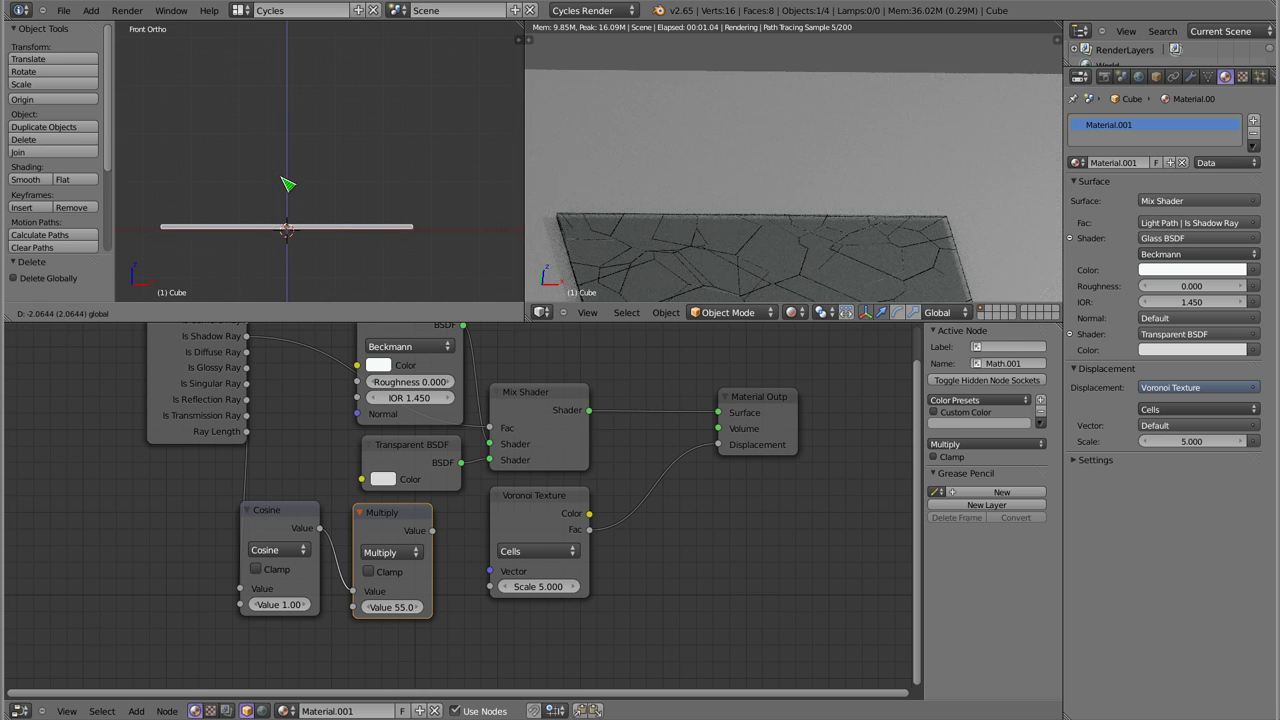
{"action": "left_click", "coordinate": [288, 184]}
{"action": "mouse_move", "coordinate": [780, 237]}
{"action": "middle_mouse_down"}
{"action": "mouse_move", "coordinate": [778, 130]}
{"action": "mouse_move", "coordinate": [785, 162]}
{"action": "middle_mouse_up"}
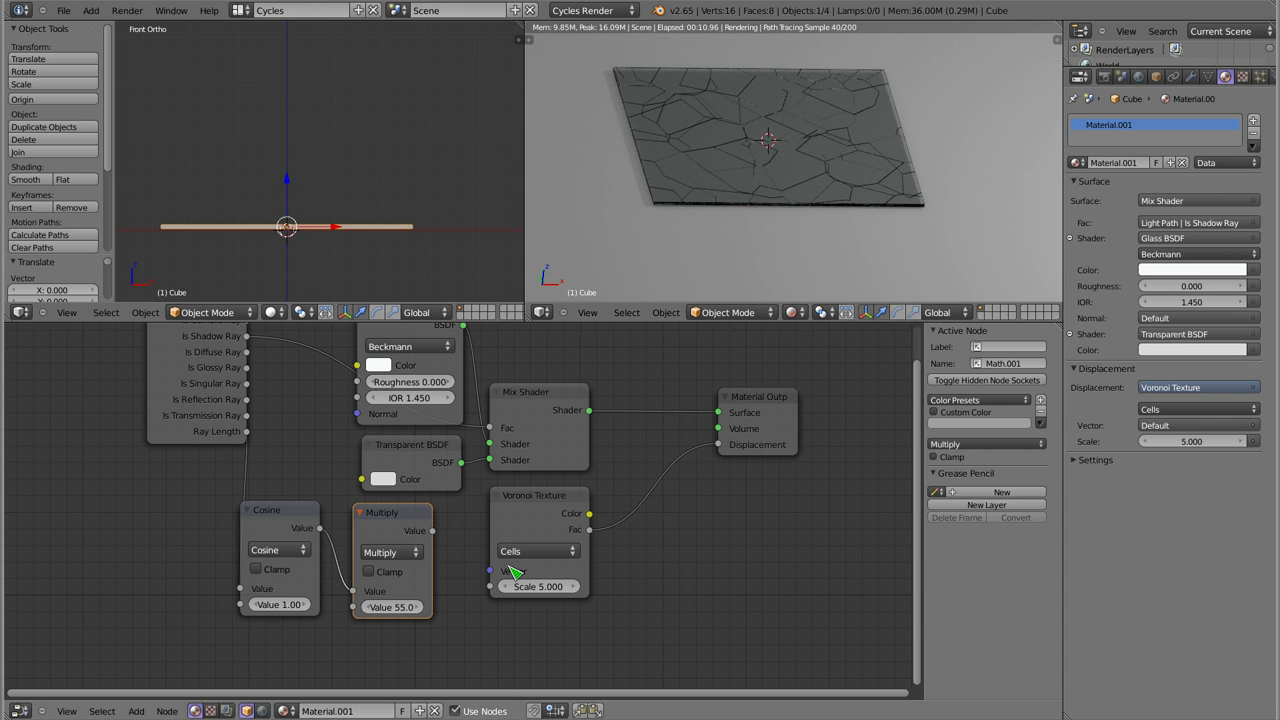
Brighten the Transparent BSDF colour from 0.700 grey to a lighter grey
{"action": "middle_click_drag", "start_coordinate": [620, 490], "coordinate": [570, 534]}
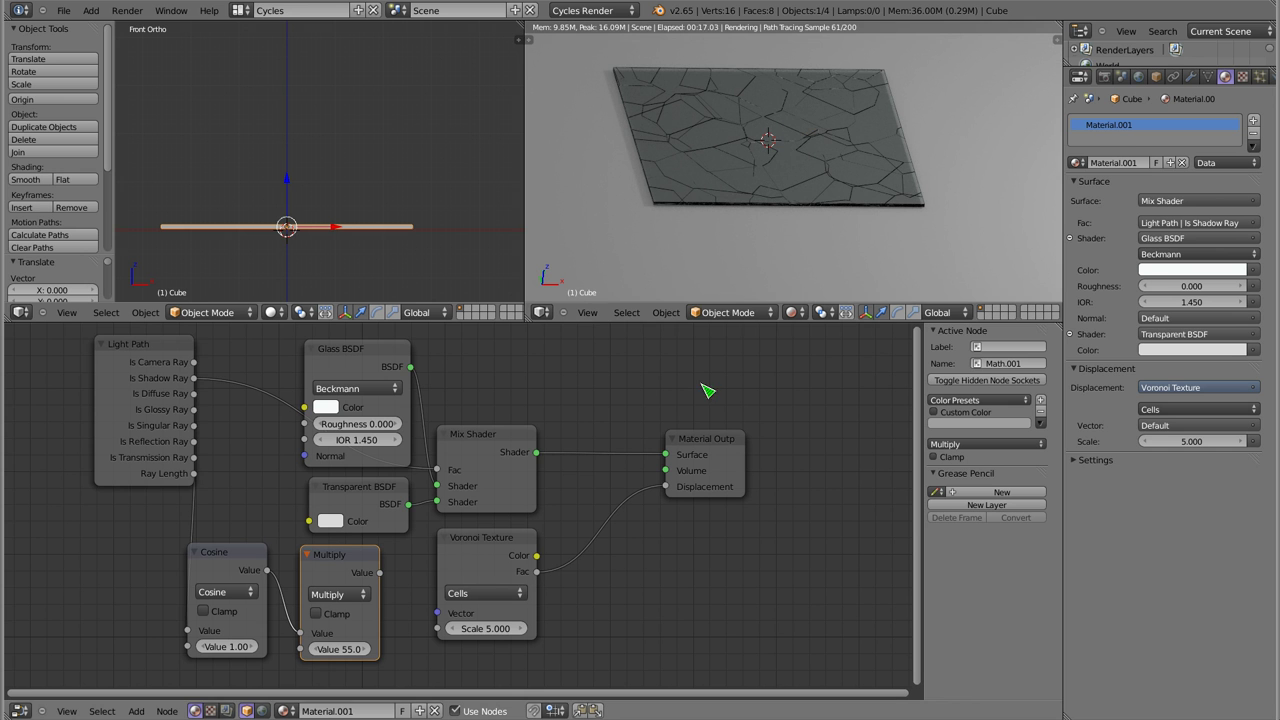
{"action": "left_click", "coordinate": [336, 521]}
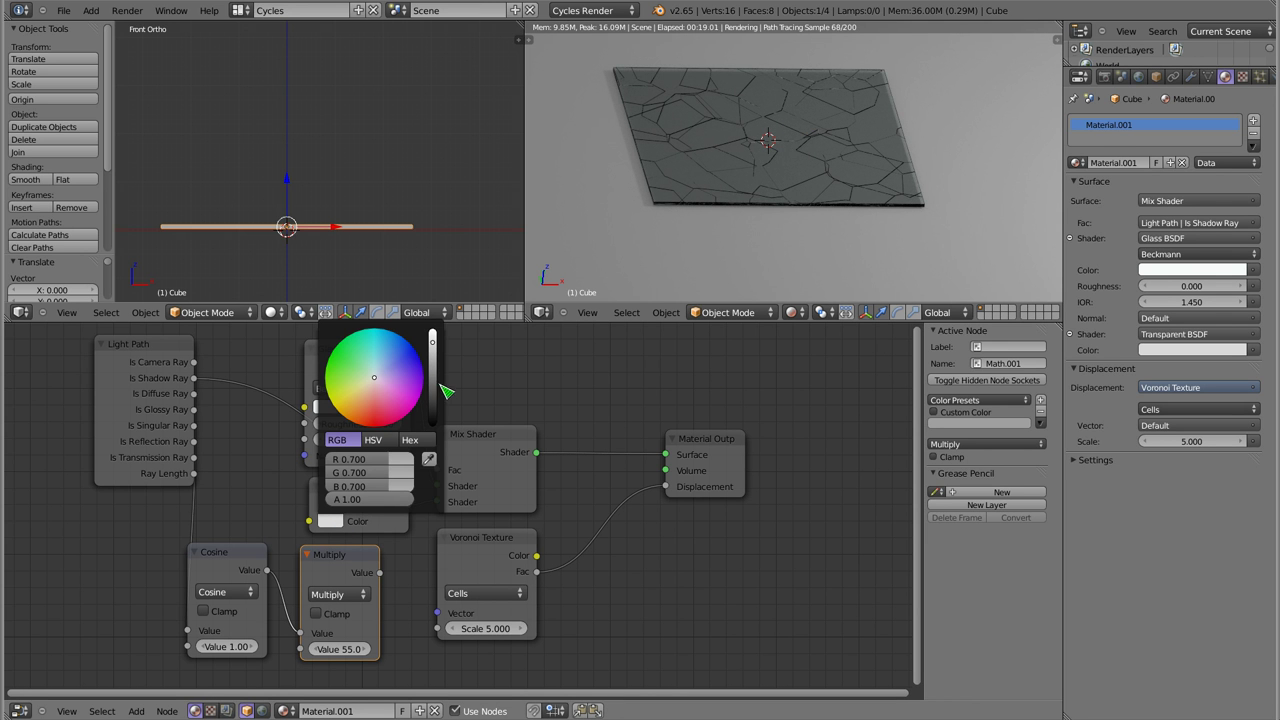
{"action": "scroll", "coordinate": [400, 380], "scroll_direction": "up", "scroll_amount": 3}
{"action": "scroll", "coordinate": [410, 384], "scroll_direction": "up", "scroll_amount": 2}
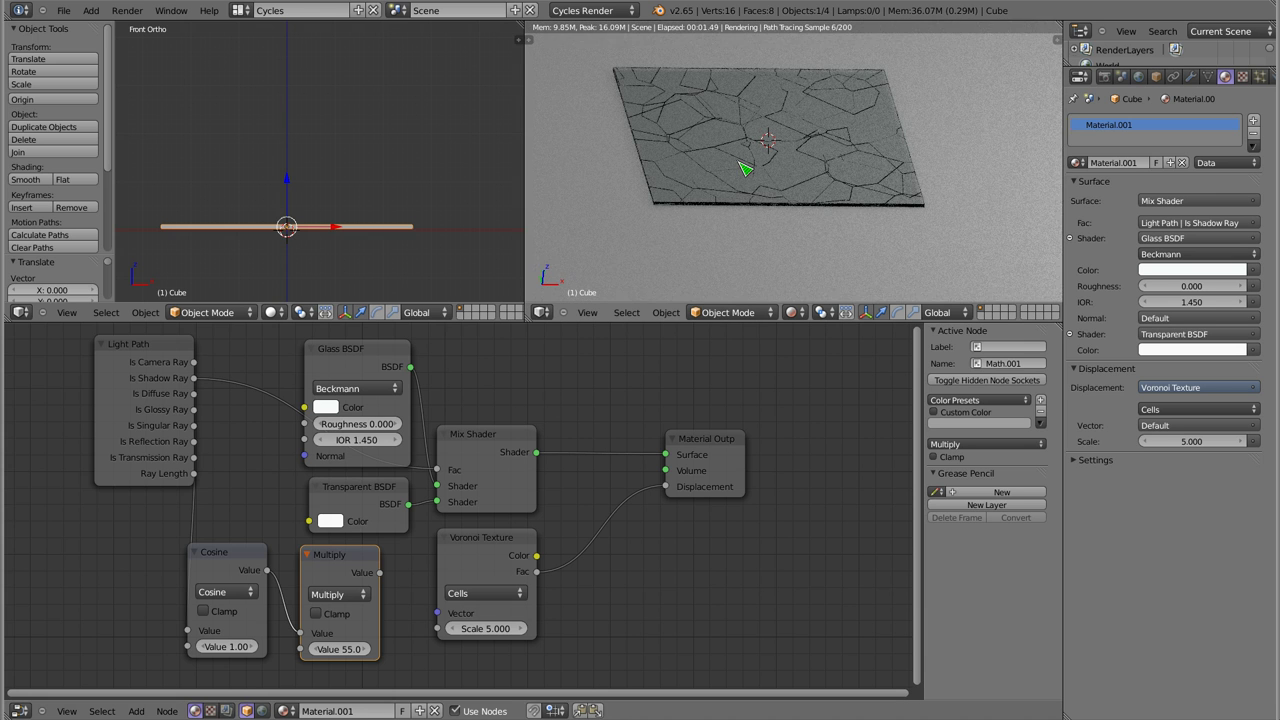